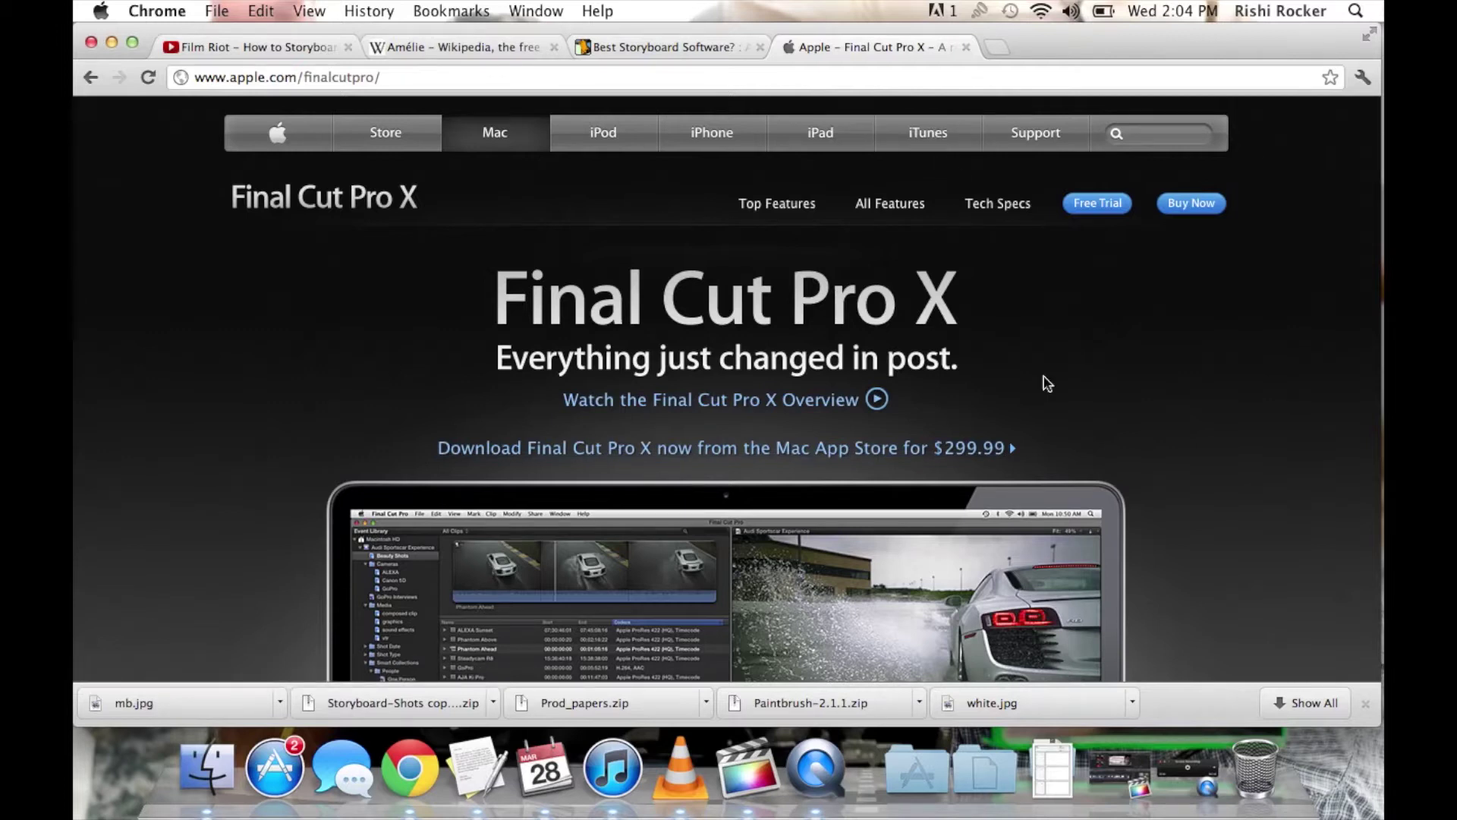
# Switch to Final Cut Pro and go from the connected_Duplicate timeline to the Project Library.
pyautogui.click(745, 770)
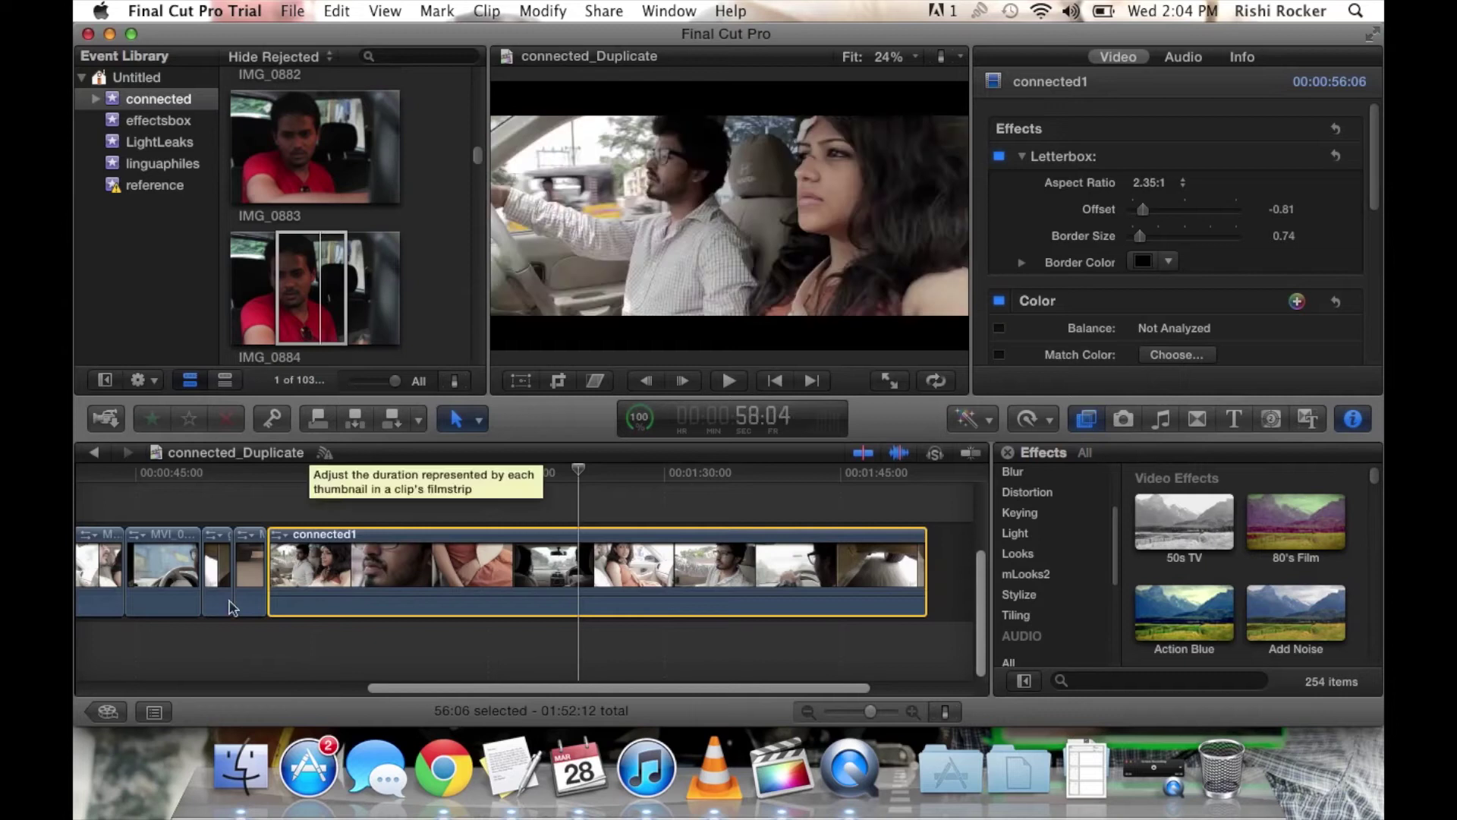
pyautogui.hscroll(-5, 194, 597)
pyautogui.hscroll(-8, 194, 597)
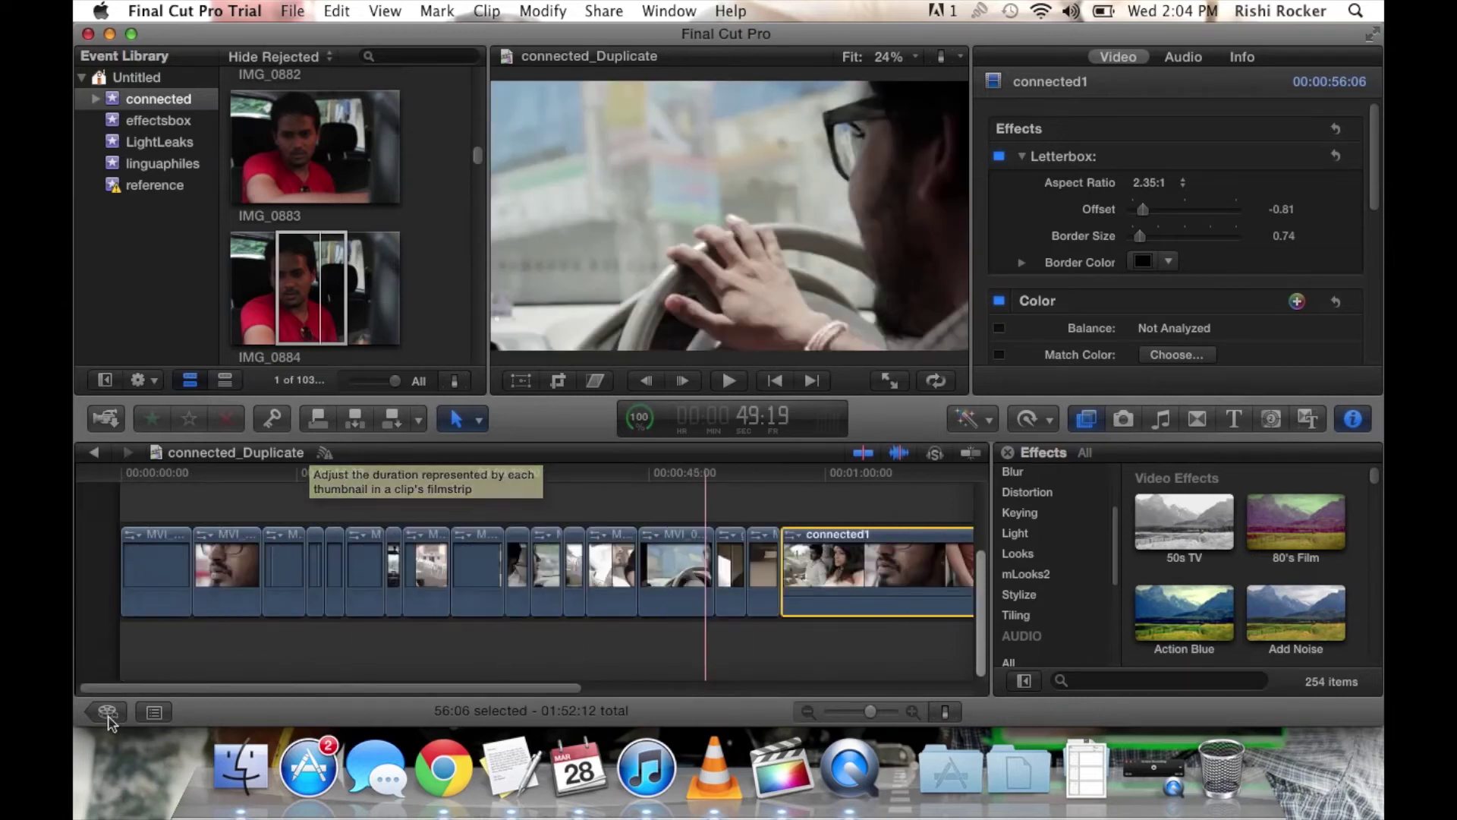
pyautogui.click(106, 711)
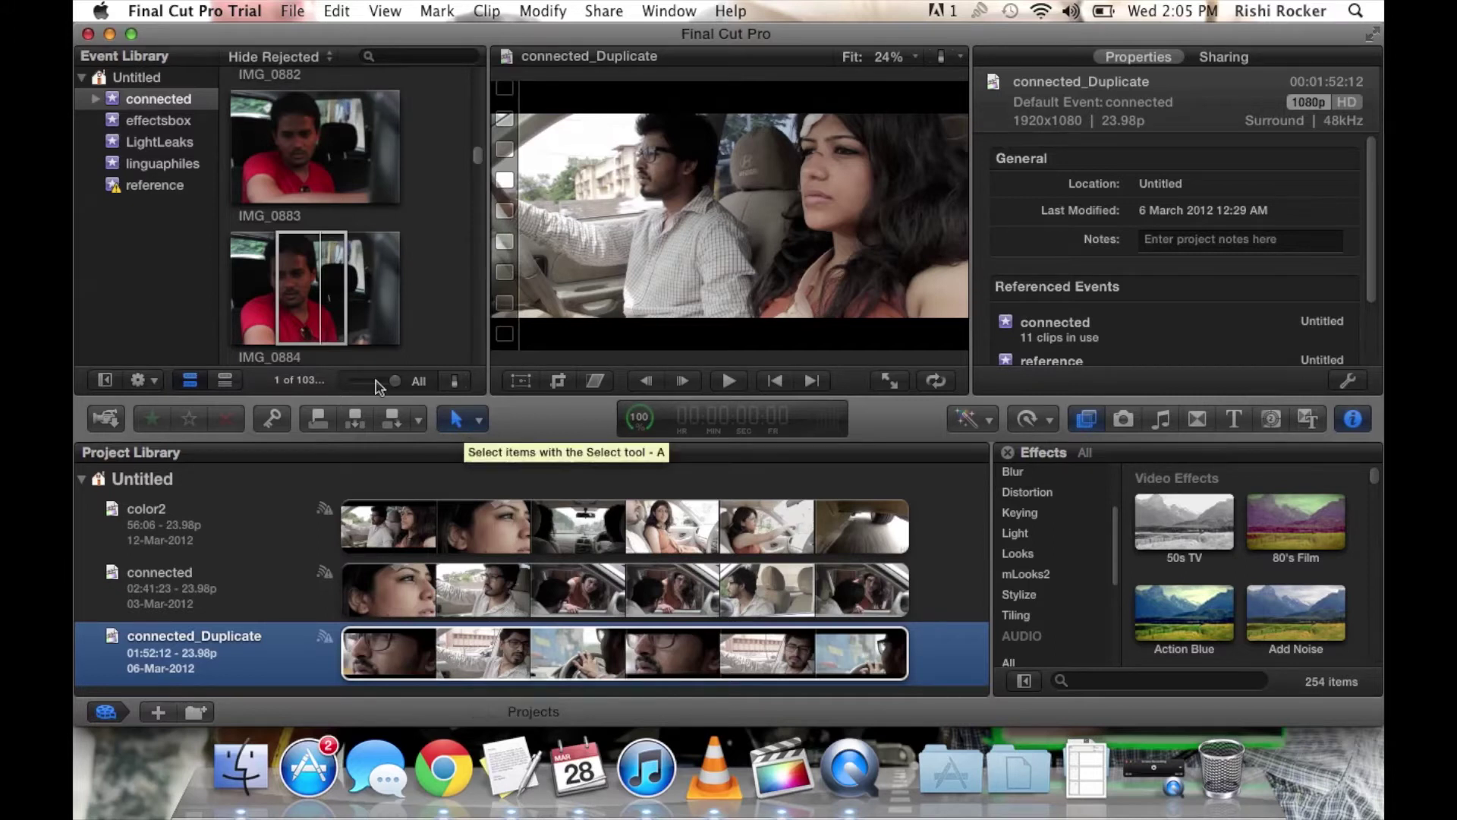
pyautogui.scroll(2, 160, 247)
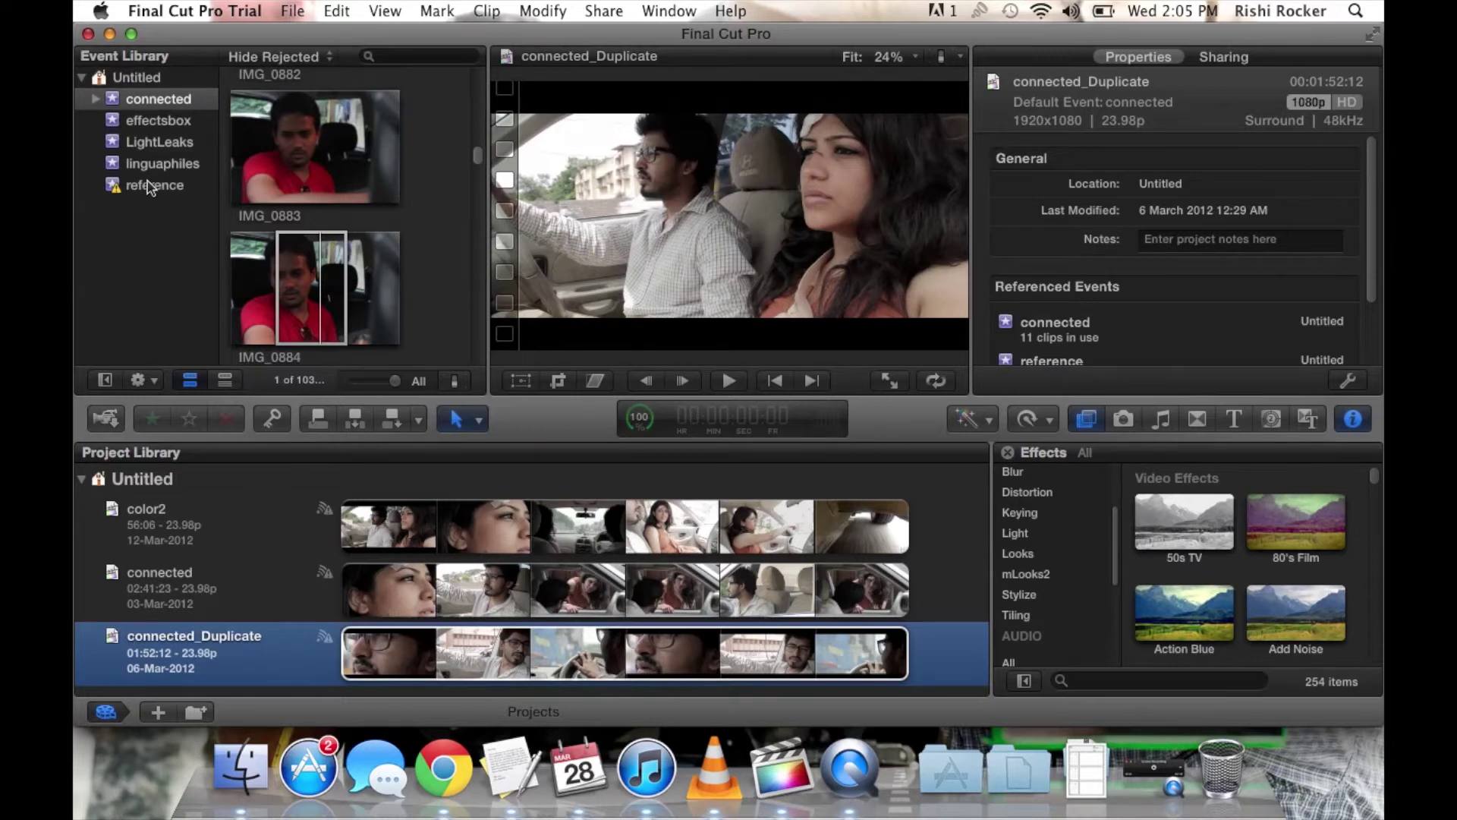
pyautogui.click(154, 188)
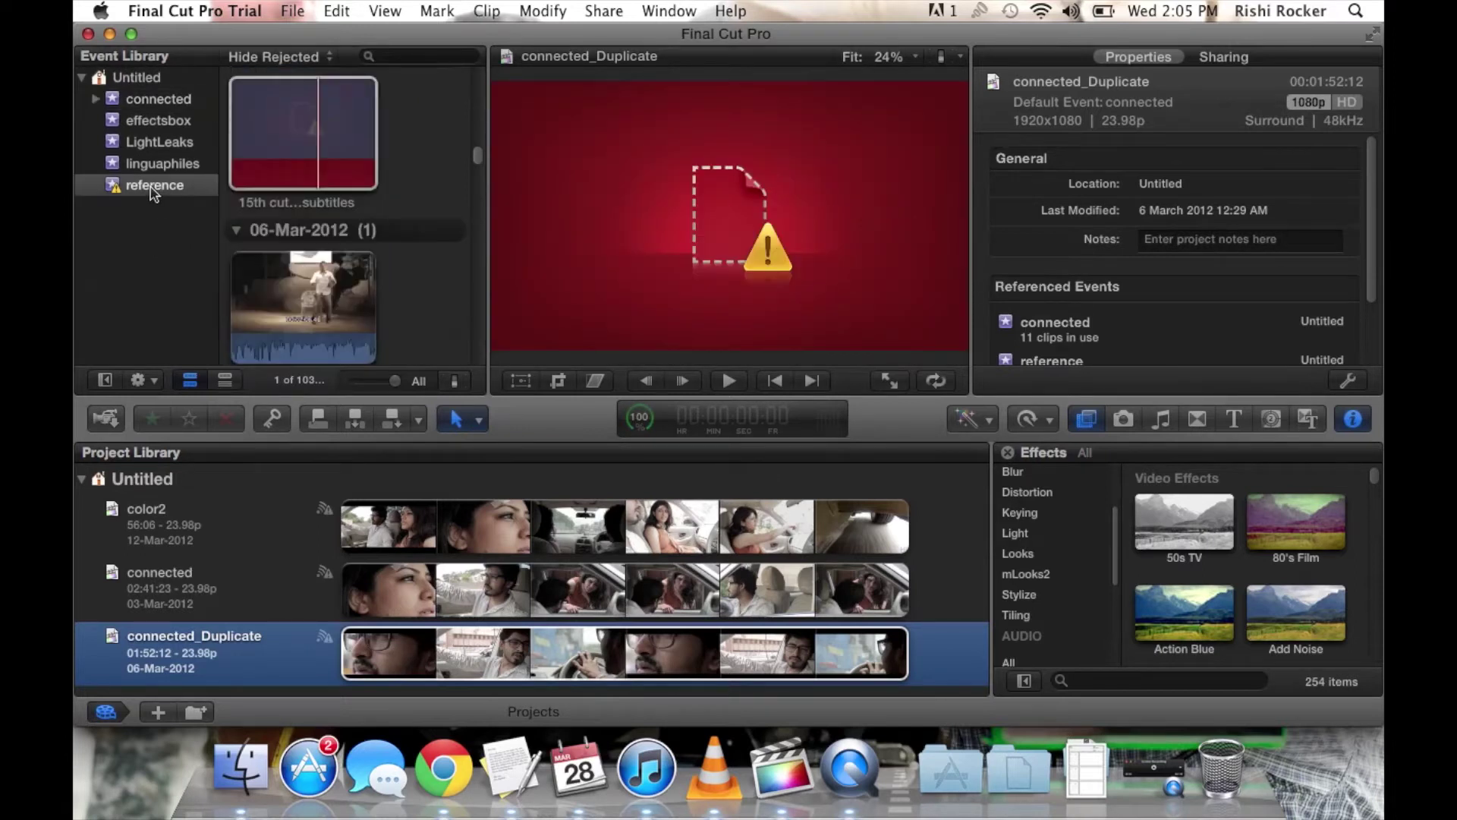
pyautogui.rightClick(152, 190)
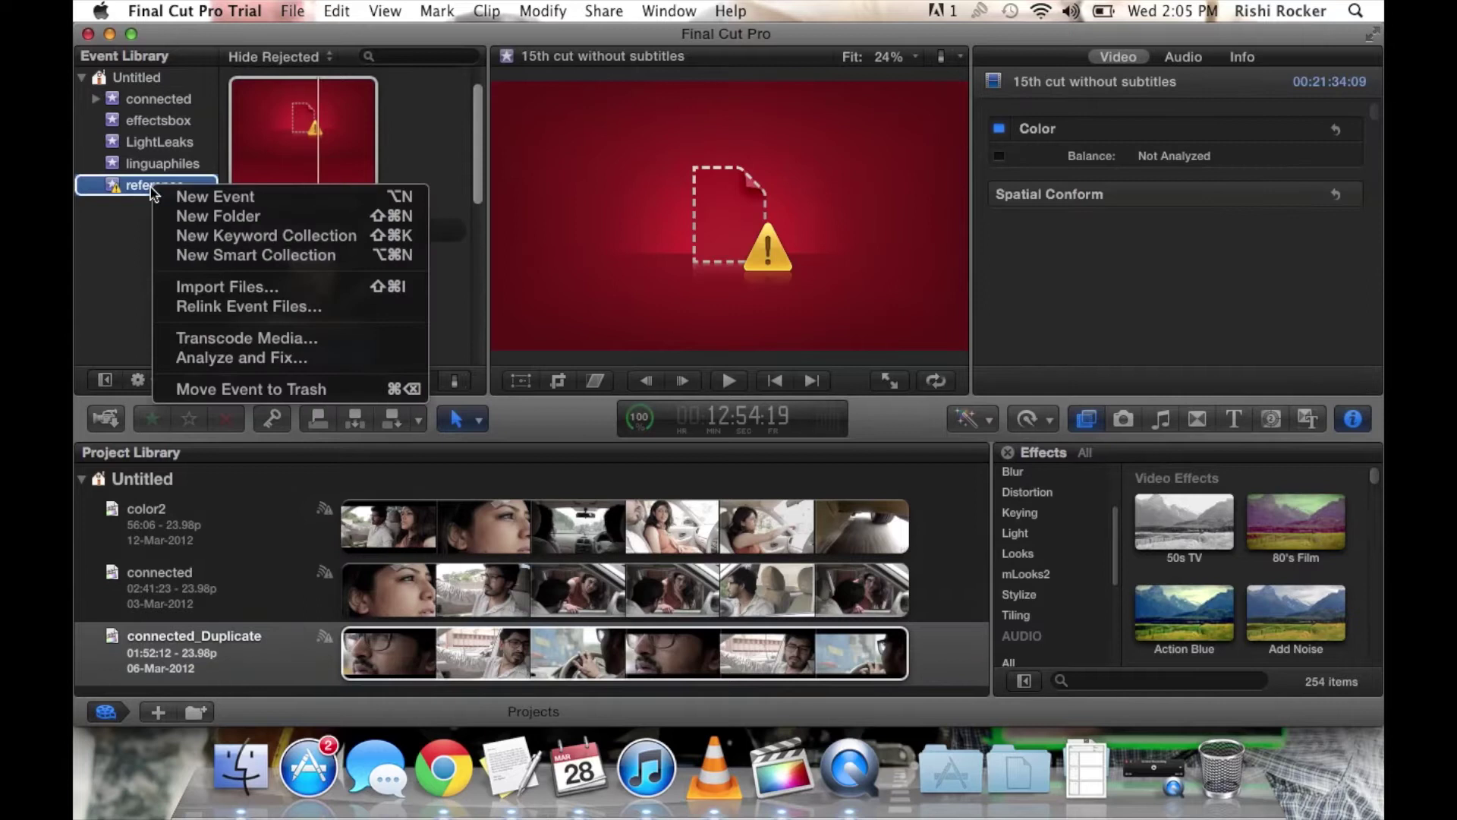
pyautogui.click(117, 243)
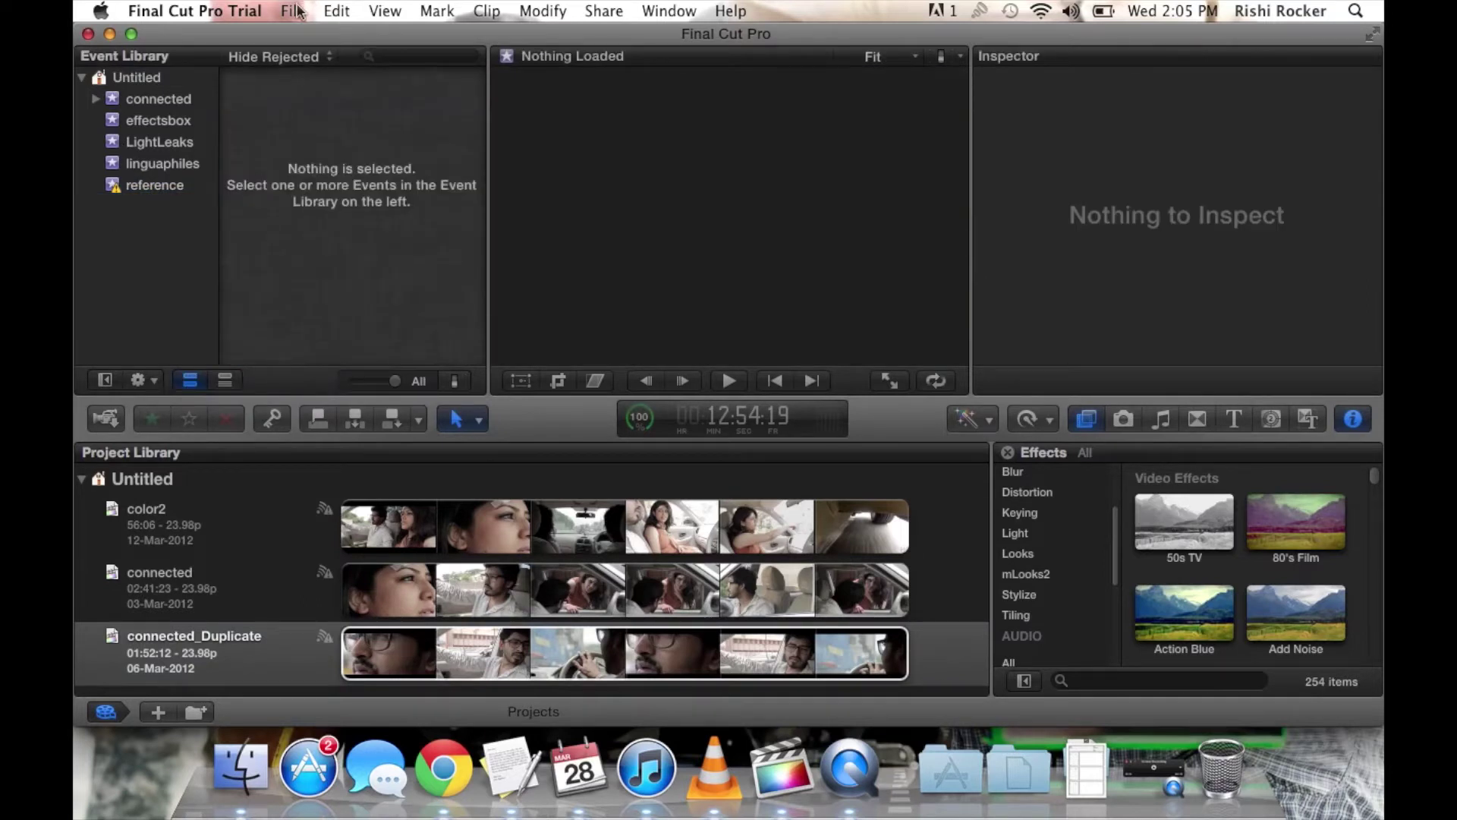
# Create a new event named mediademo in the Event Library.
pyautogui.rightClick(128, 227)
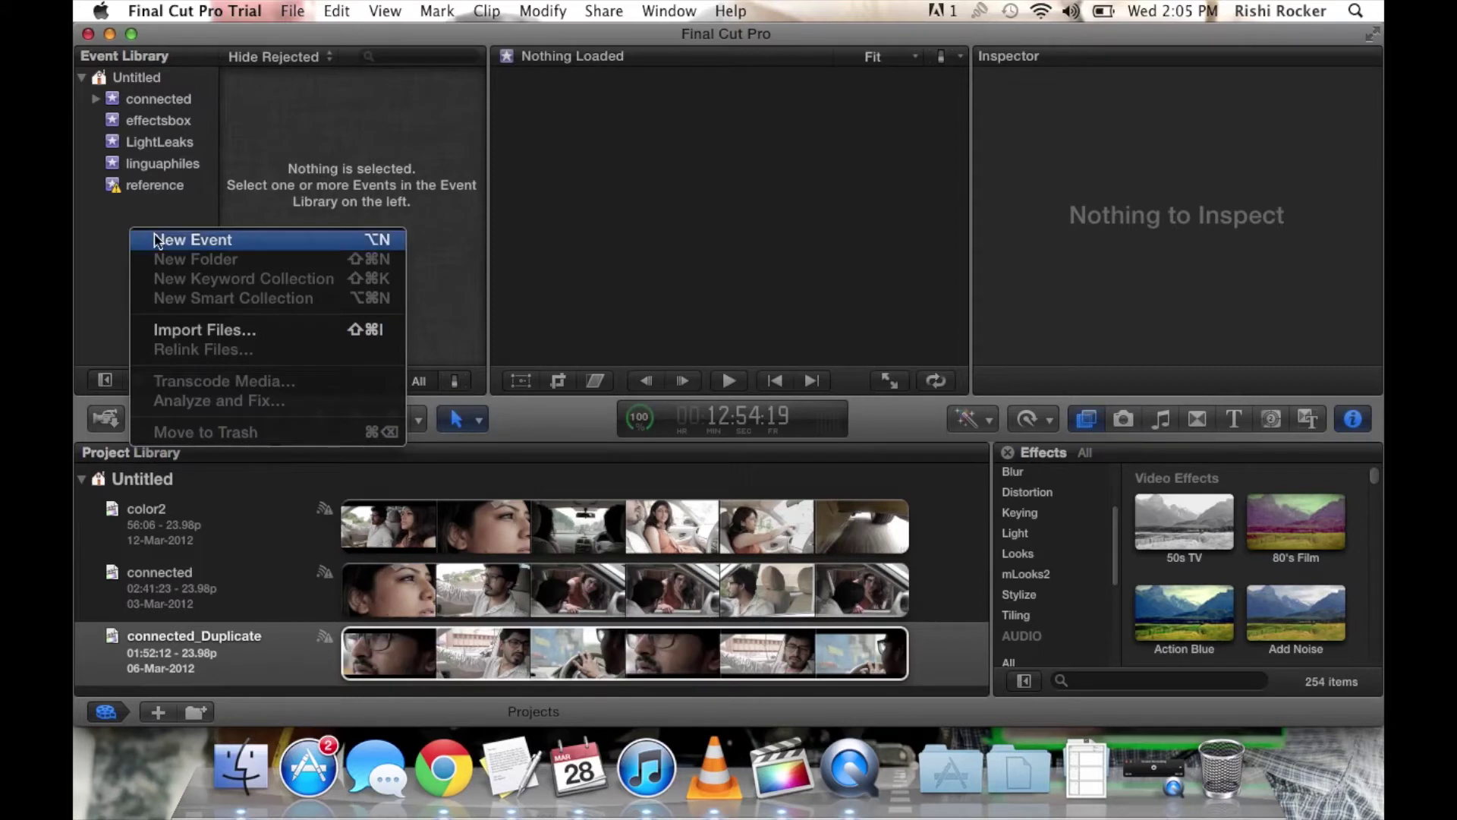
pyautogui.click(157, 241)
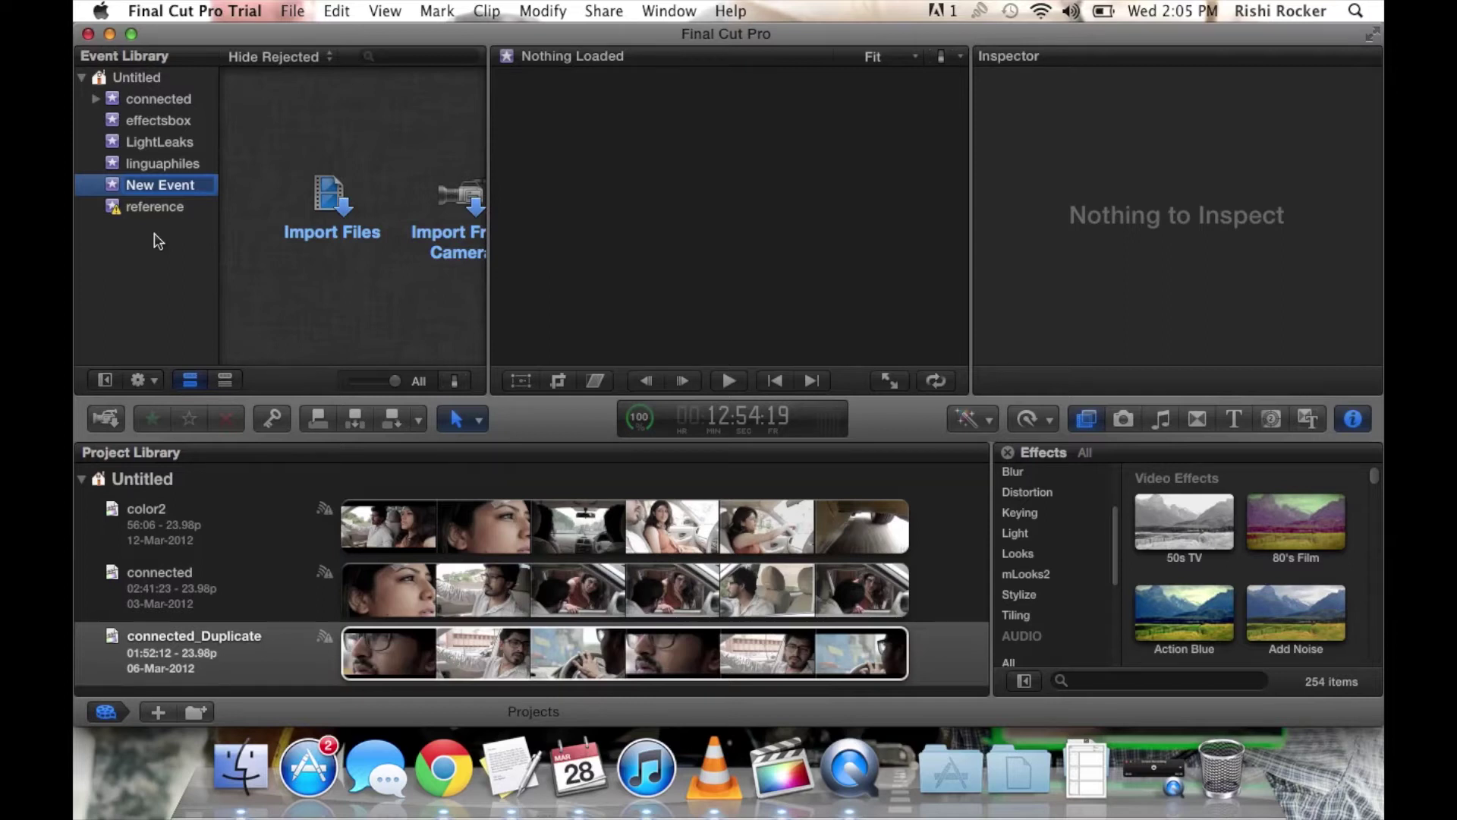
pyautogui.write('mediademo')
pyautogui.press('Return')
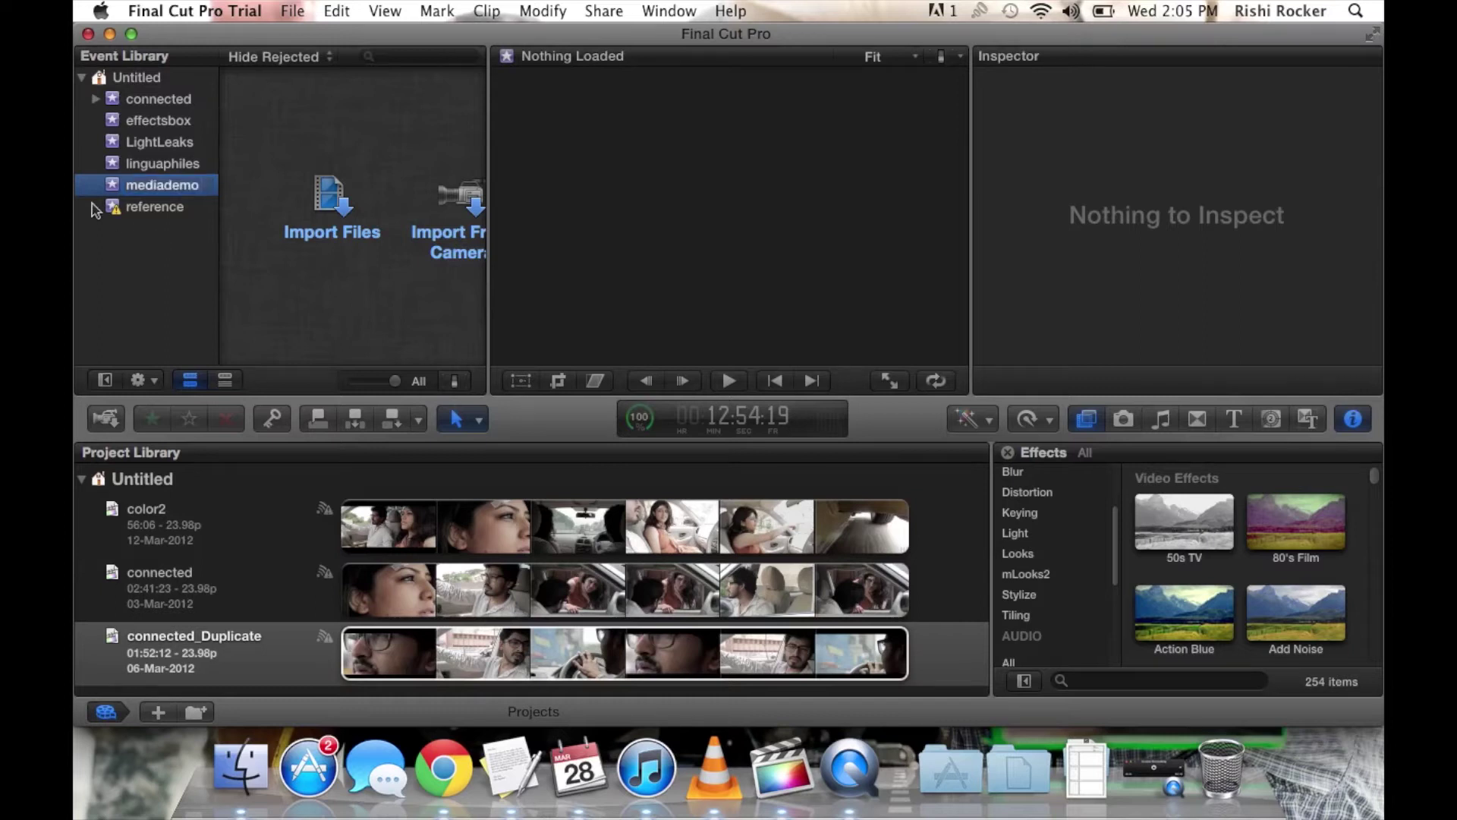
# Start a file import into the mediademo event and select adi2.mov on the Desktop as the source clip.
pyautogui.rightClick(162, 191)
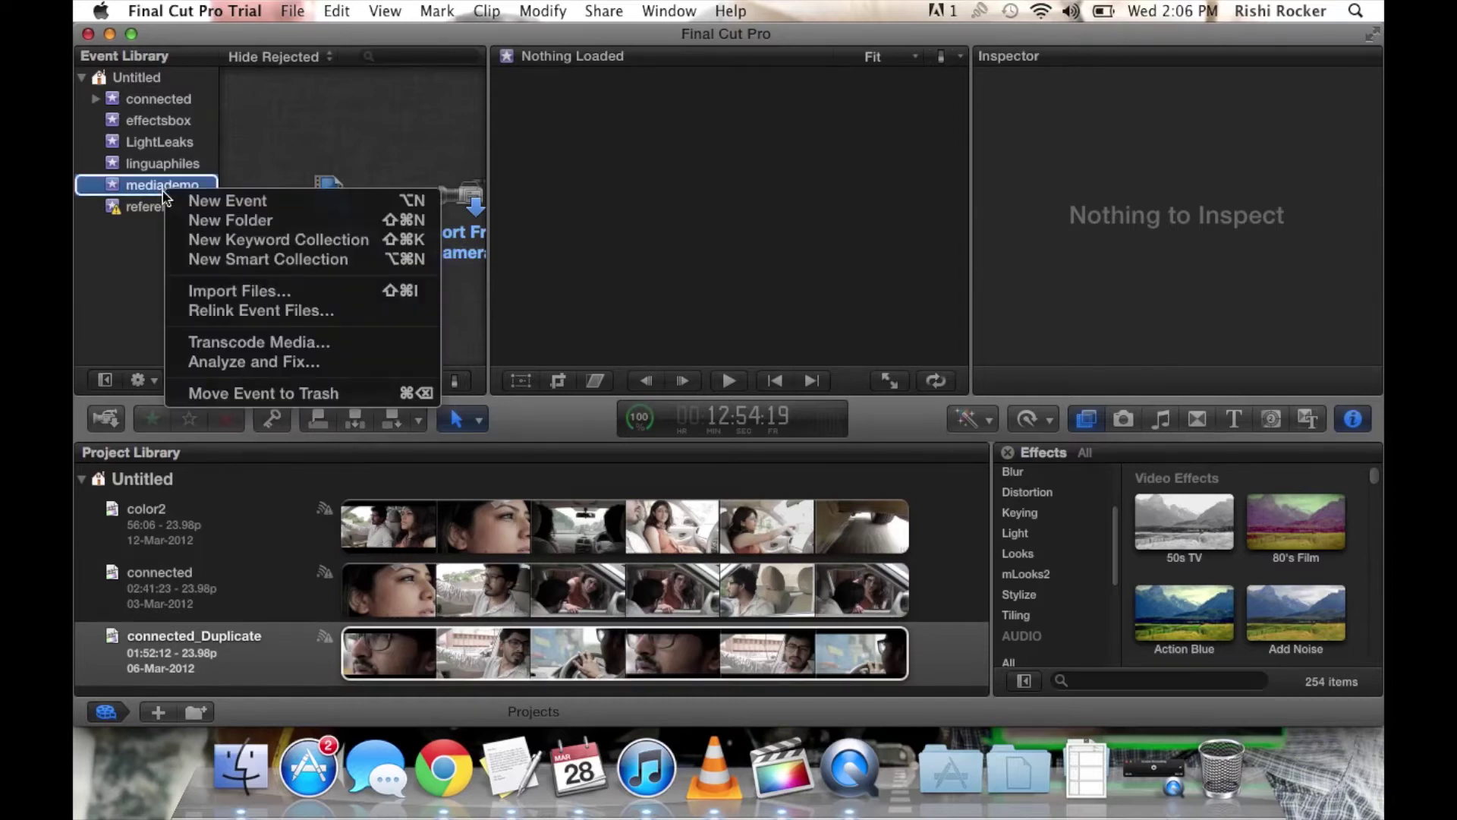
pyautogui.click(245, 241)
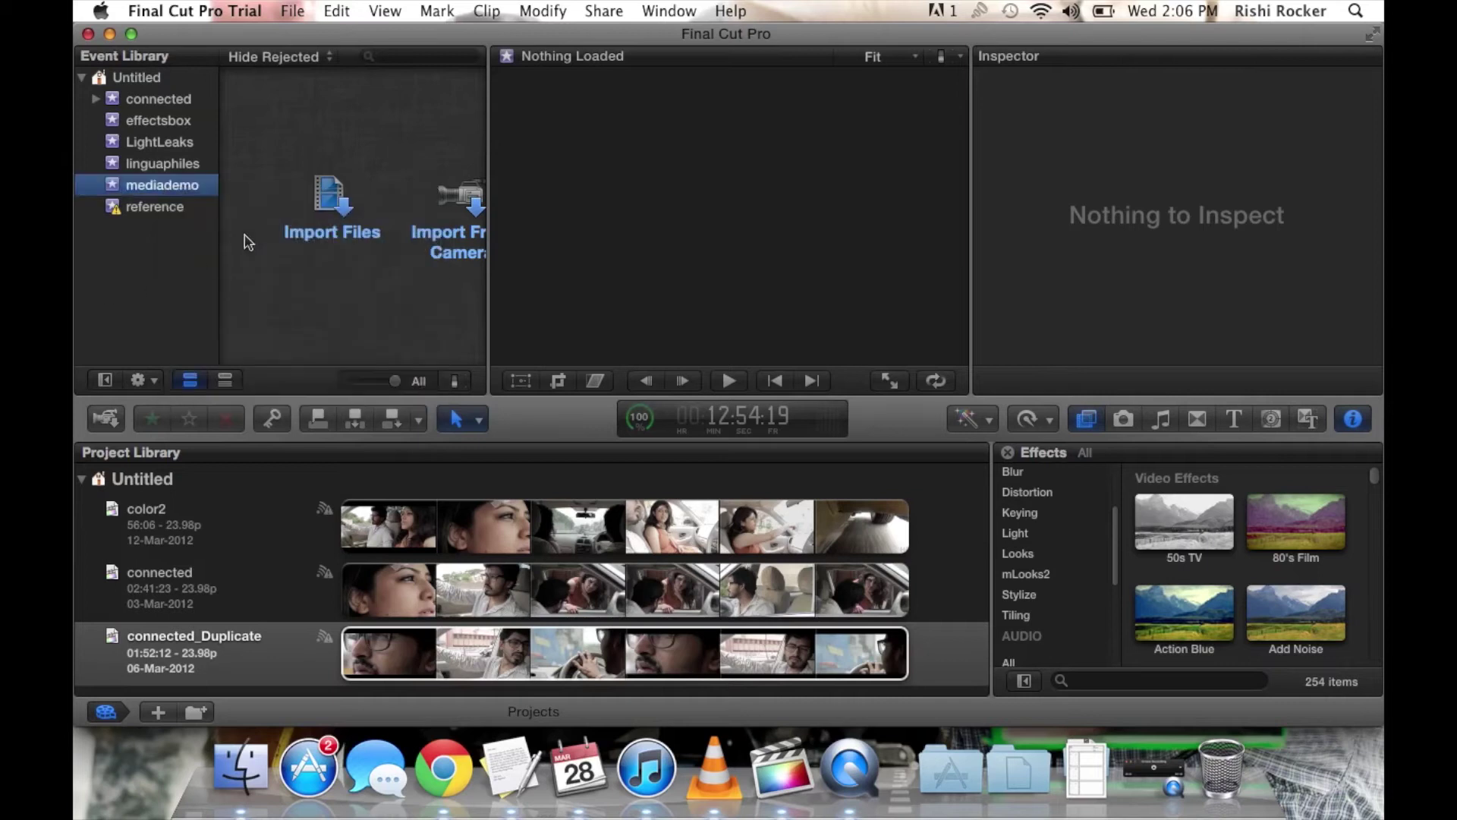
pyautogui.click(315, 211)
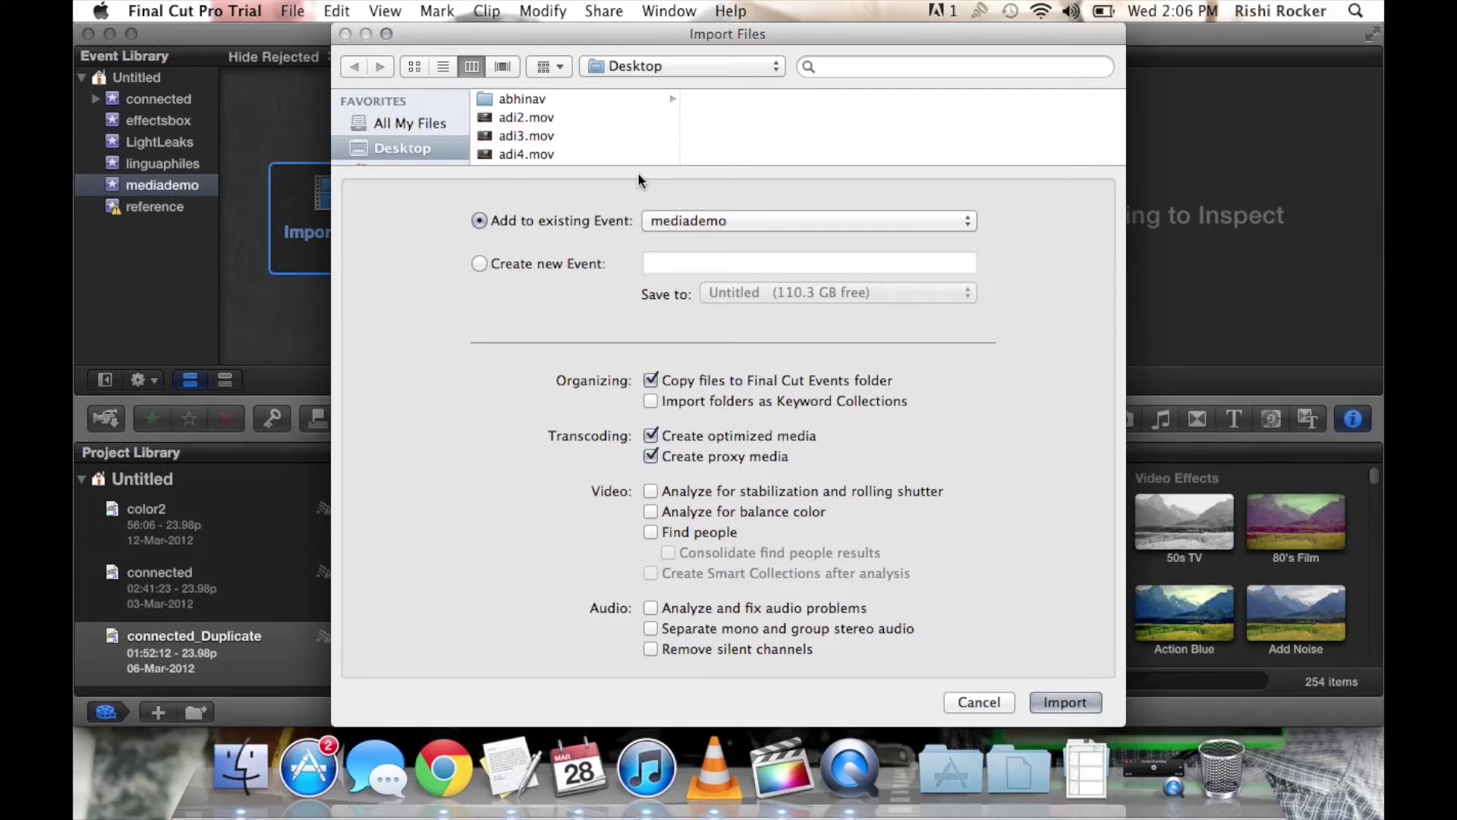
pyautogui.scroll(-2, 609, 138)
pyautogui.scroll(2, 609, 138)
pyautogui.click(548, 117)
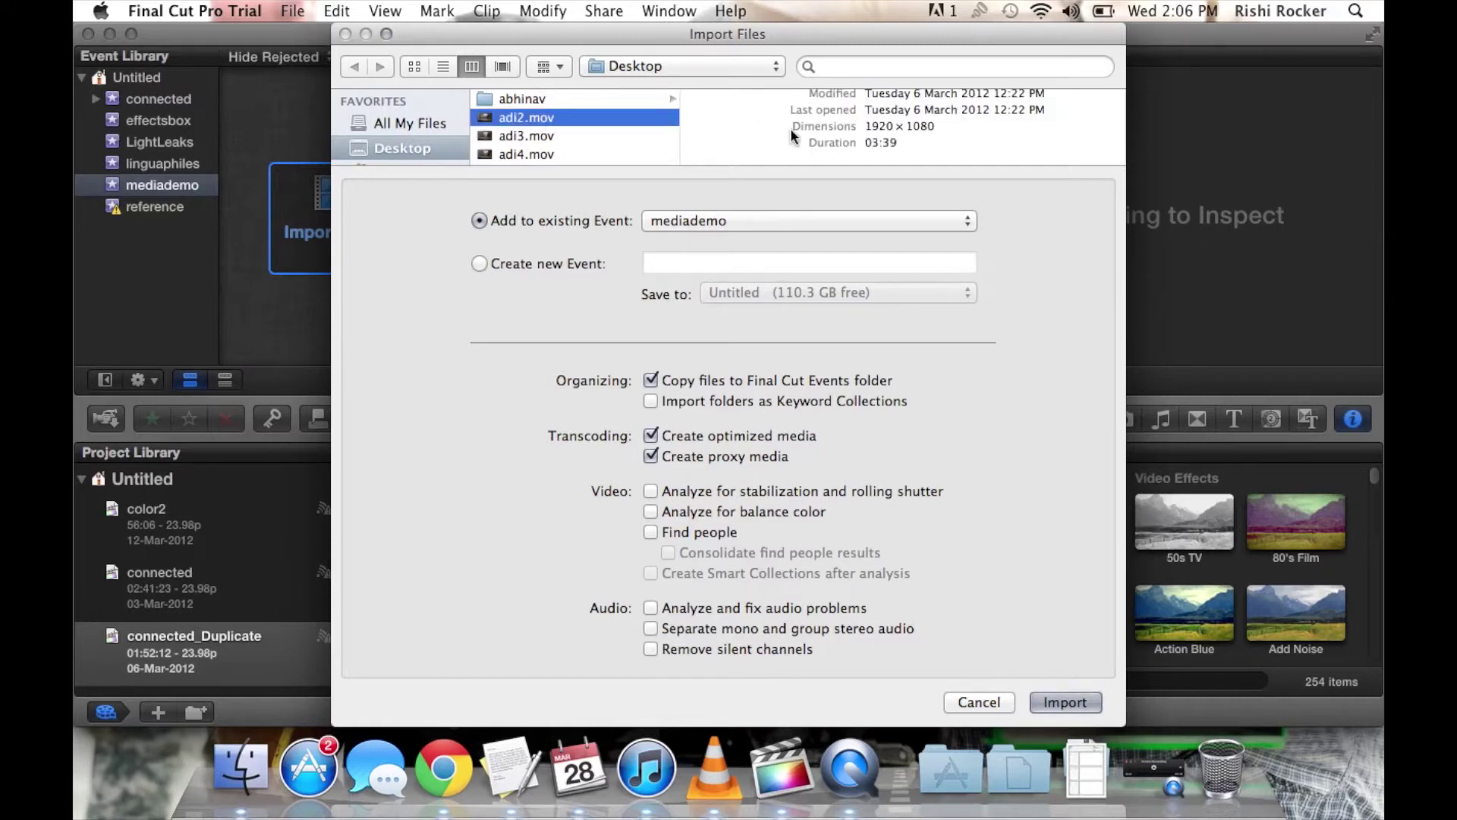
pyautogui.doubleClick(880, 143)
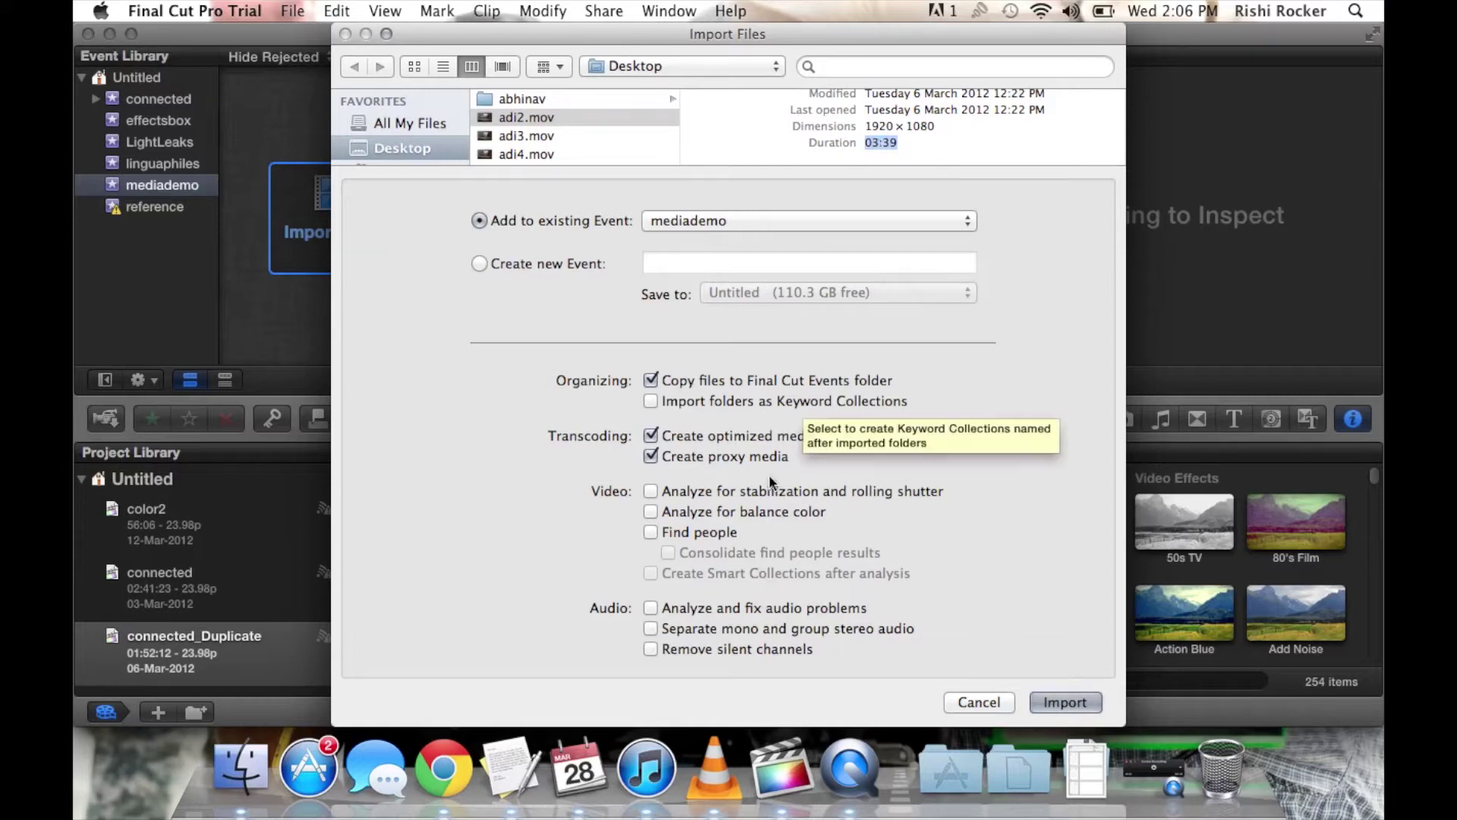
pyautogui.press('F11')
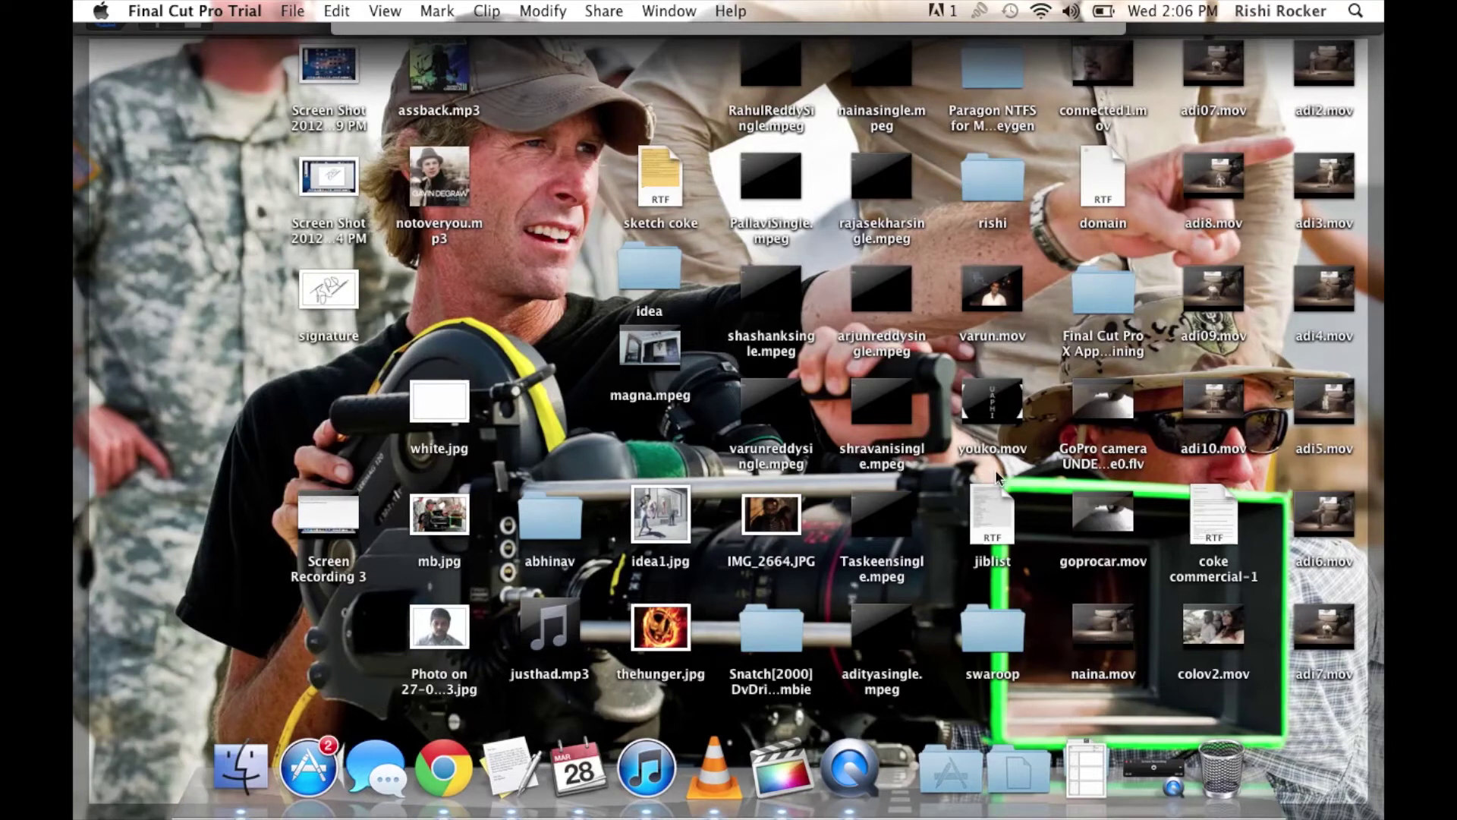
pyautogui.press('F11')
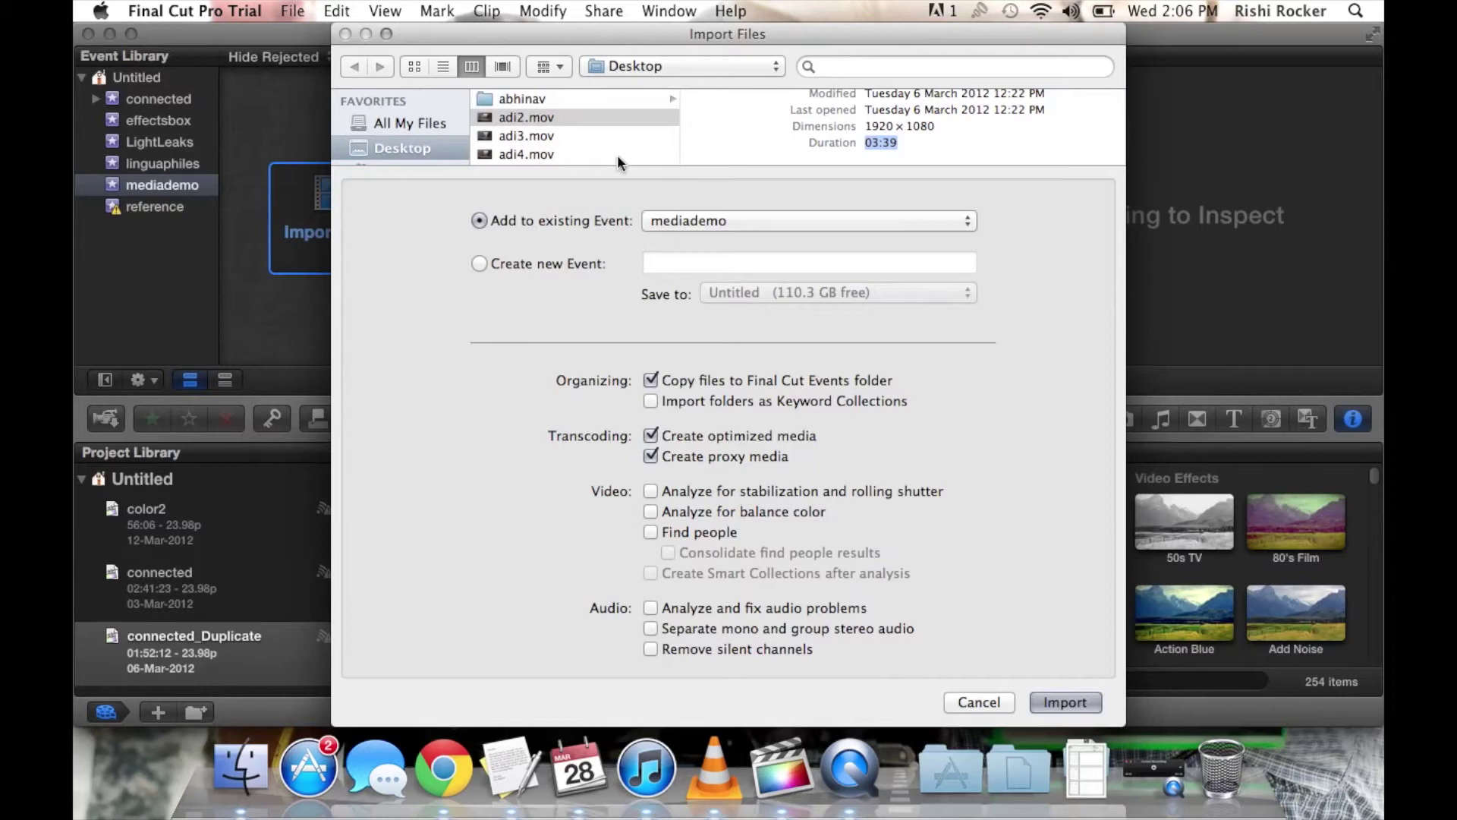
# Keep copying to the Final Cut Events folder enabled and turn on proxy media creation for the import.
pyautogui.click(652, 381)
pyautogui.click(651, 381)
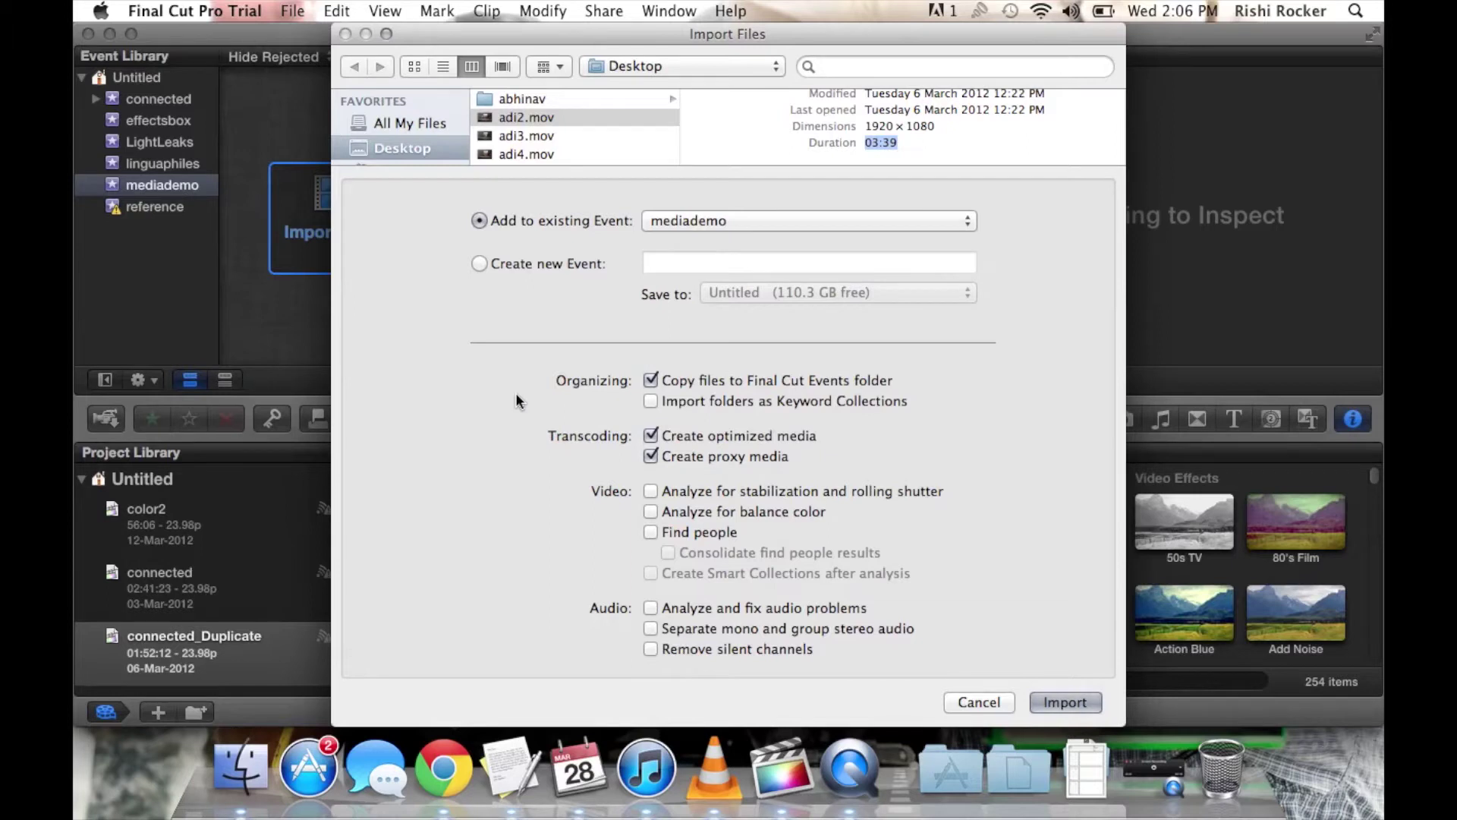
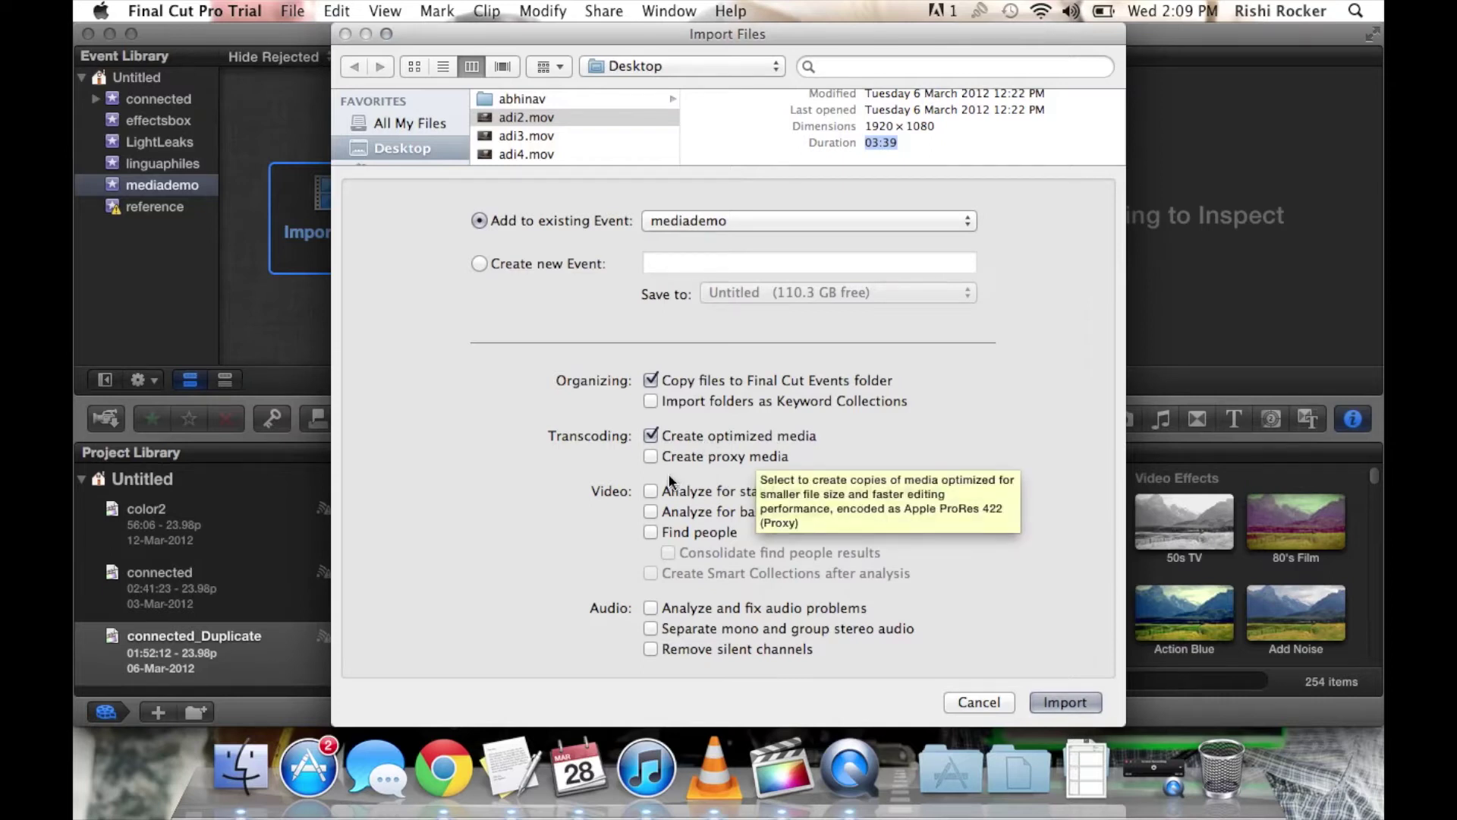
pyautogui.click(650, 457)
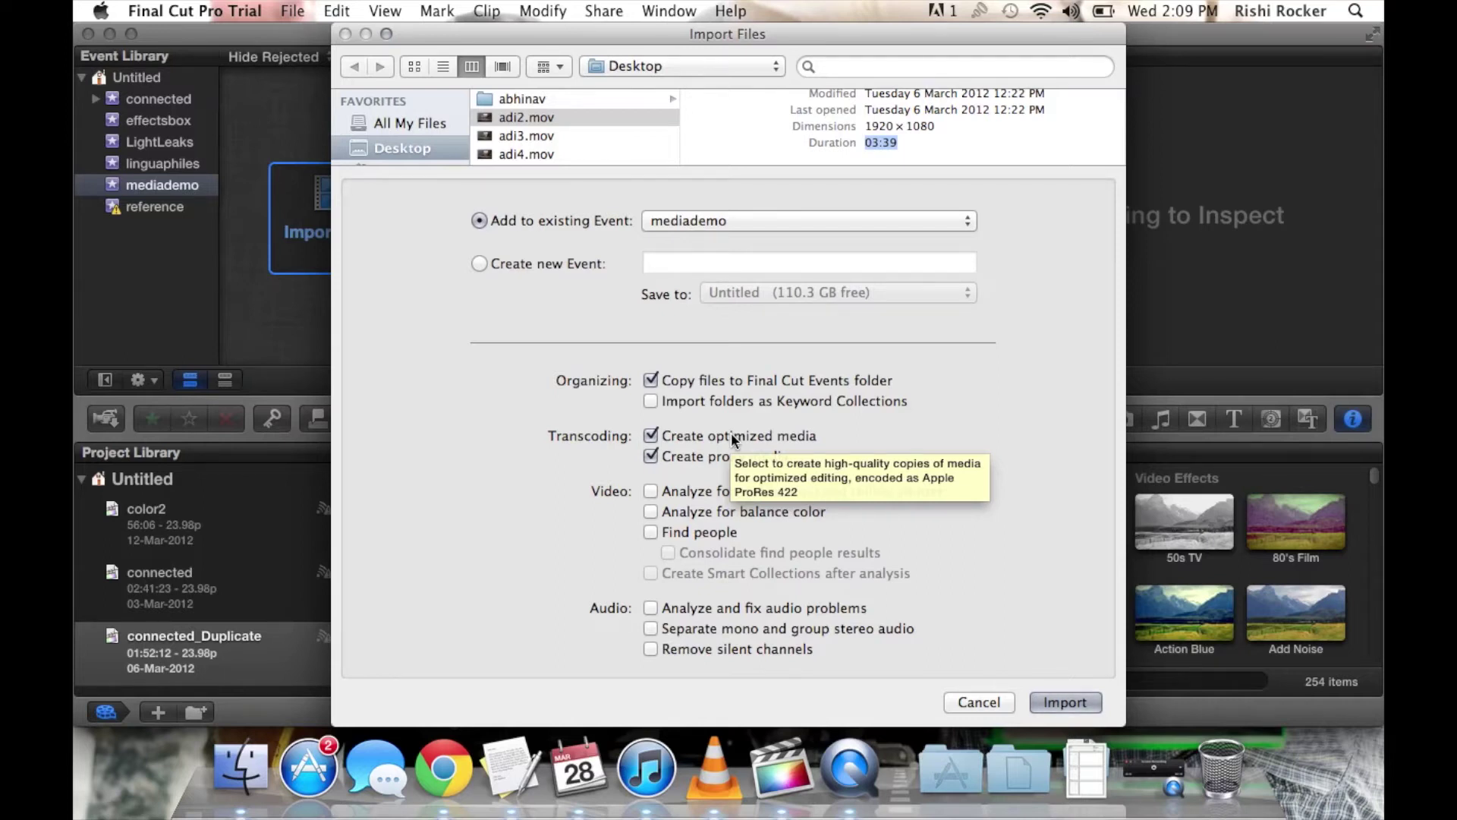
pyautogui.click(651, 455)
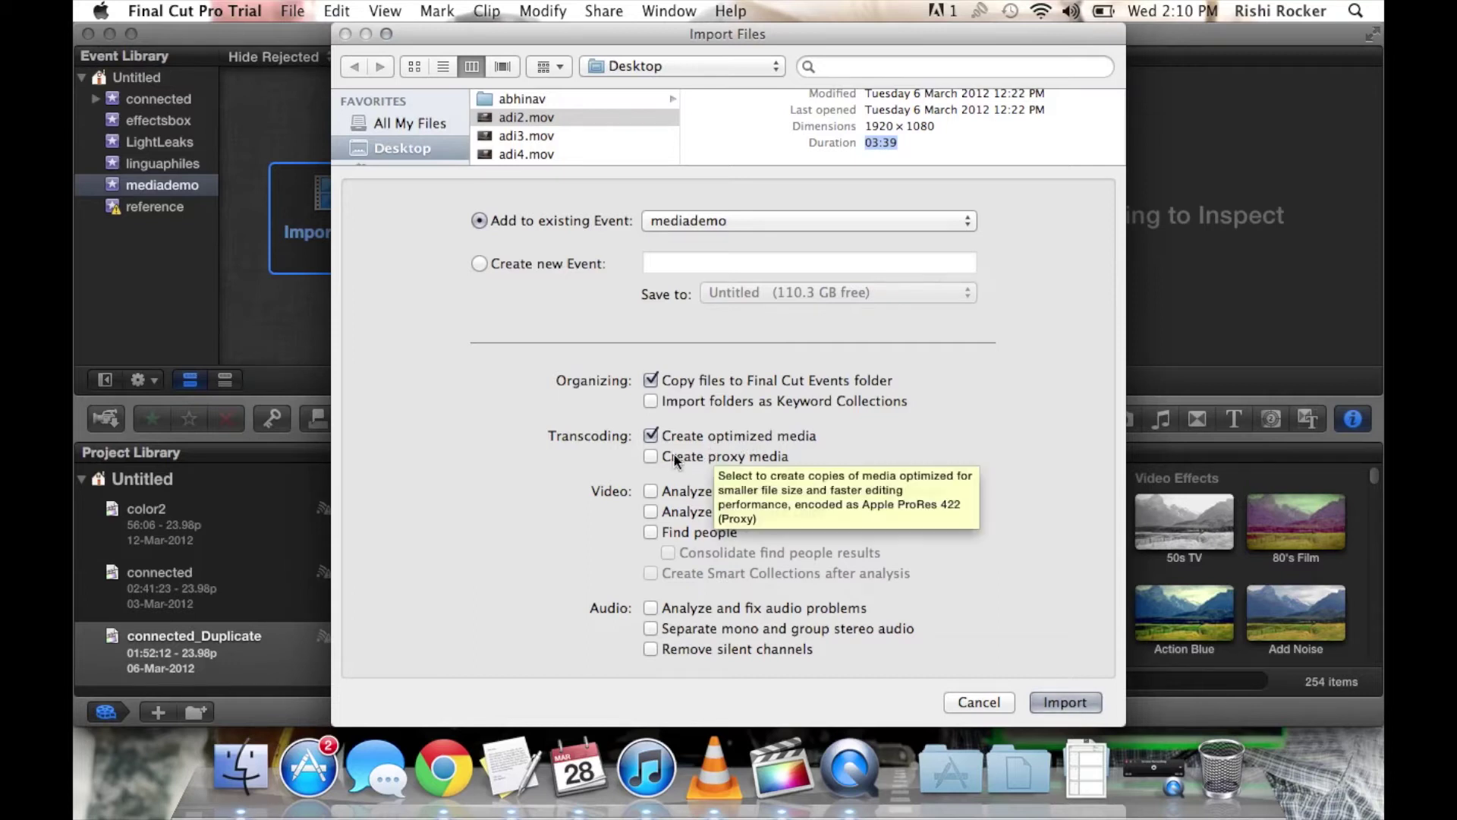
pyautogui.click(650, 456)
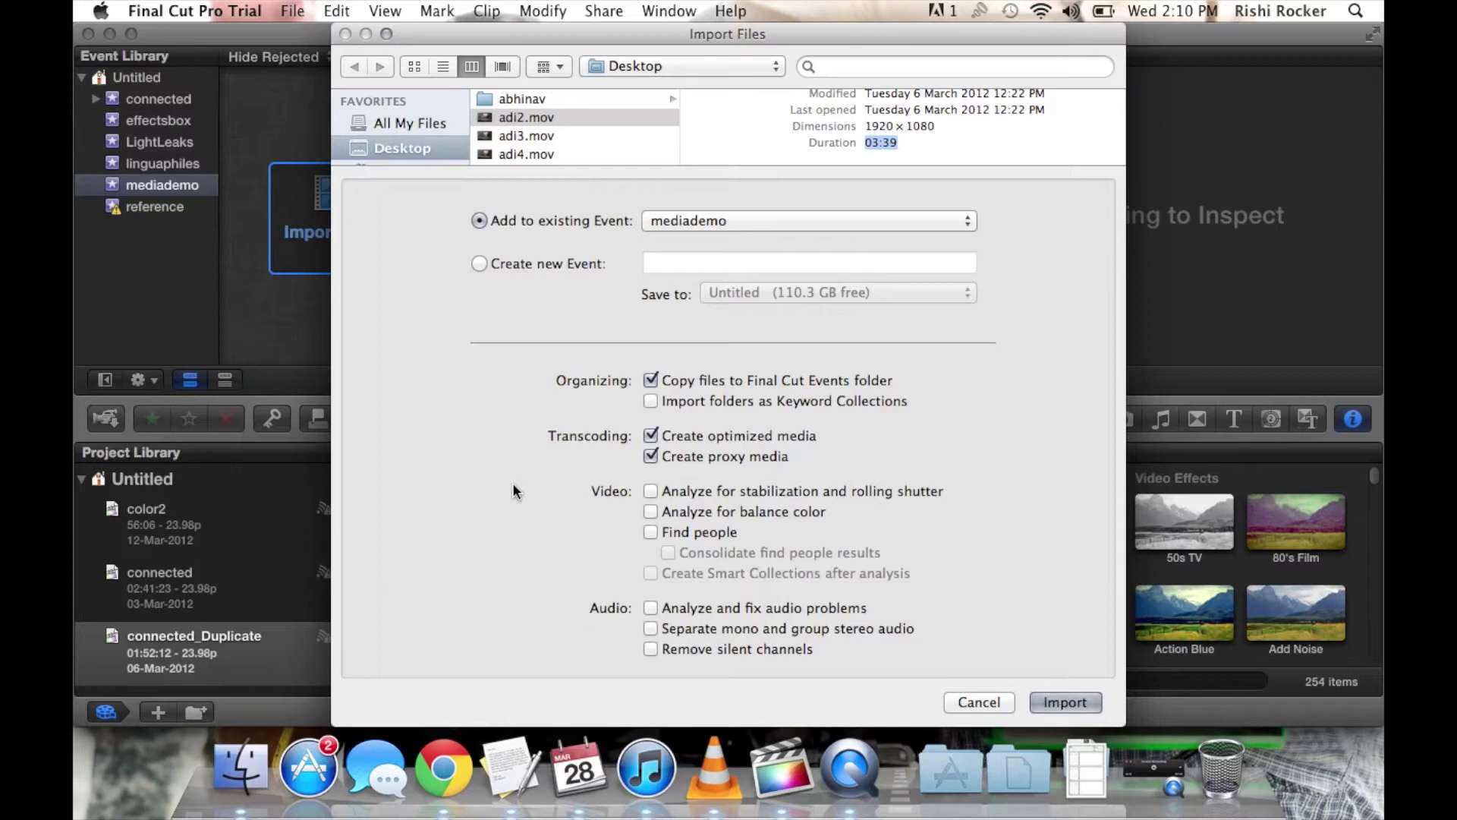
pyautogui.click(744, 456)
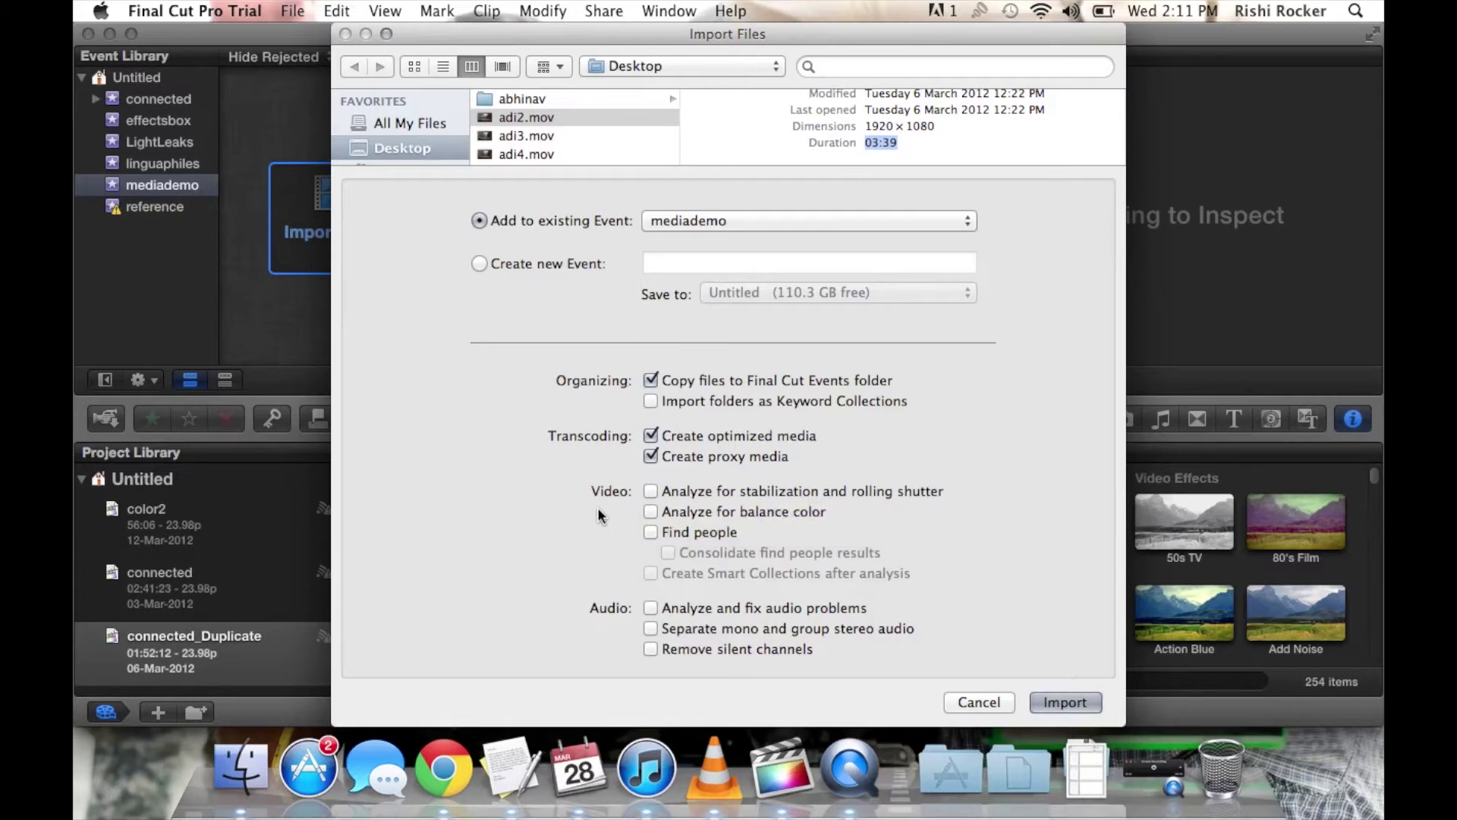
# Import adi2.mov into mediademo with stabilization and rolling shutter analysis left off.
pyautogui.click(650, 492)
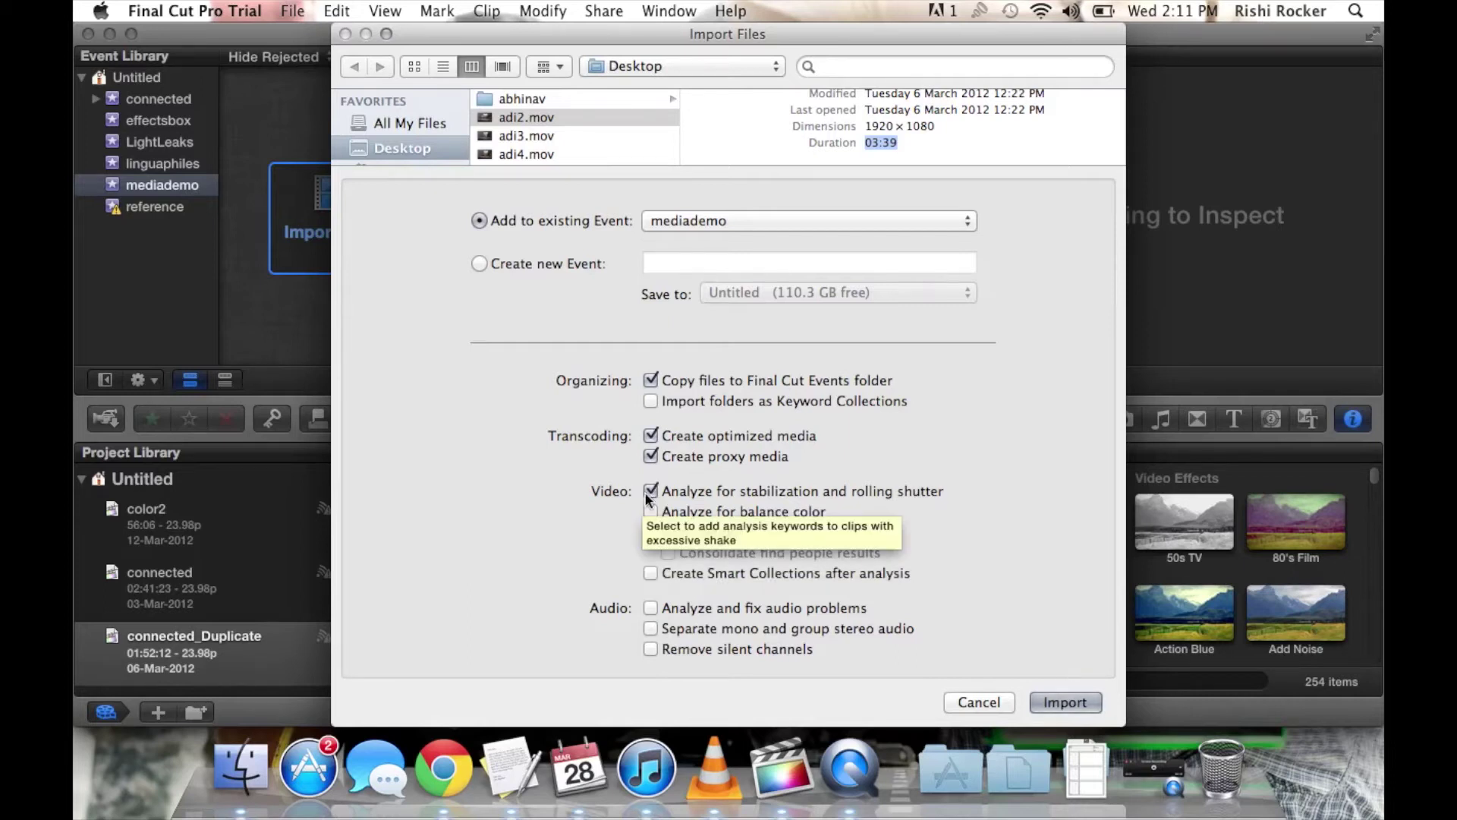
pyautogui.click(650, 492)
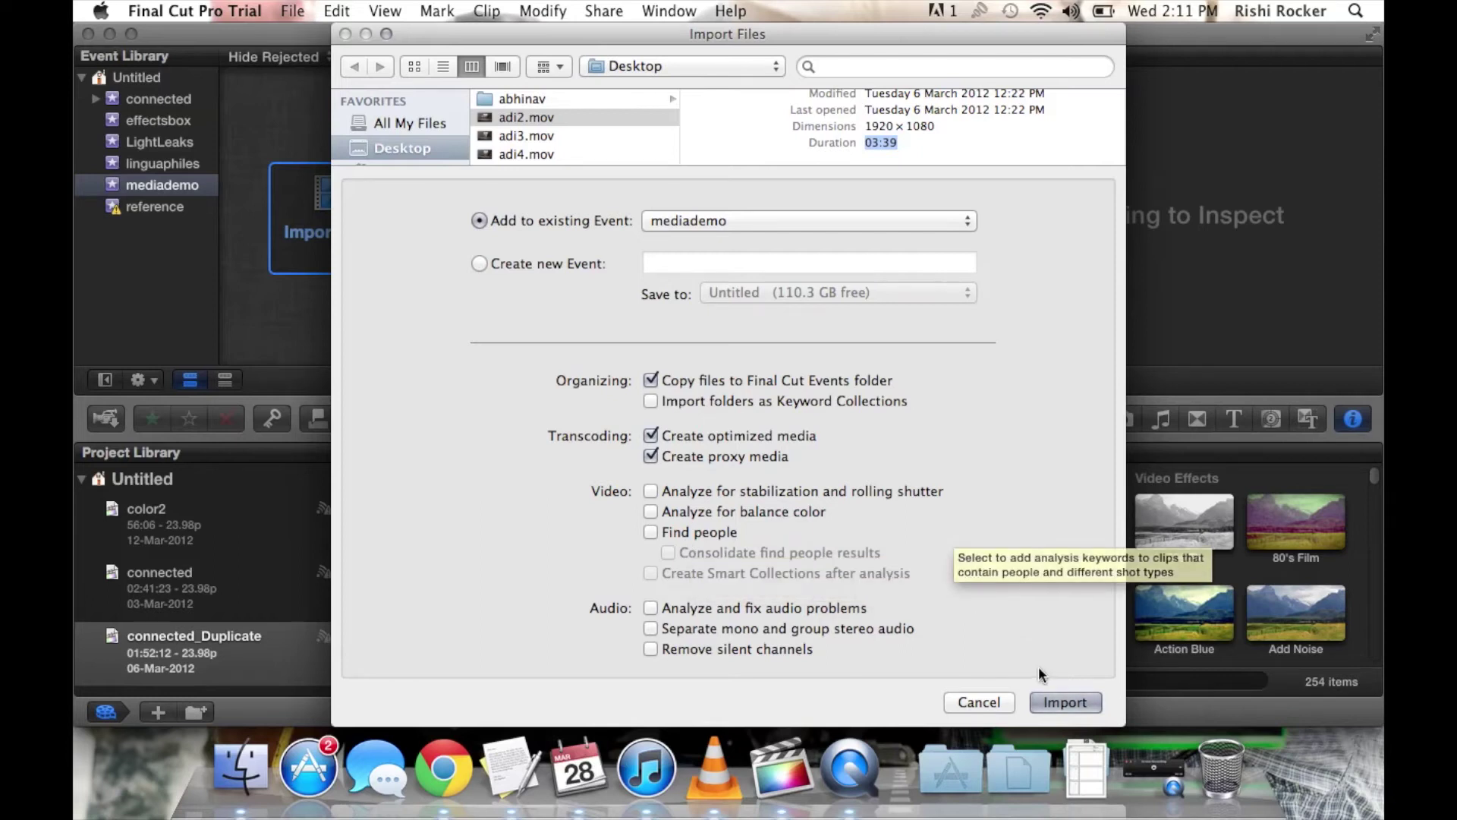
pyautogui.click(1063, 704)
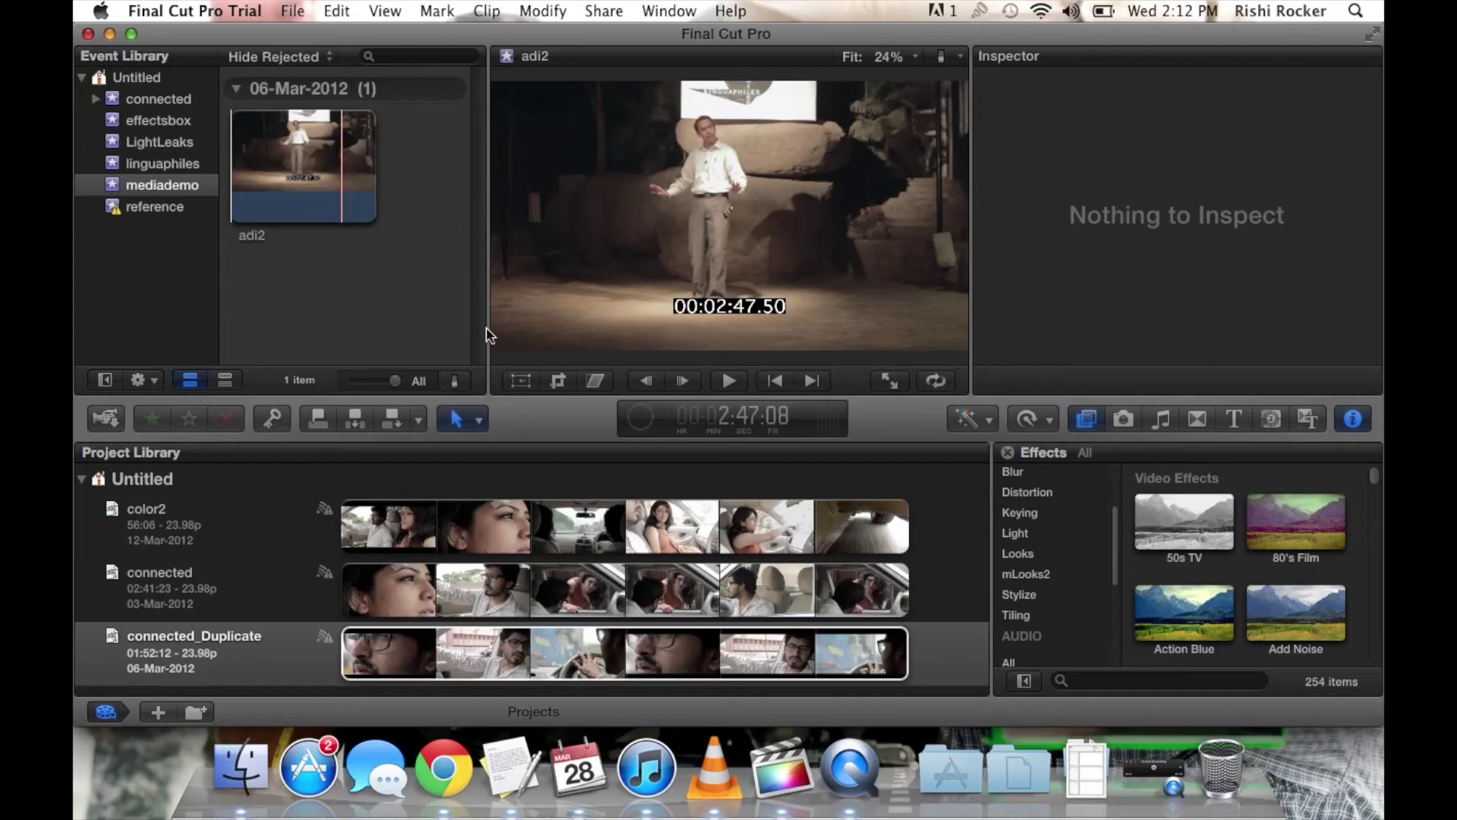
# Examine the details of the Importing Media and Rendering background tasks.
pyautogui.click(640, 419)
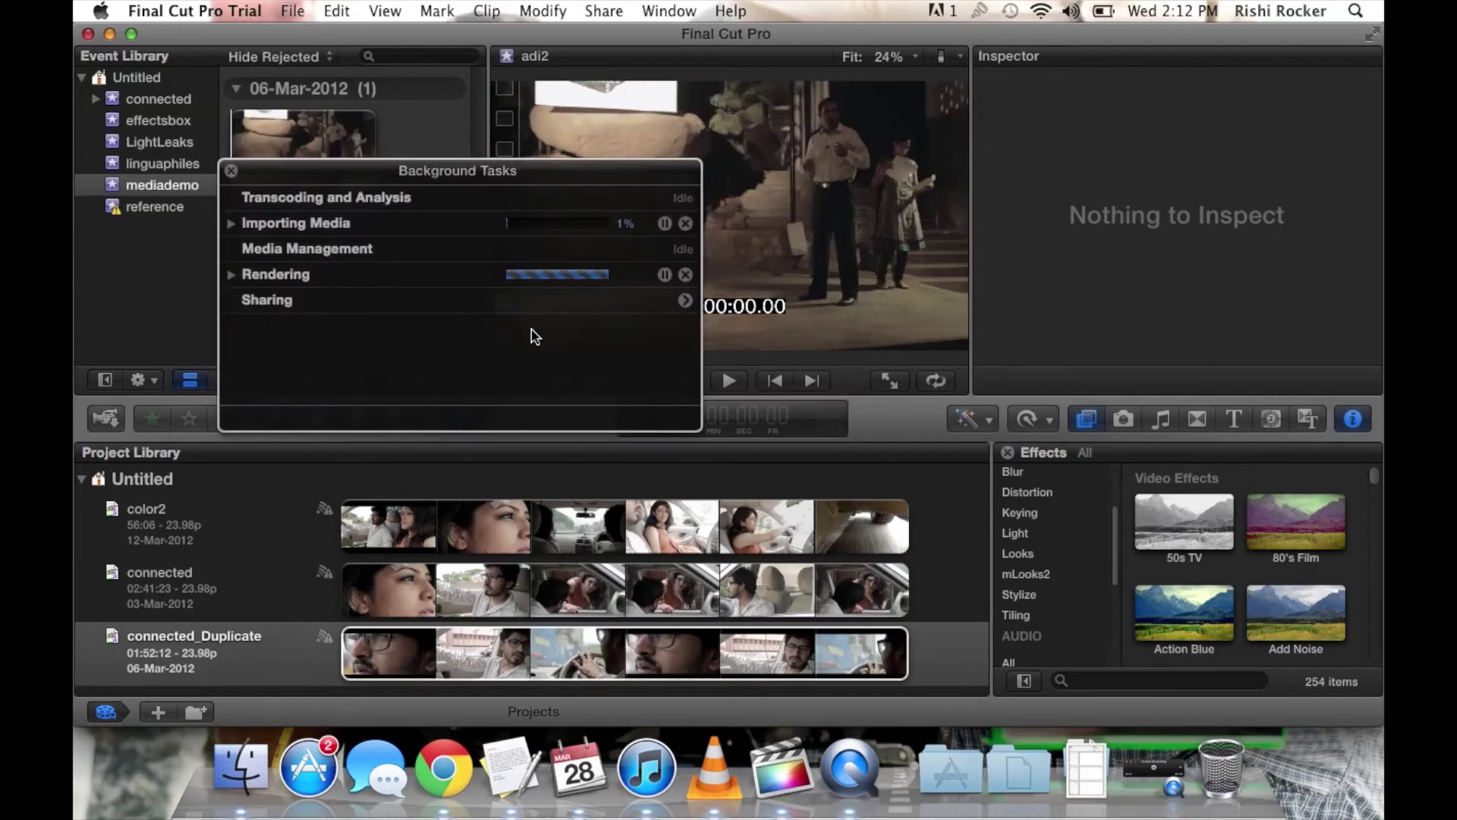
pyautogui.click(234, 224)
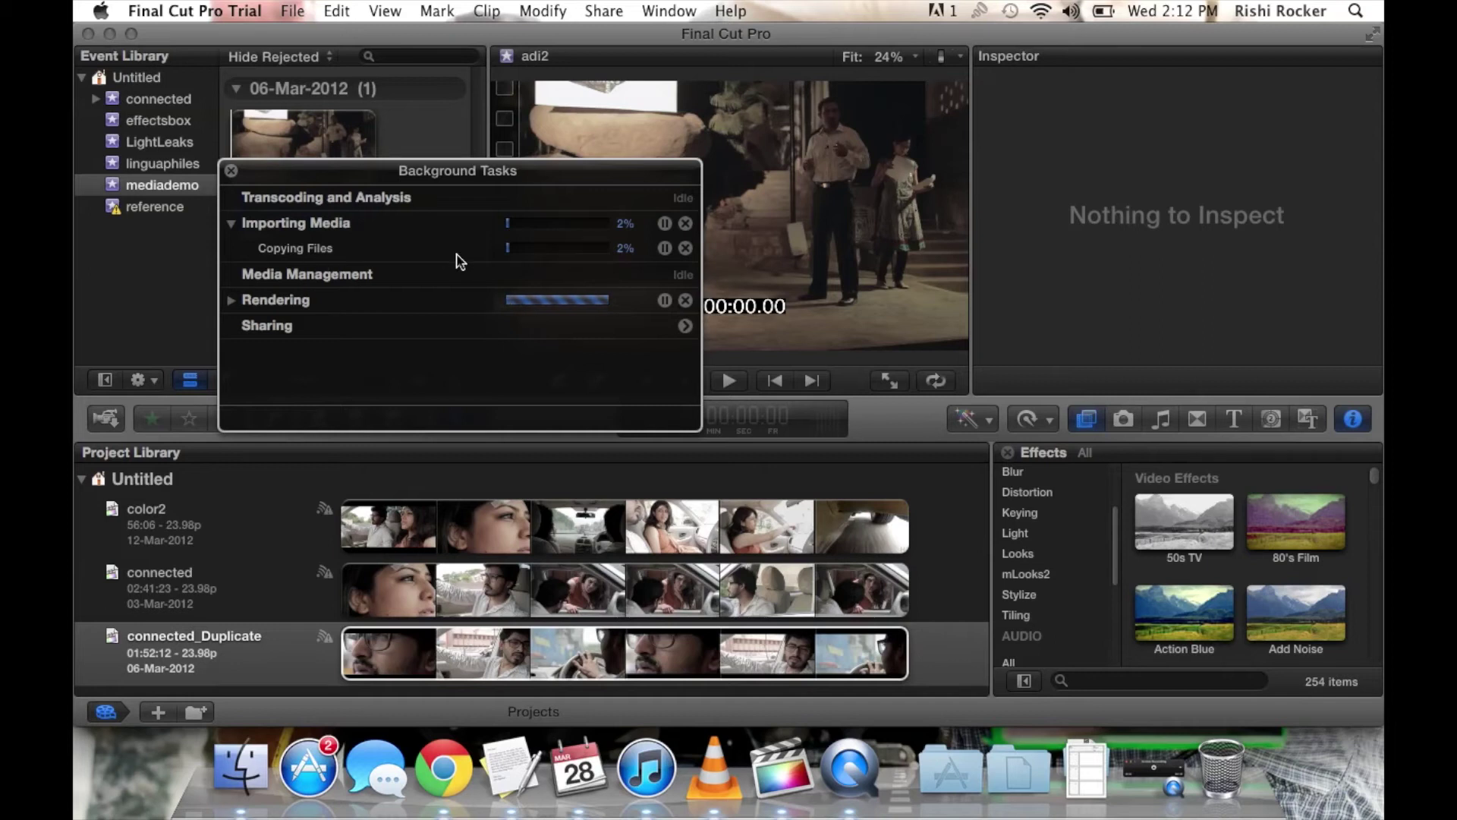
pyautogui.click(230, 303)
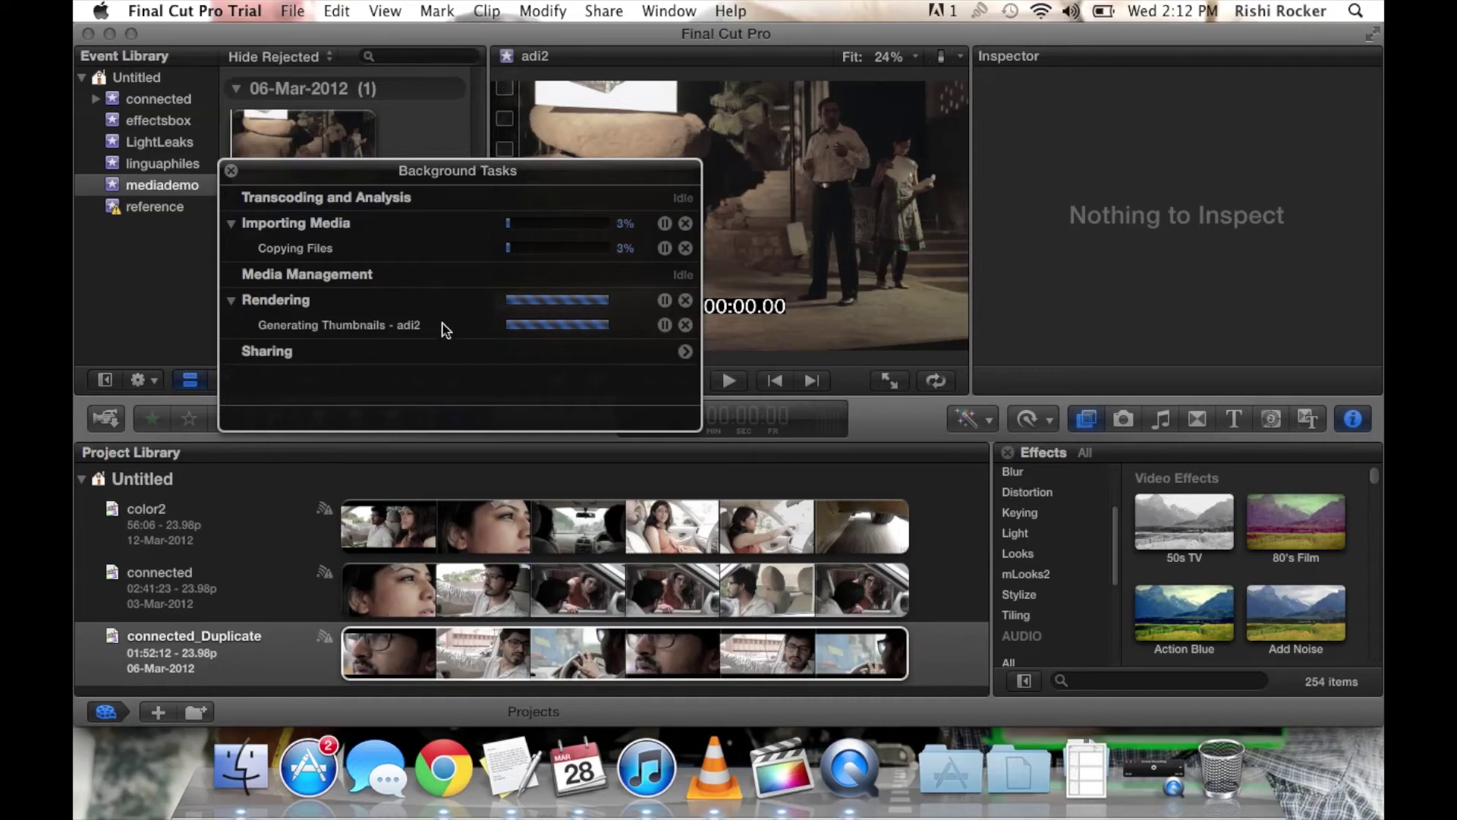
pyautogui.click(231, 170)
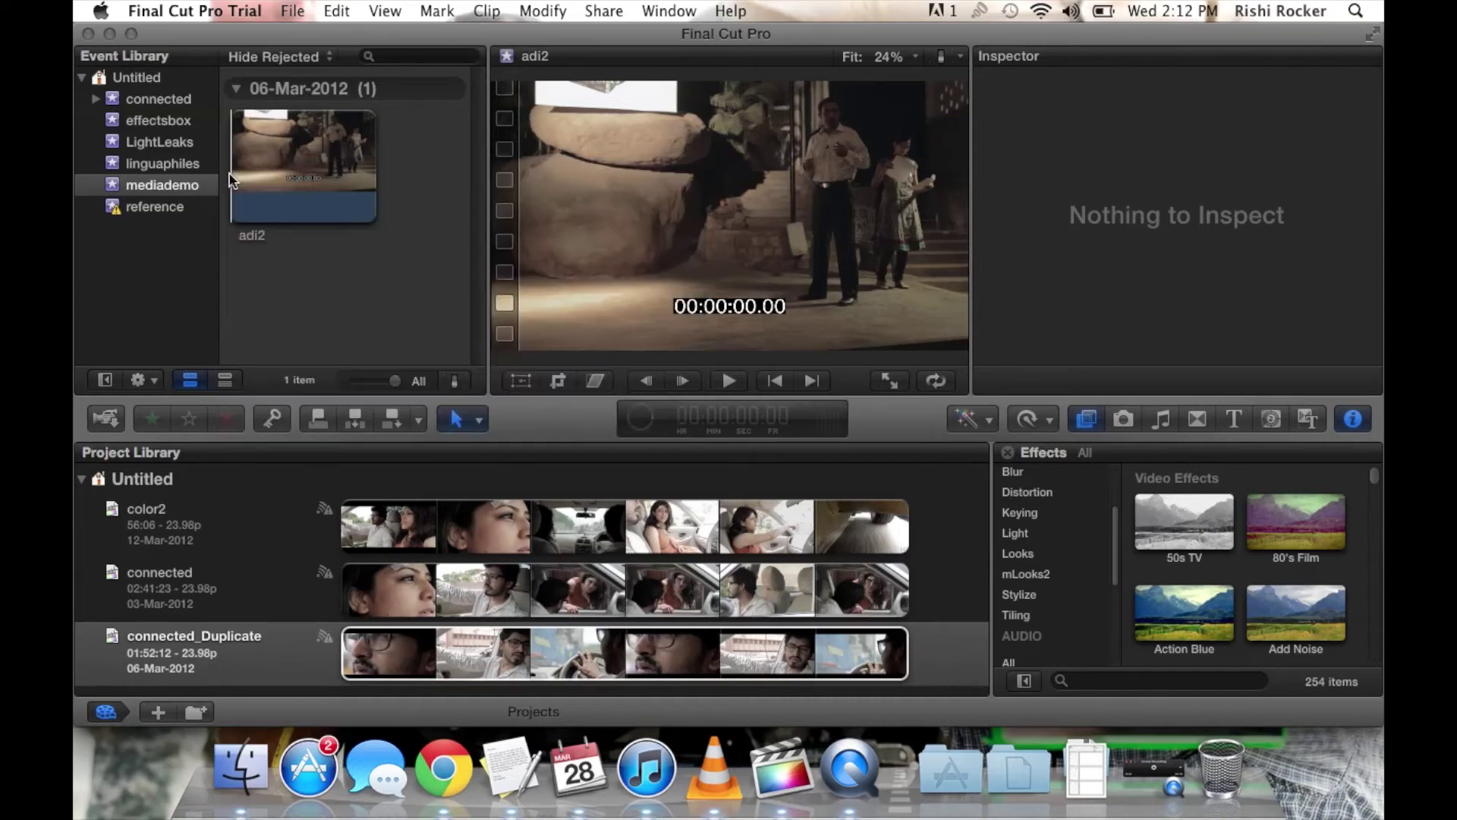
# Cancel the running thumbnail rendering, media import, and transcoding and analysis tasks, and close the background tasks window.
pyautogui.click(640, 418)
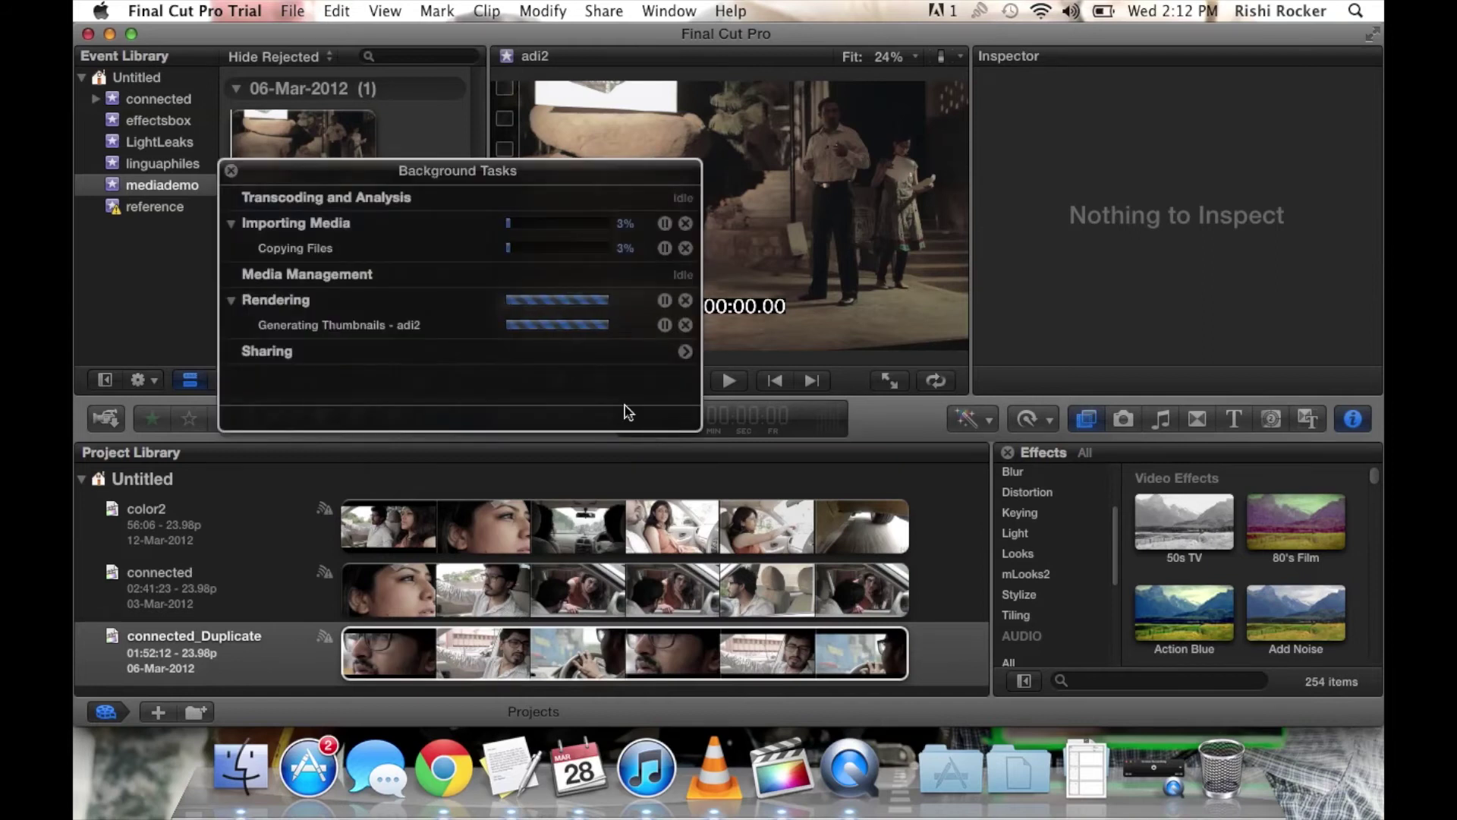
pyautogui.click(685, 325)
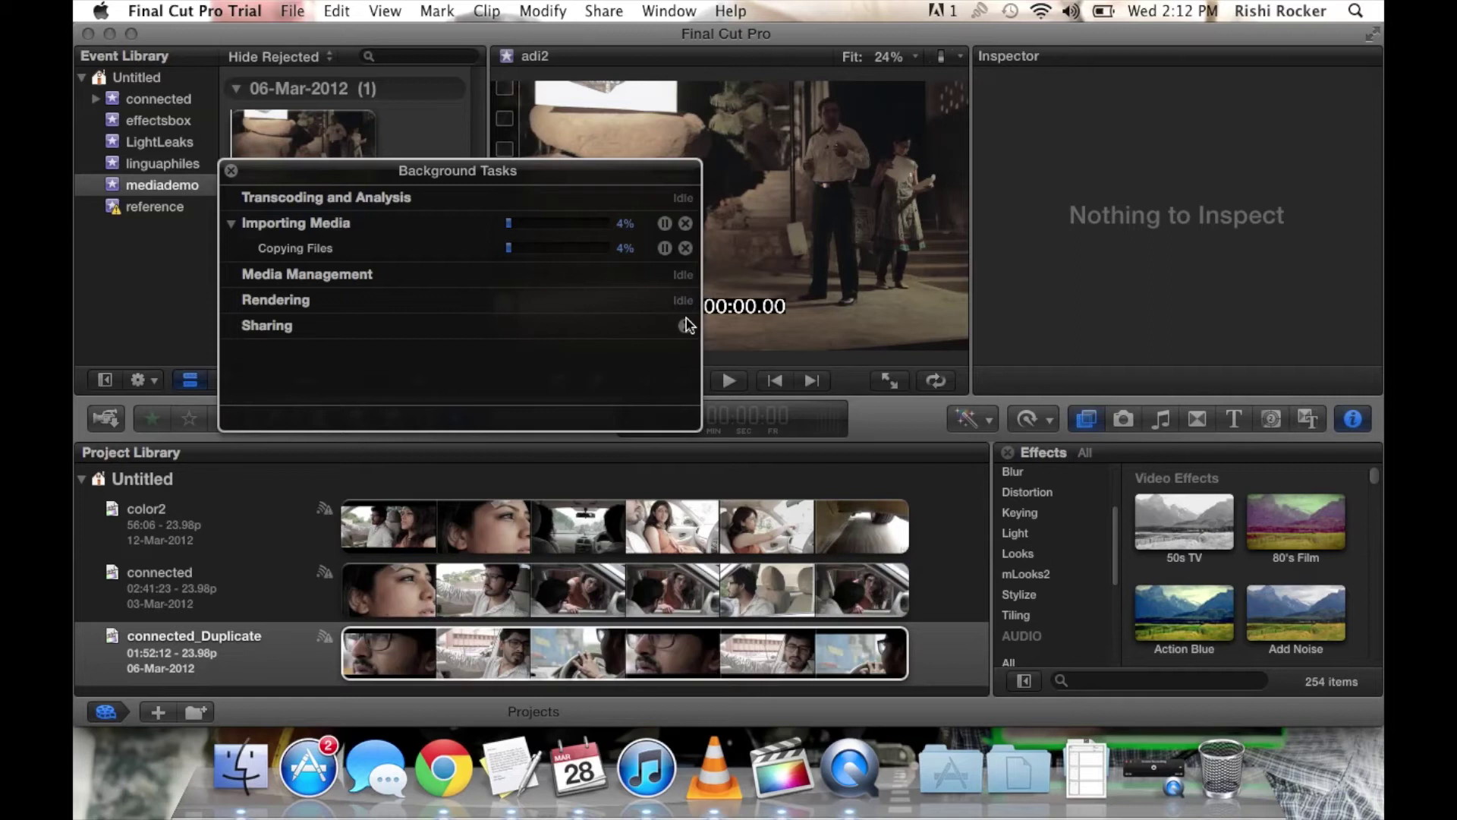
pyautogui.click(686, 224)
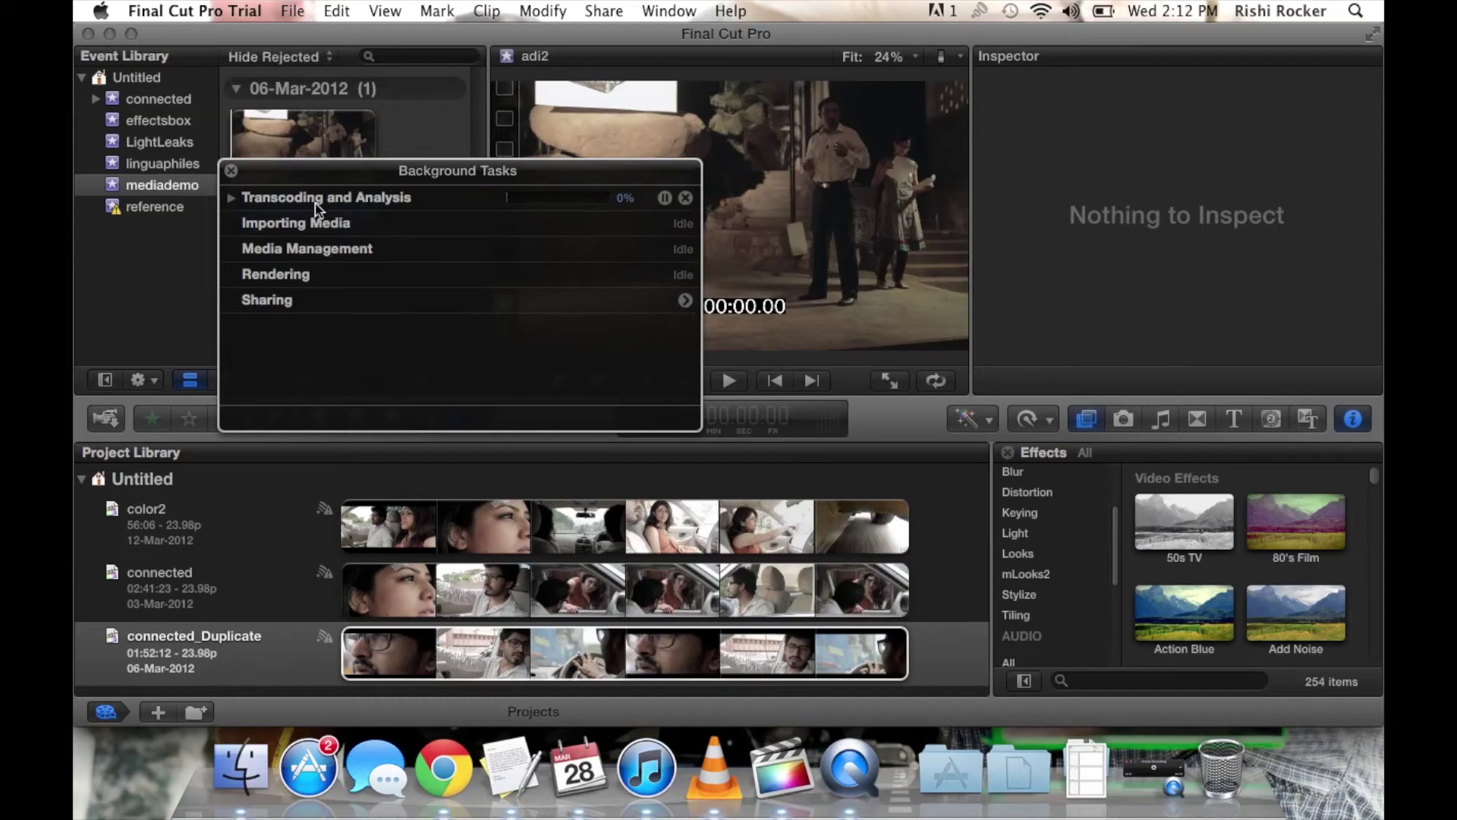
pyautogui.click(686, 198)
pyautogui.click(231, 171)
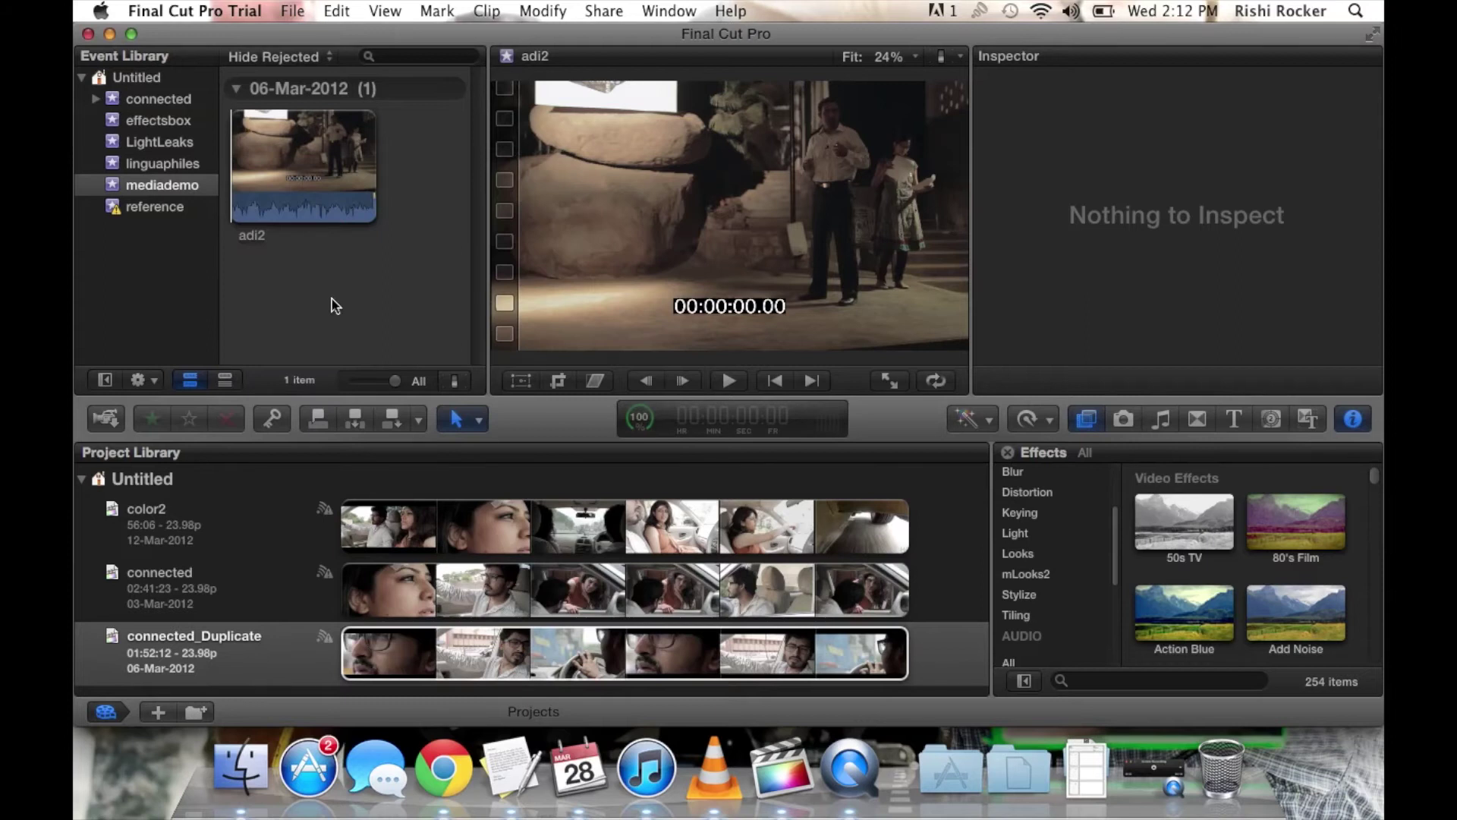
# Switch to Finder and view the Final Cut Projects and Final Cut Events folders inside the home folder's Movies folder.
pyautogui.click(244, 778)
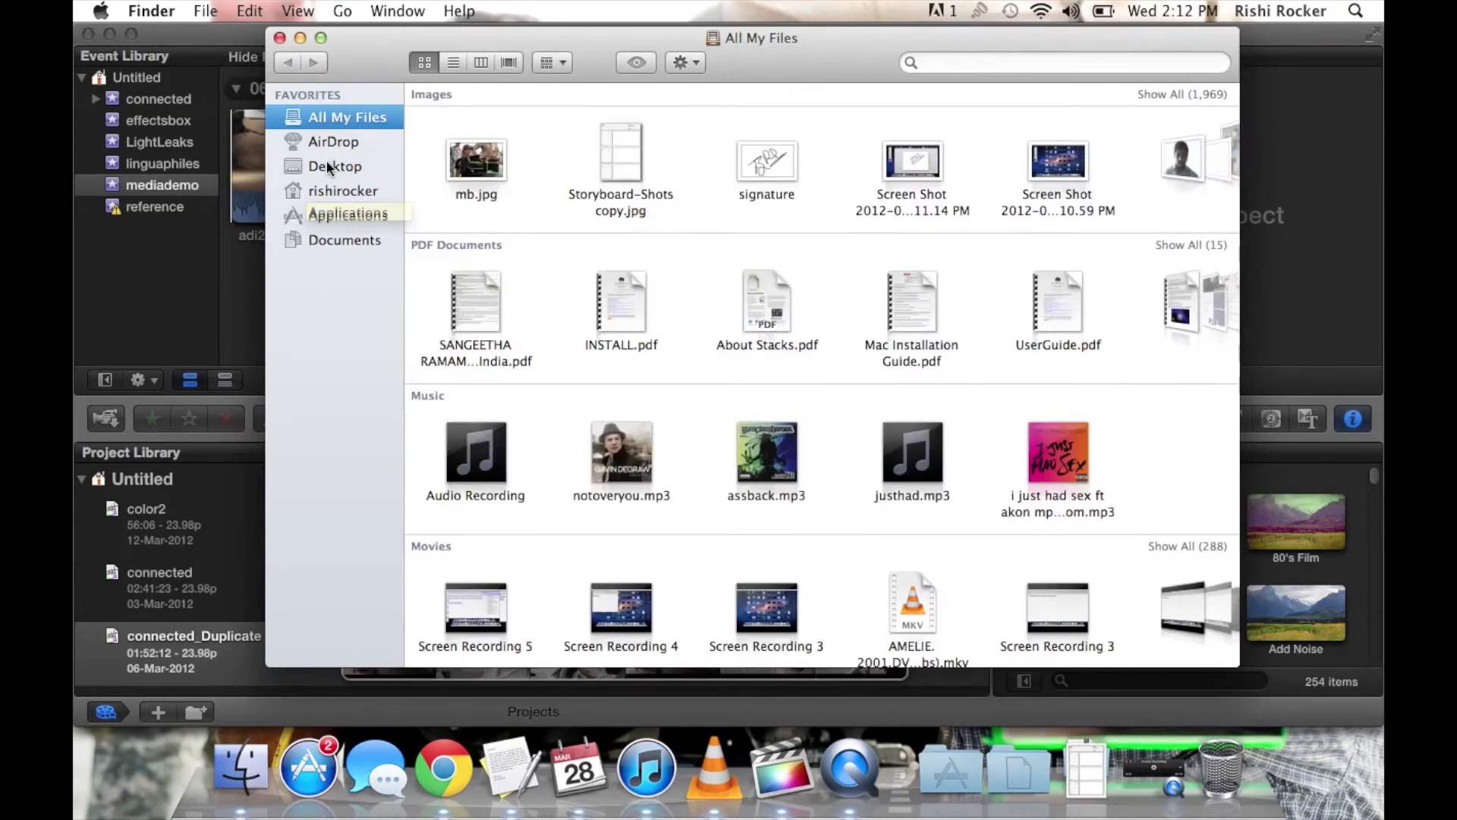
pyautogui.click(360, 190)
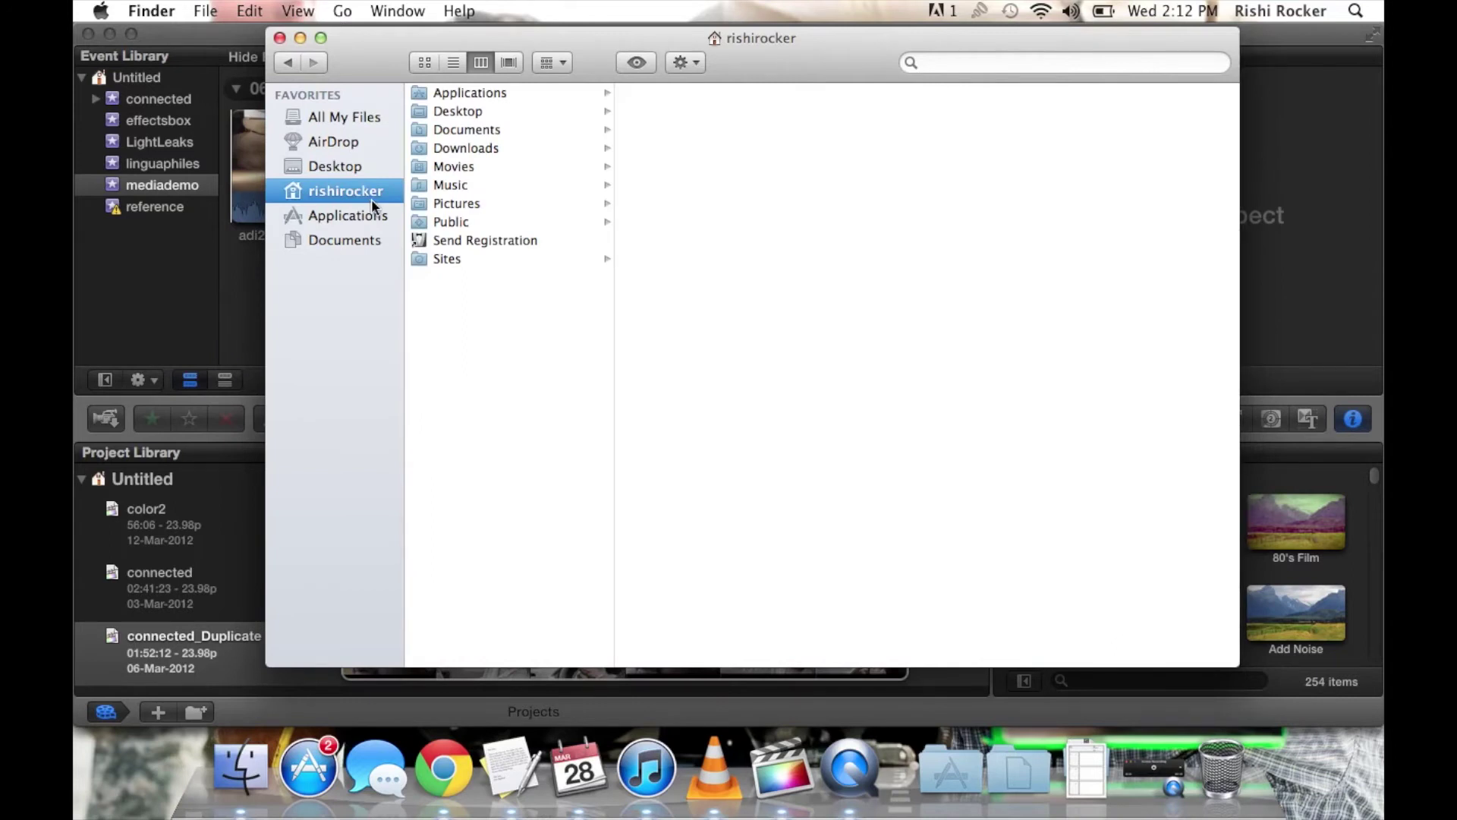
pyautogui.click(469, 168)
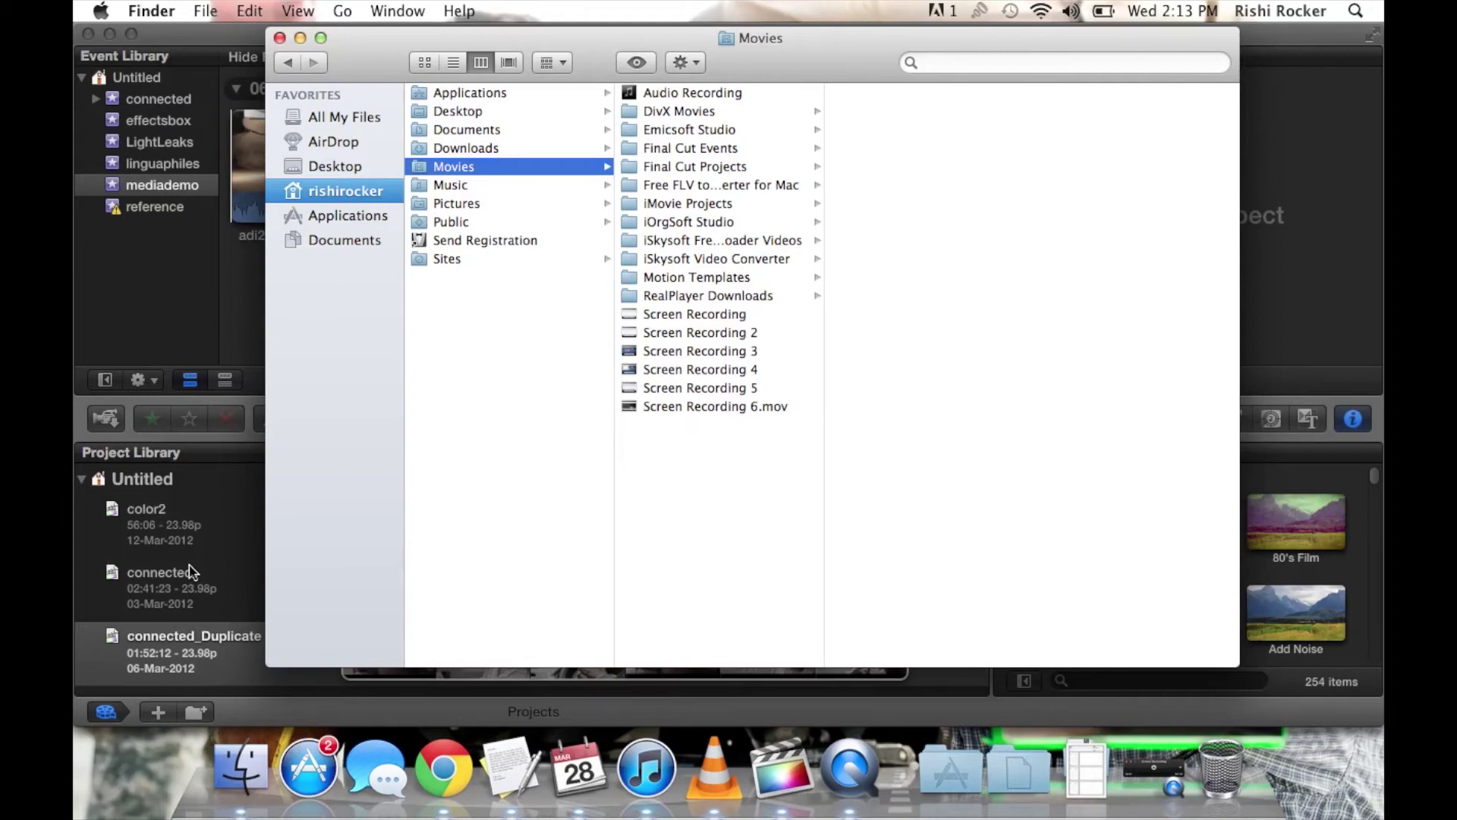
pyautogui.click(745, 164)
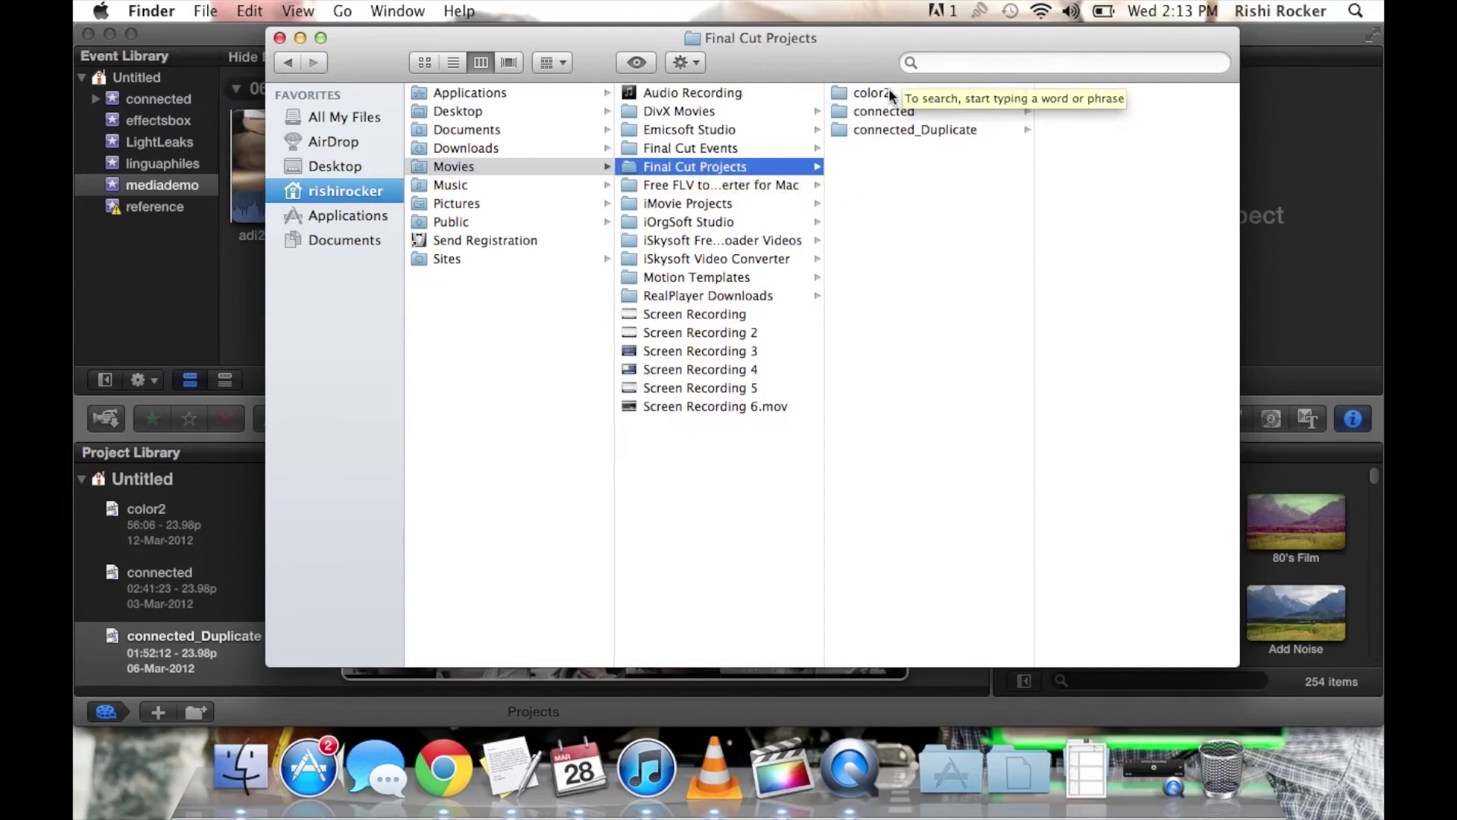
pyautogui.click(705, 148)
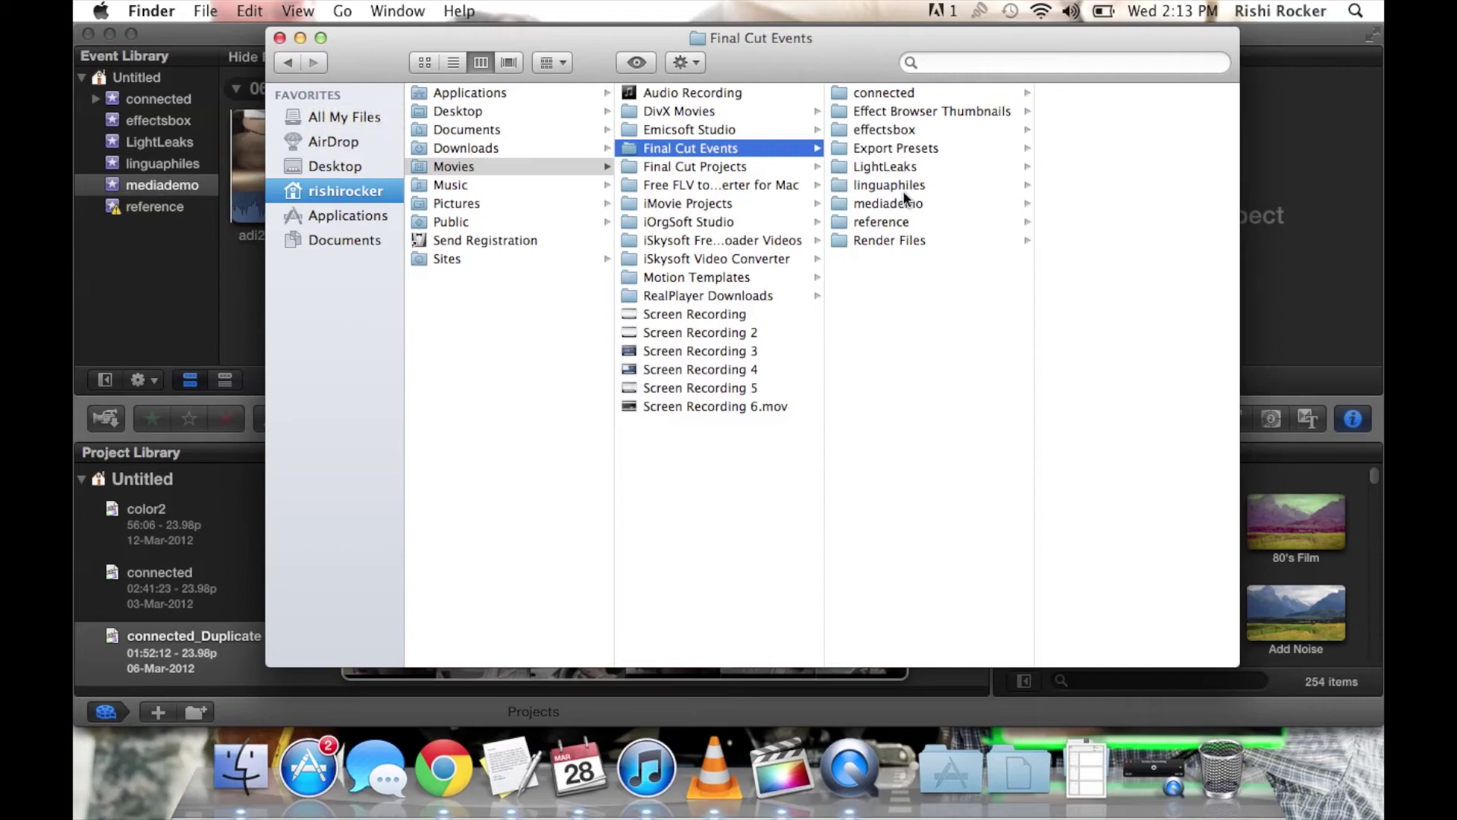
# Browse the connected event's Transcoded Media folder and view the contents of its High Quality Media folder.
pyautogui.click(898, 94)
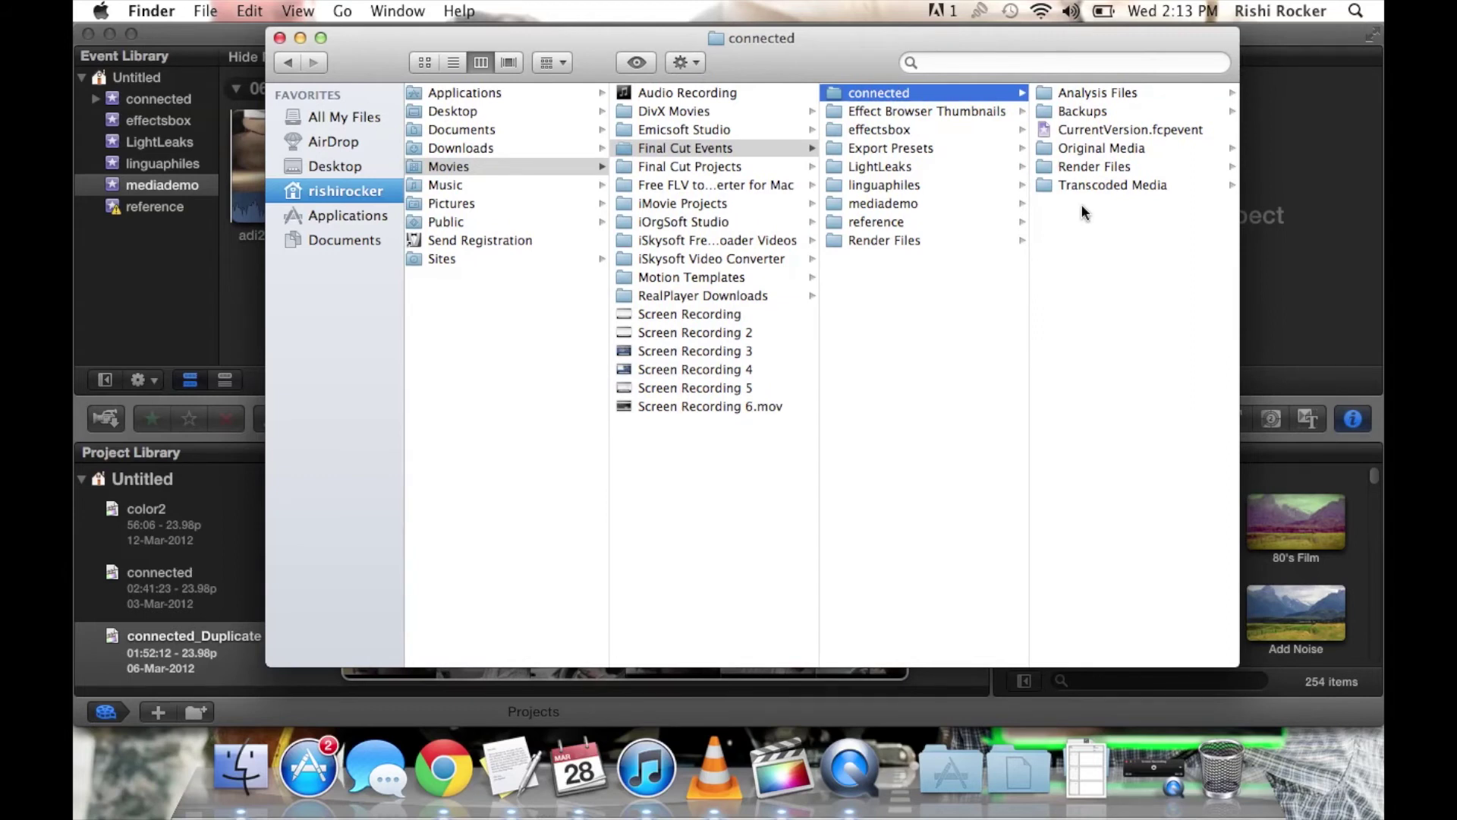
pyautogui.click(1114, 185)
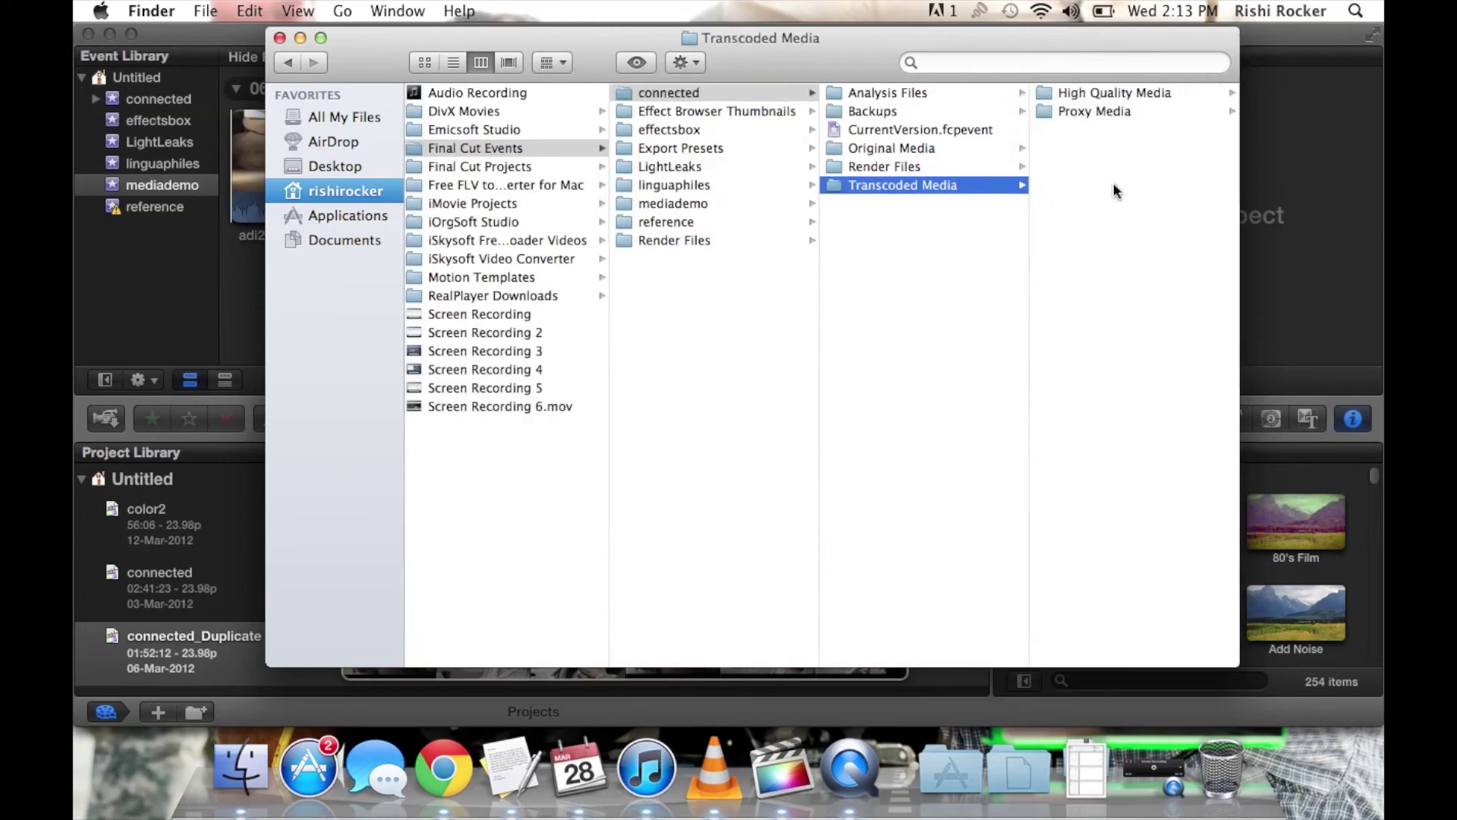
pyautogui.click(1106, 92)
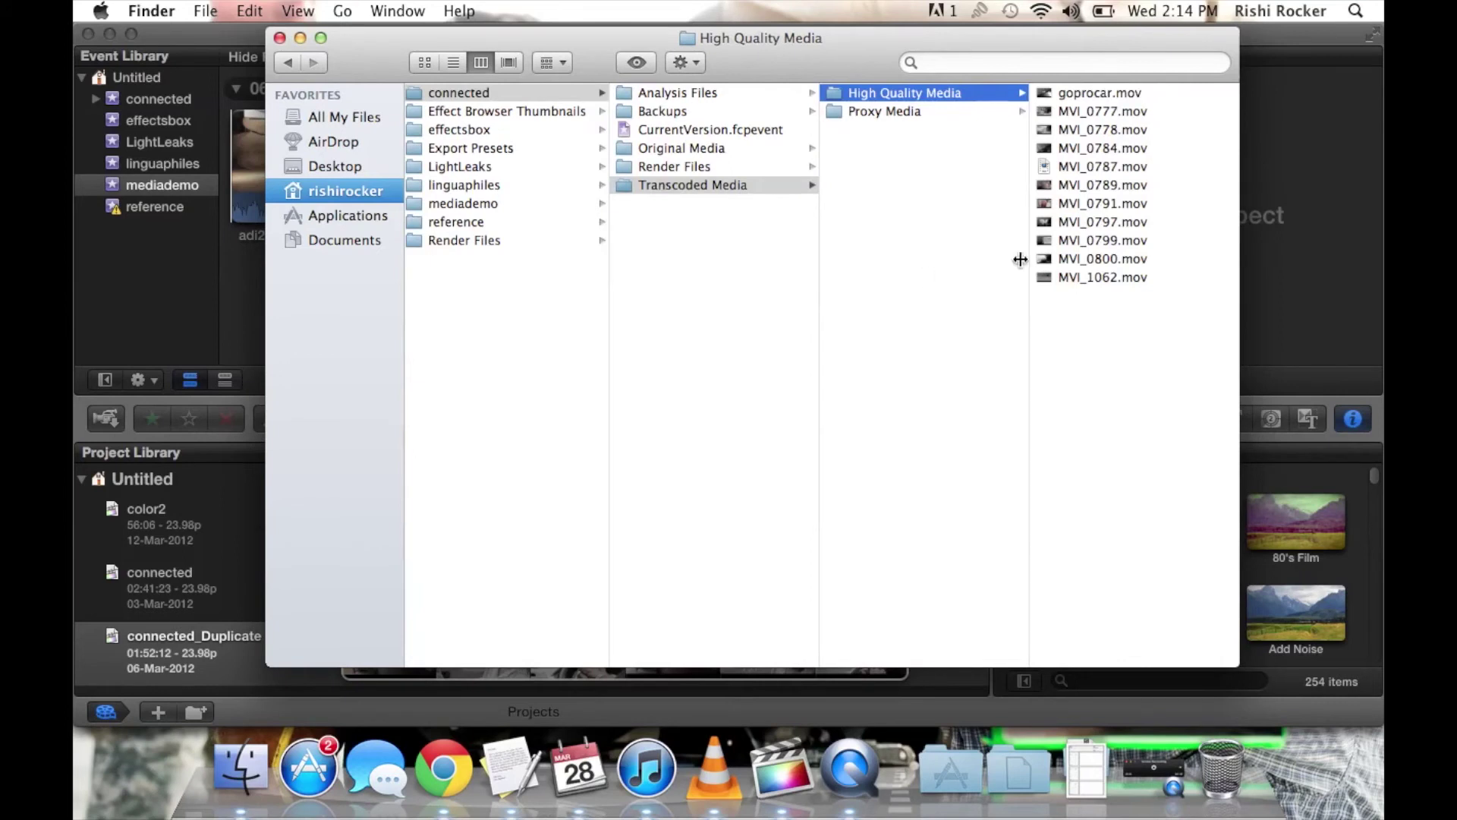
# Examine the file information of the high quality clip MVI_0800.mov and close its info window.
pyautogui.click(1093, 259)
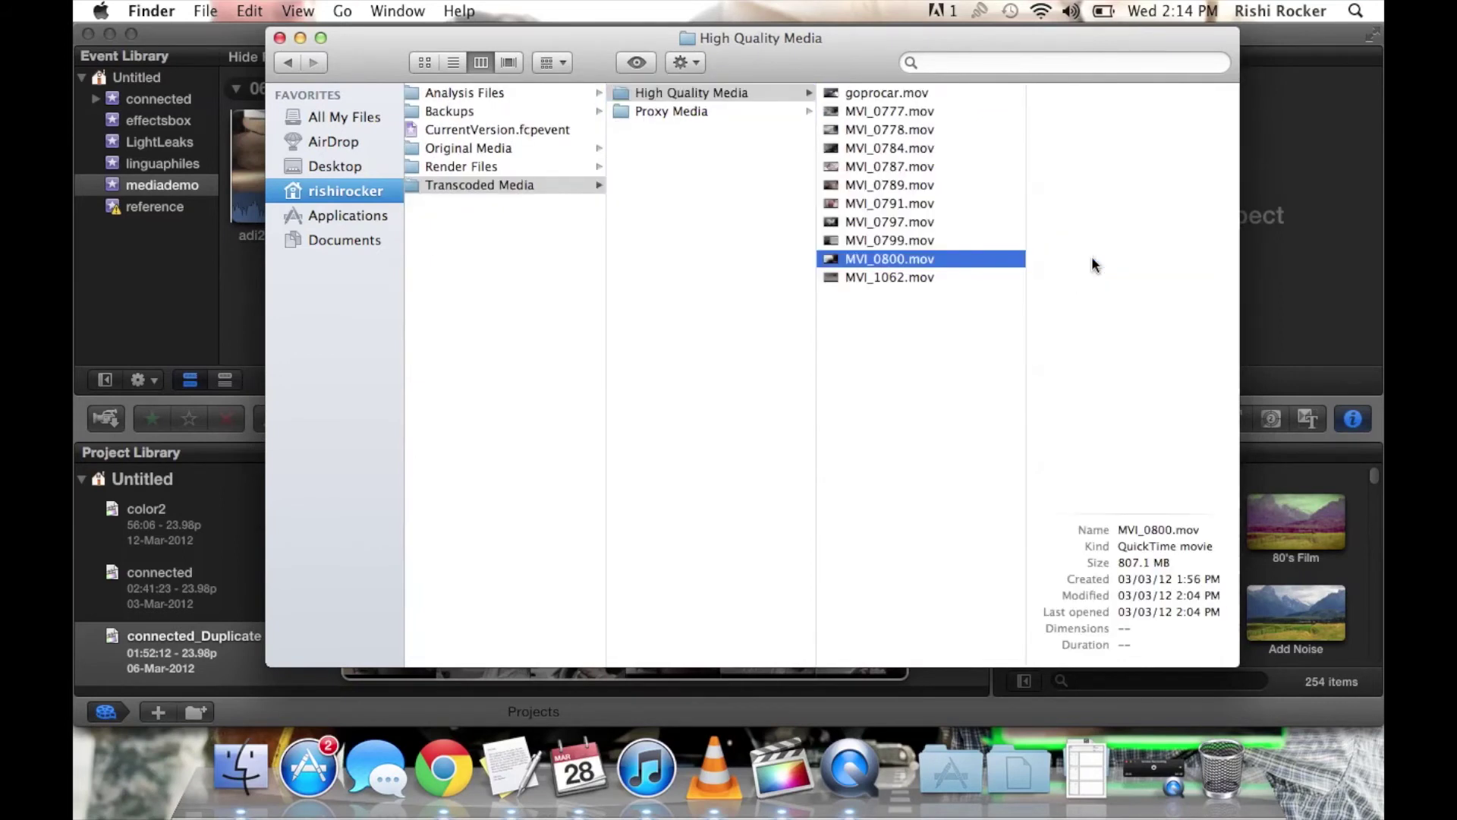
pyautogui.rightClick(866, 261)
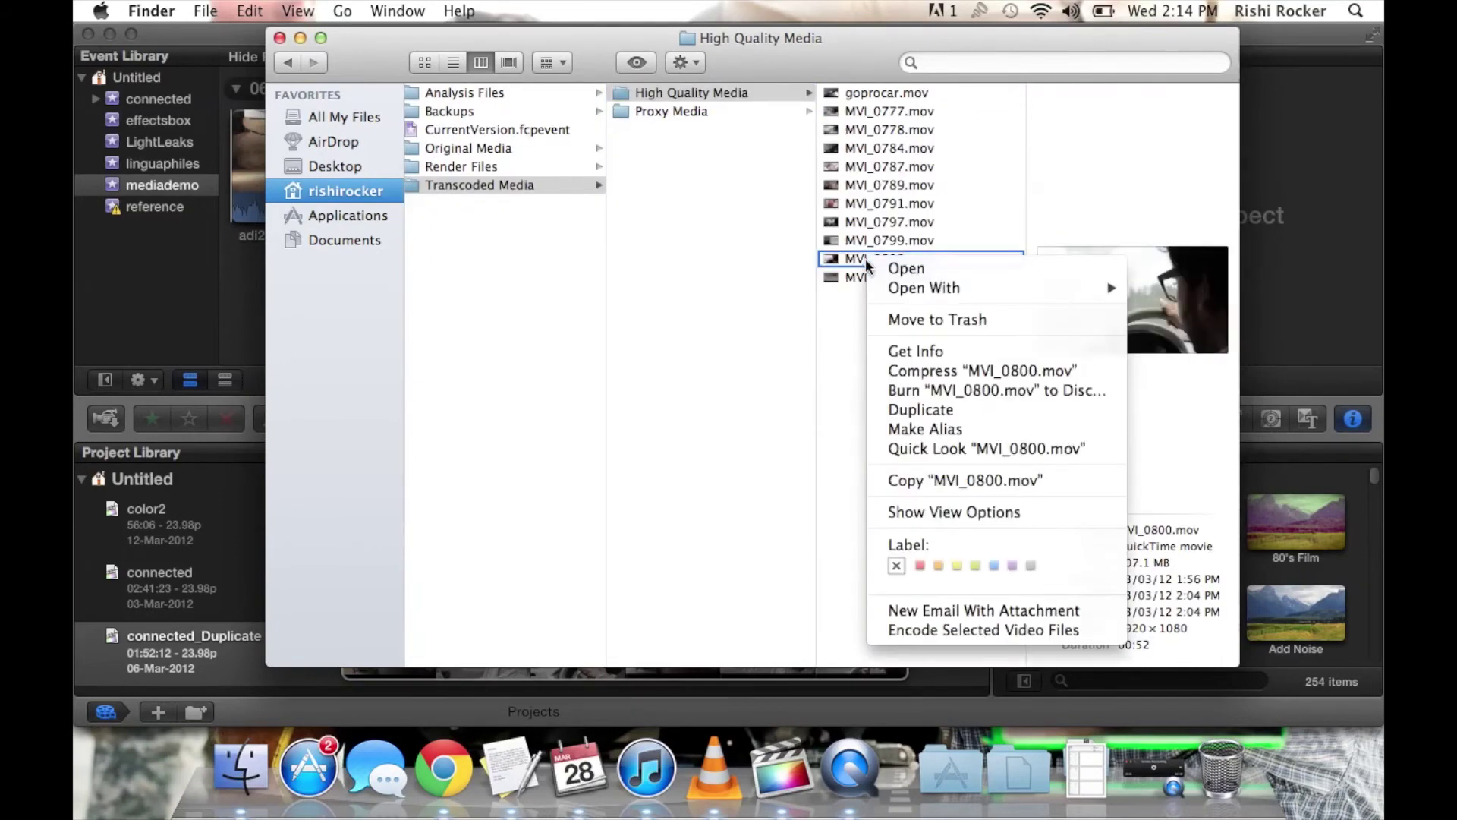
pyautogui.click(951, 351)
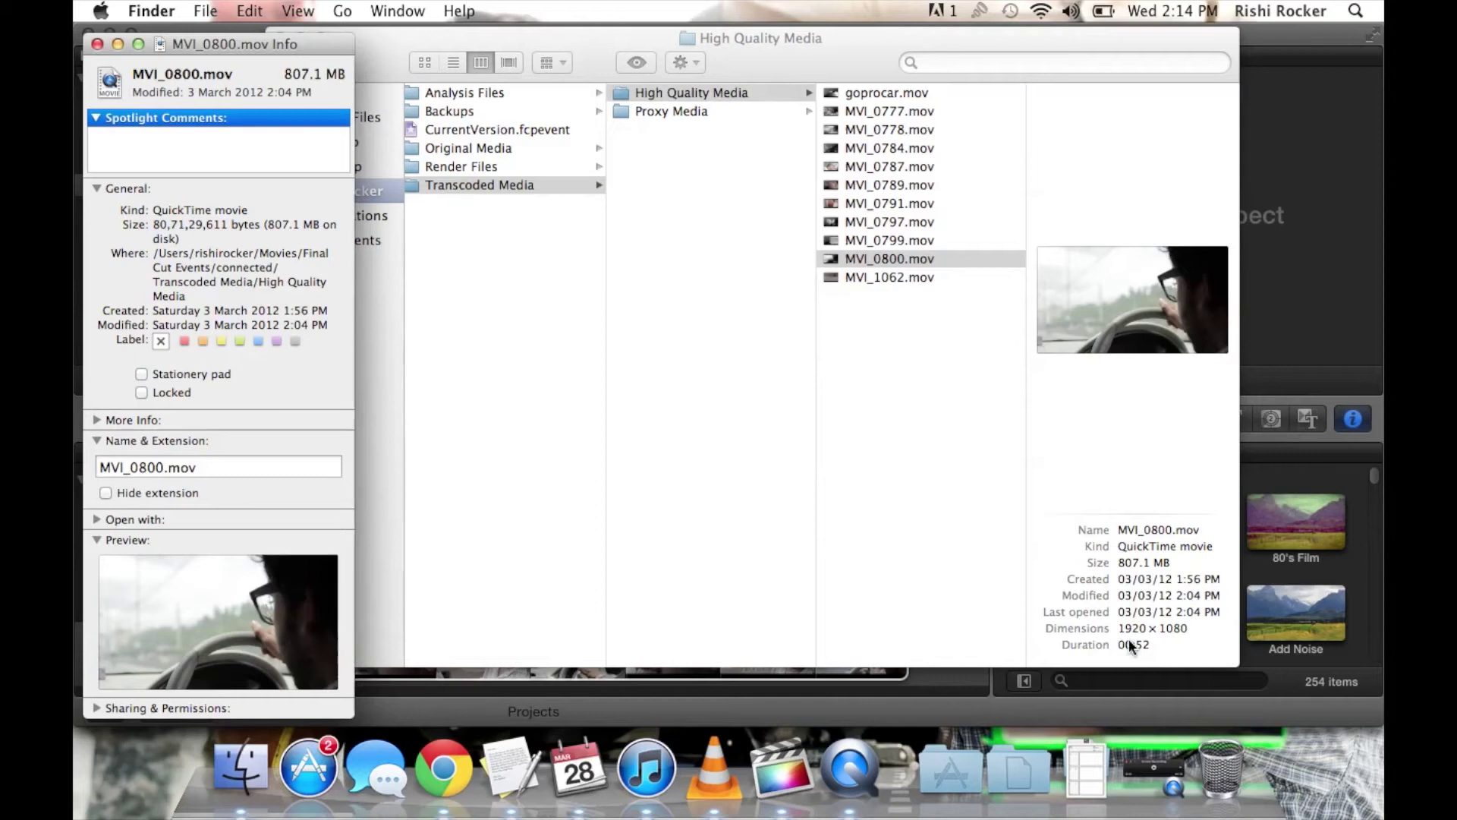
pyautogui.click(97, 44)
# Browse the Proxy Media folder and check the size and dimensions of MVI_0849, MVI_0862, MVI_0865, MVI_0871 and MVI_0873.
pyautogui.click(668, 114)
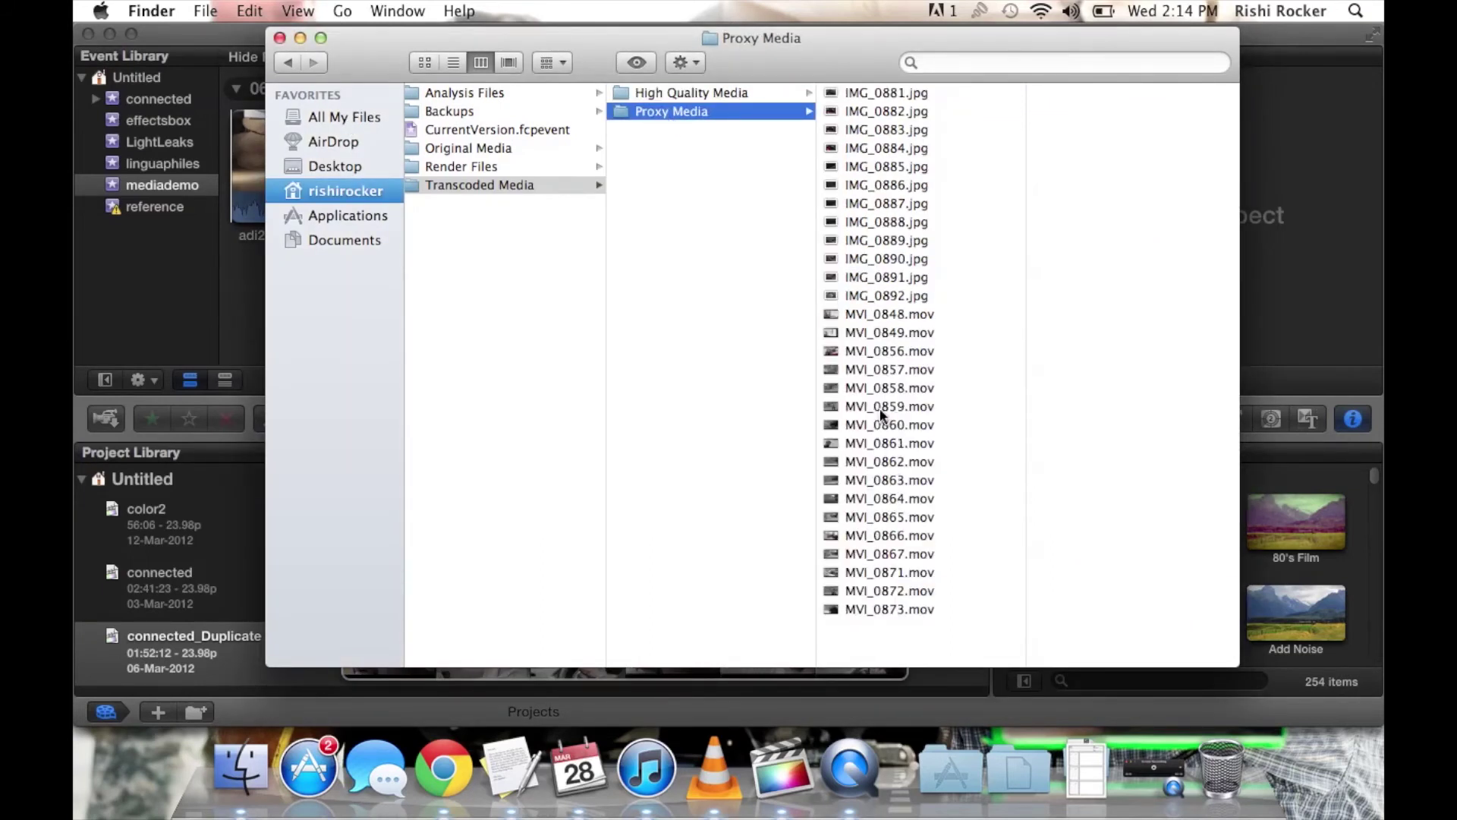
pyautogui.click(879, 335)
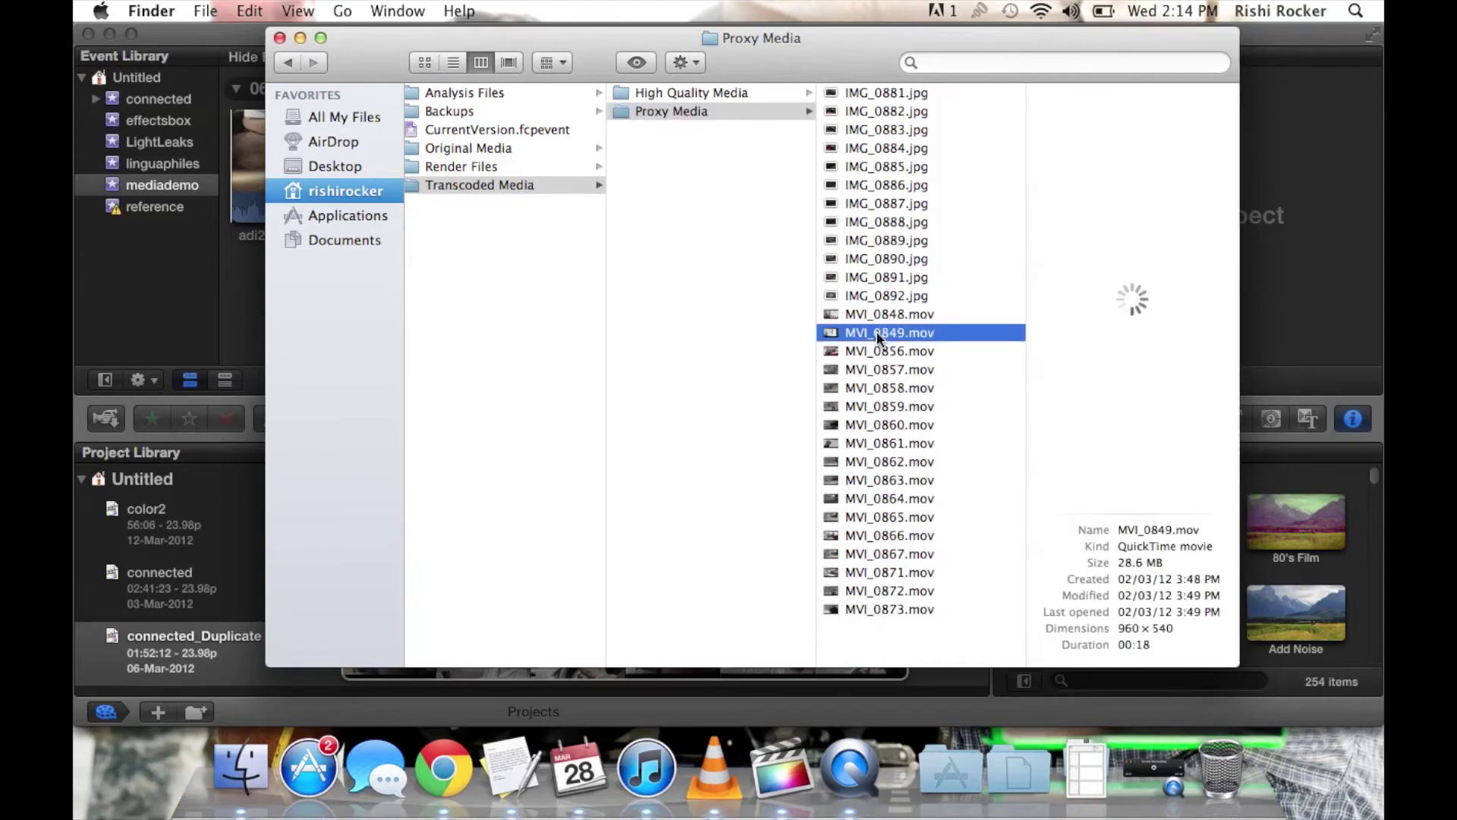
pyautogui.click(886, 463)
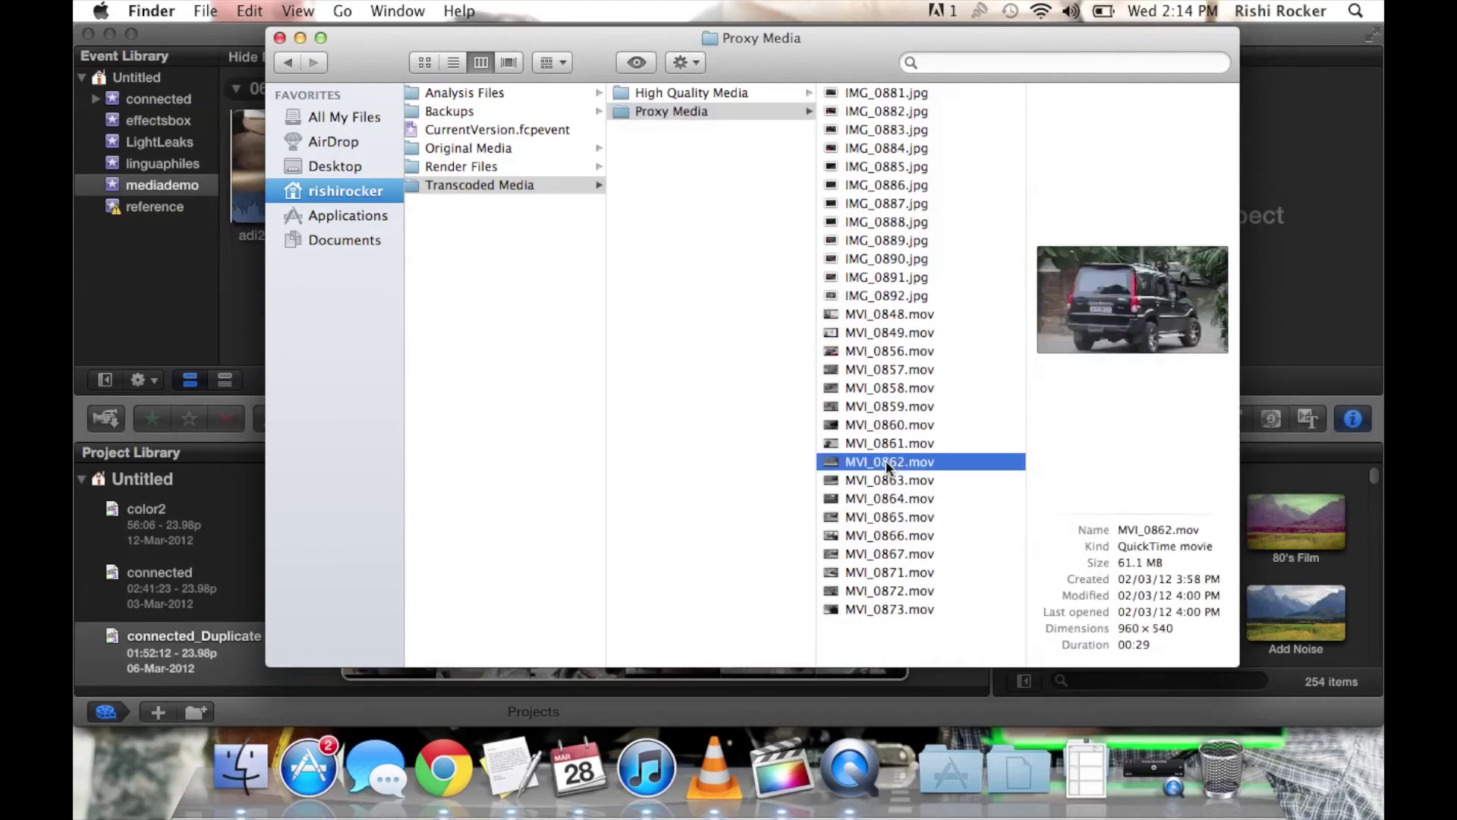
pyautogui.click(893, 516)
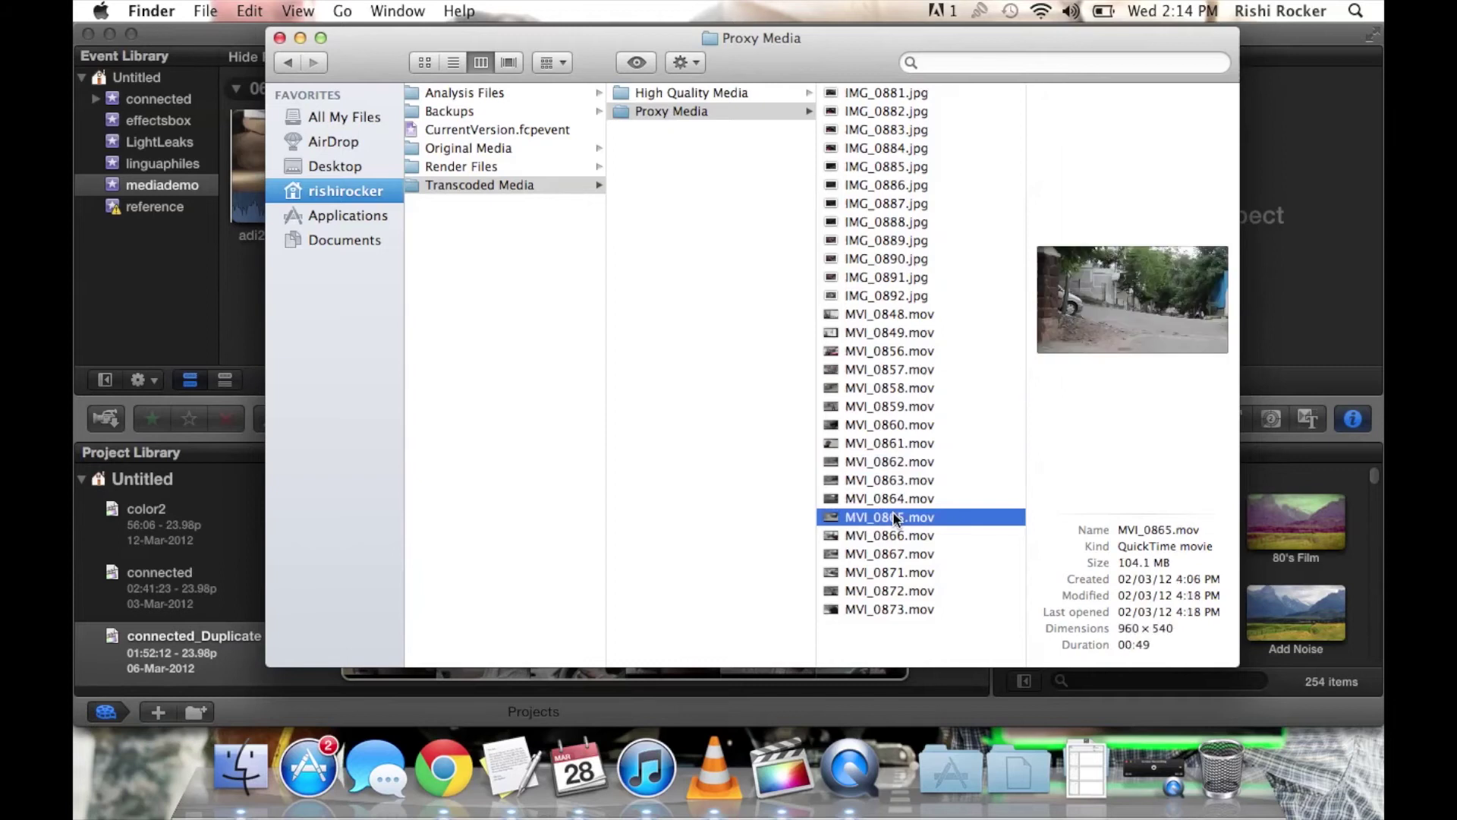
pyautogui.click(897, 571)
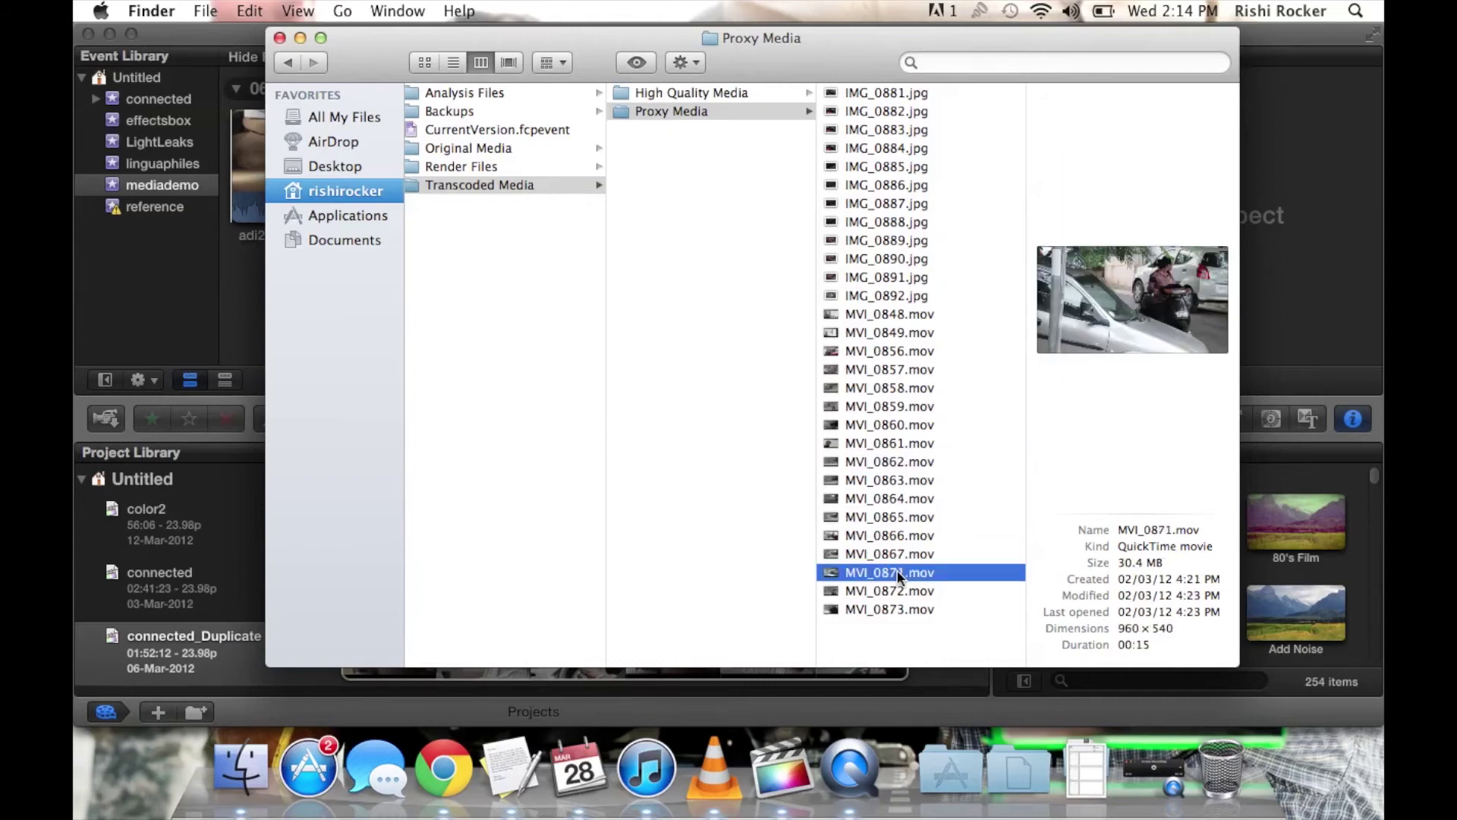
pyautogui.click(899, 609)
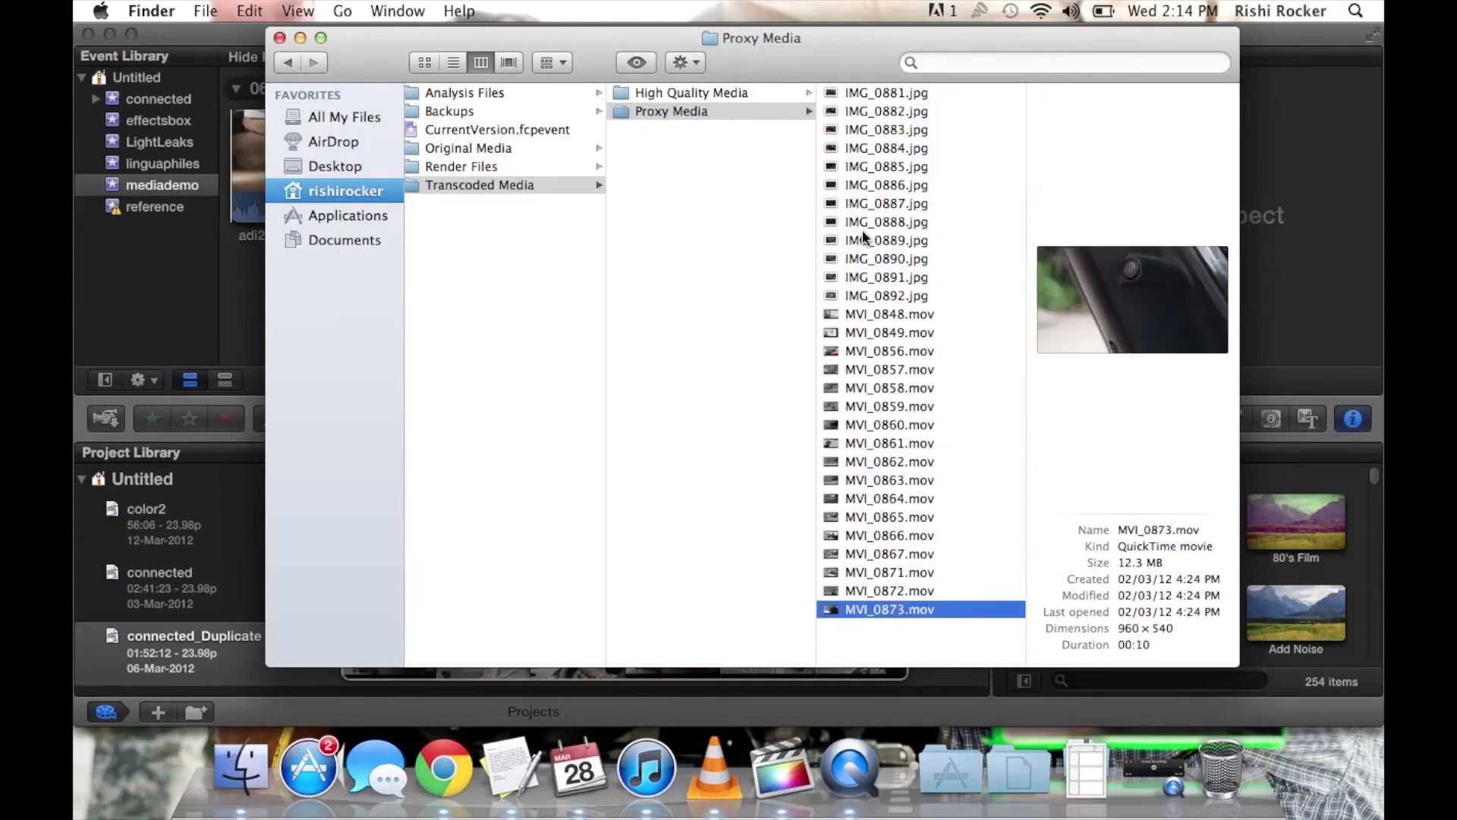
# Examine the file information of the proxy clip MVI_0848.mov and close its info window.
pyautogui.click(876, 315)
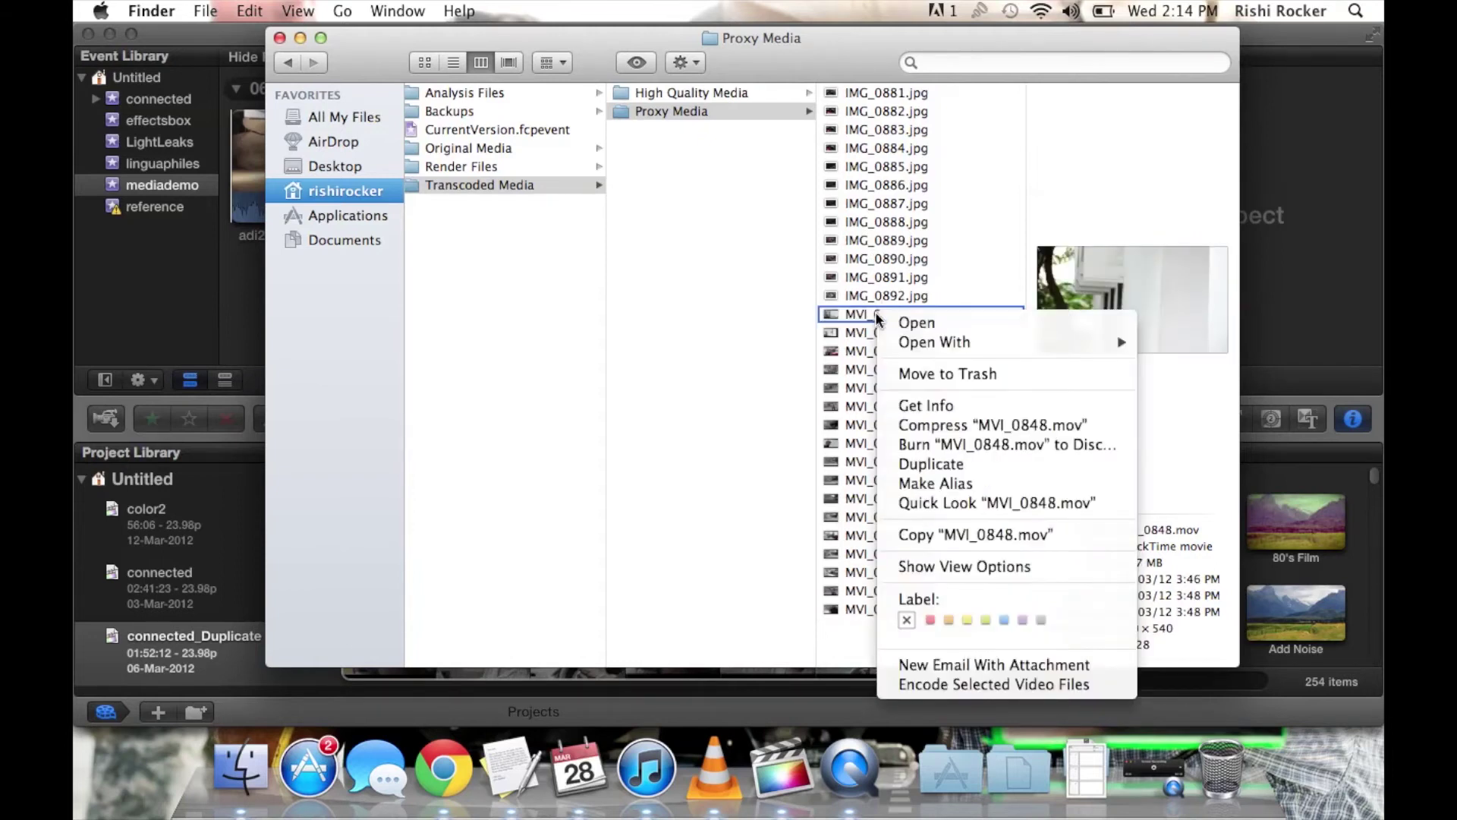
pyautogui.click(934, 405)
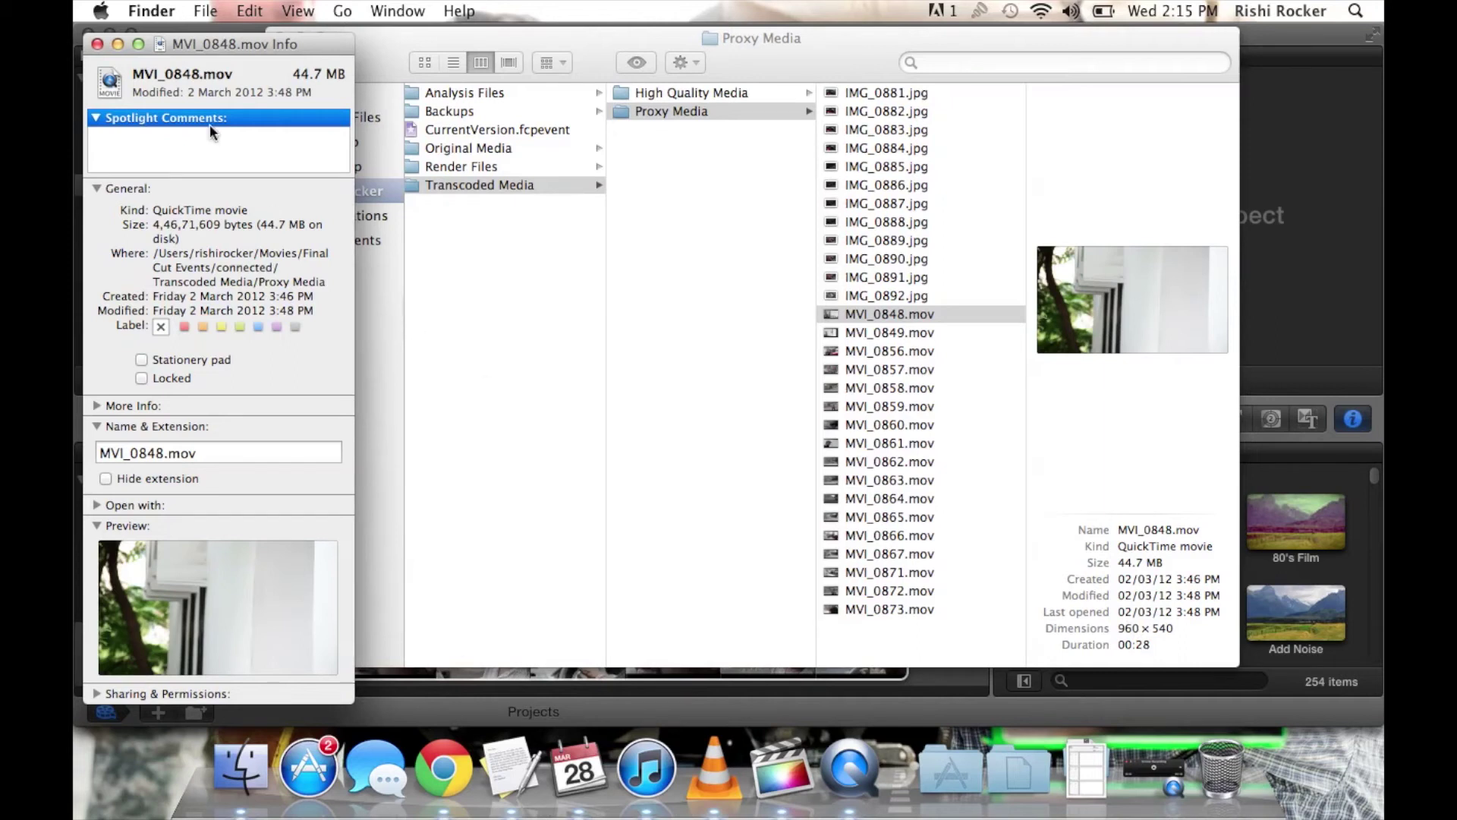
pyautogui.click(97, 45)
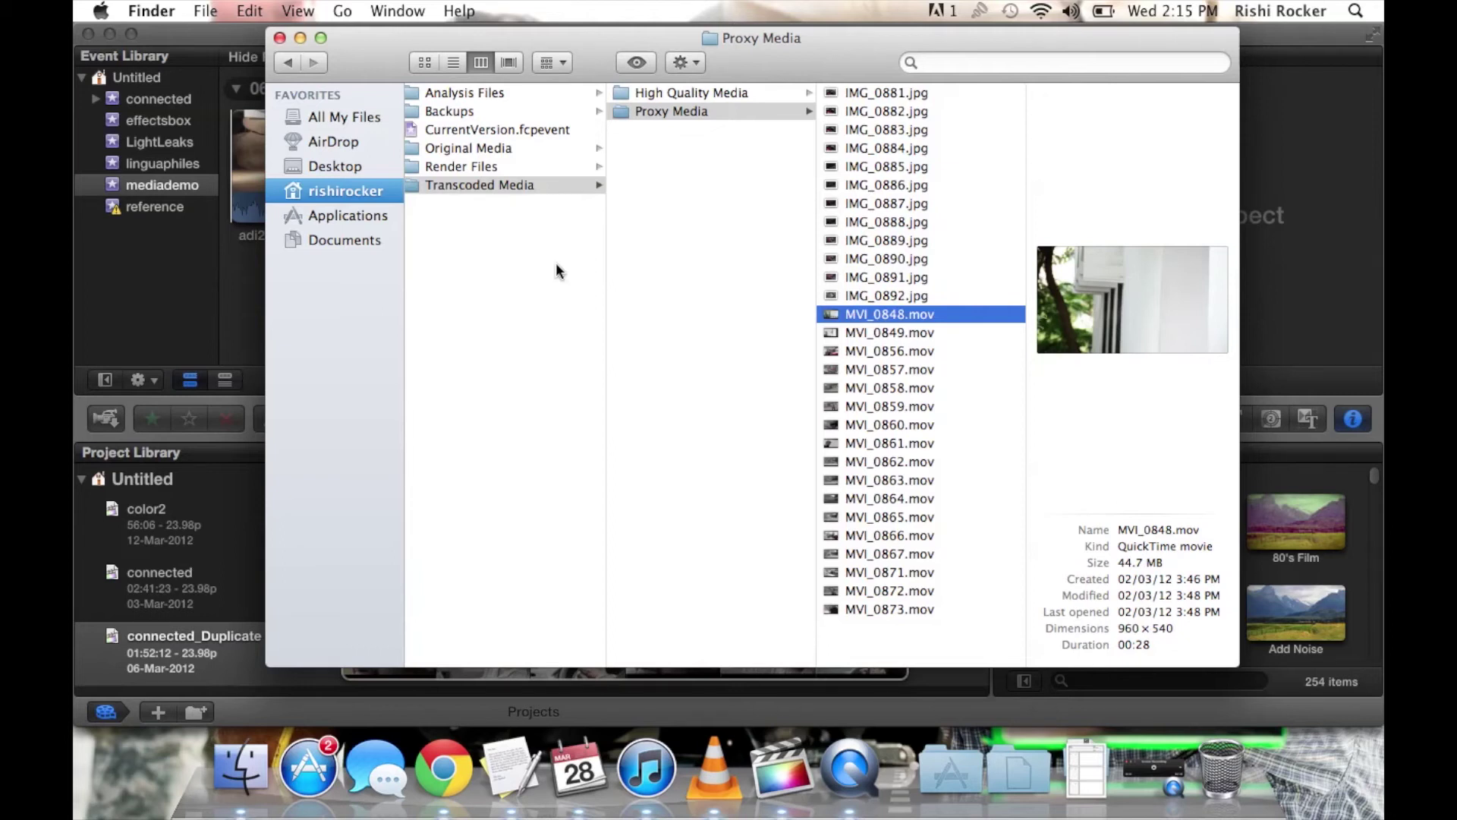
# Compare the contents of the High Quality Media and Proxy Media folders once more and close the Finder window.
pyautogui.click(705, 93)
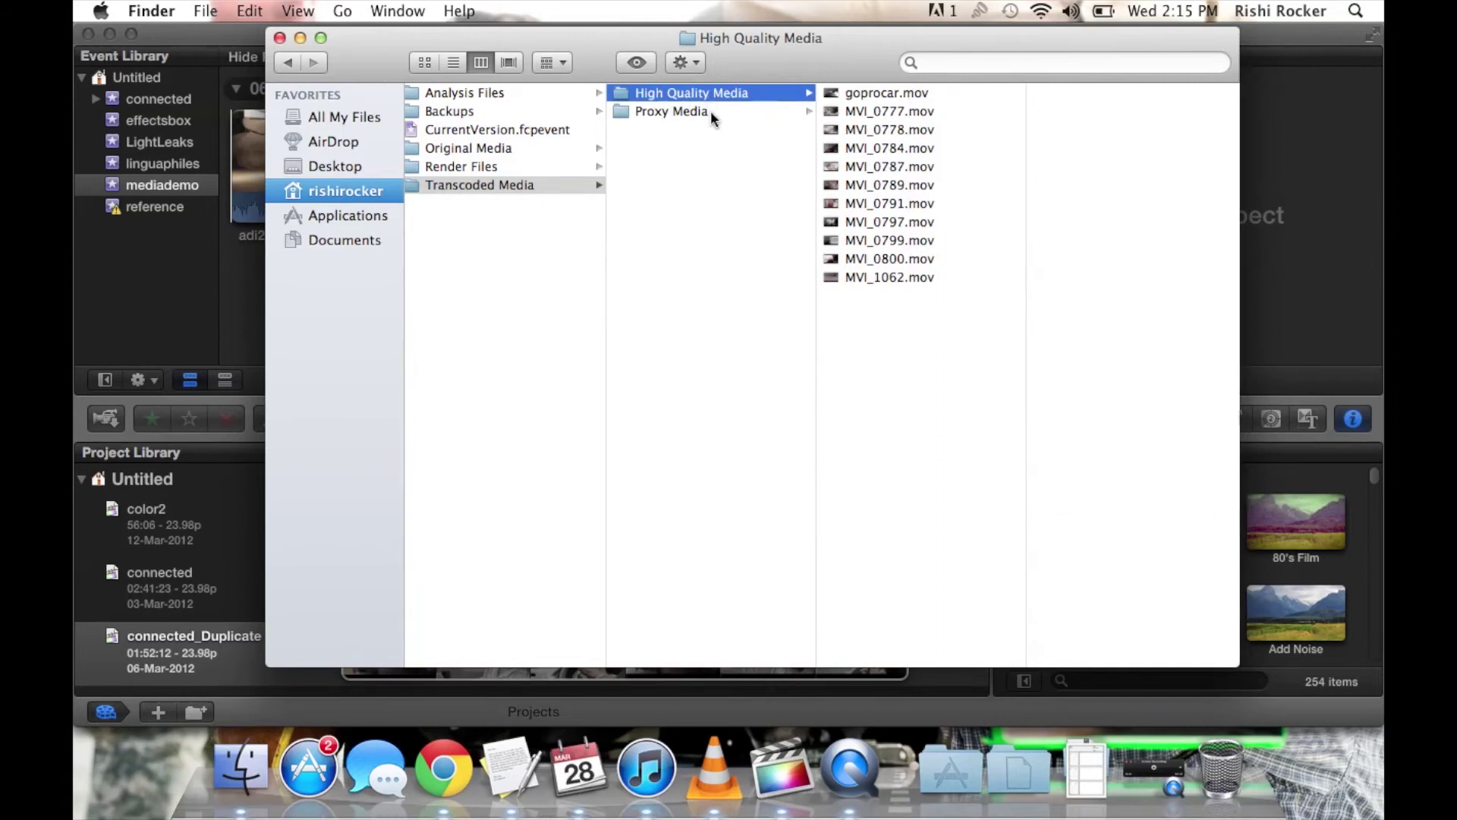
pyautogui.click(711, 110)
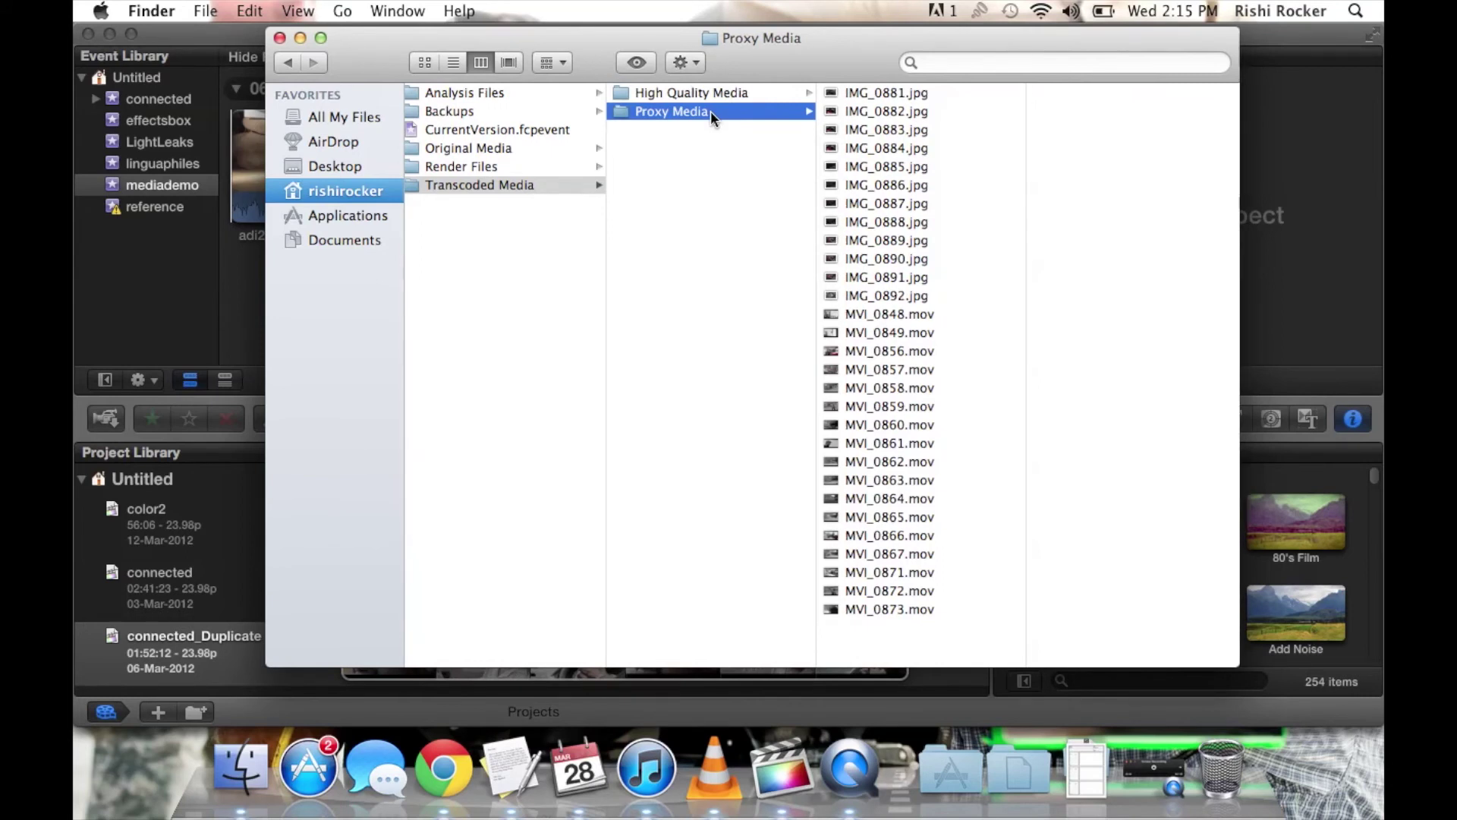
pyautogui.click(280, 38)
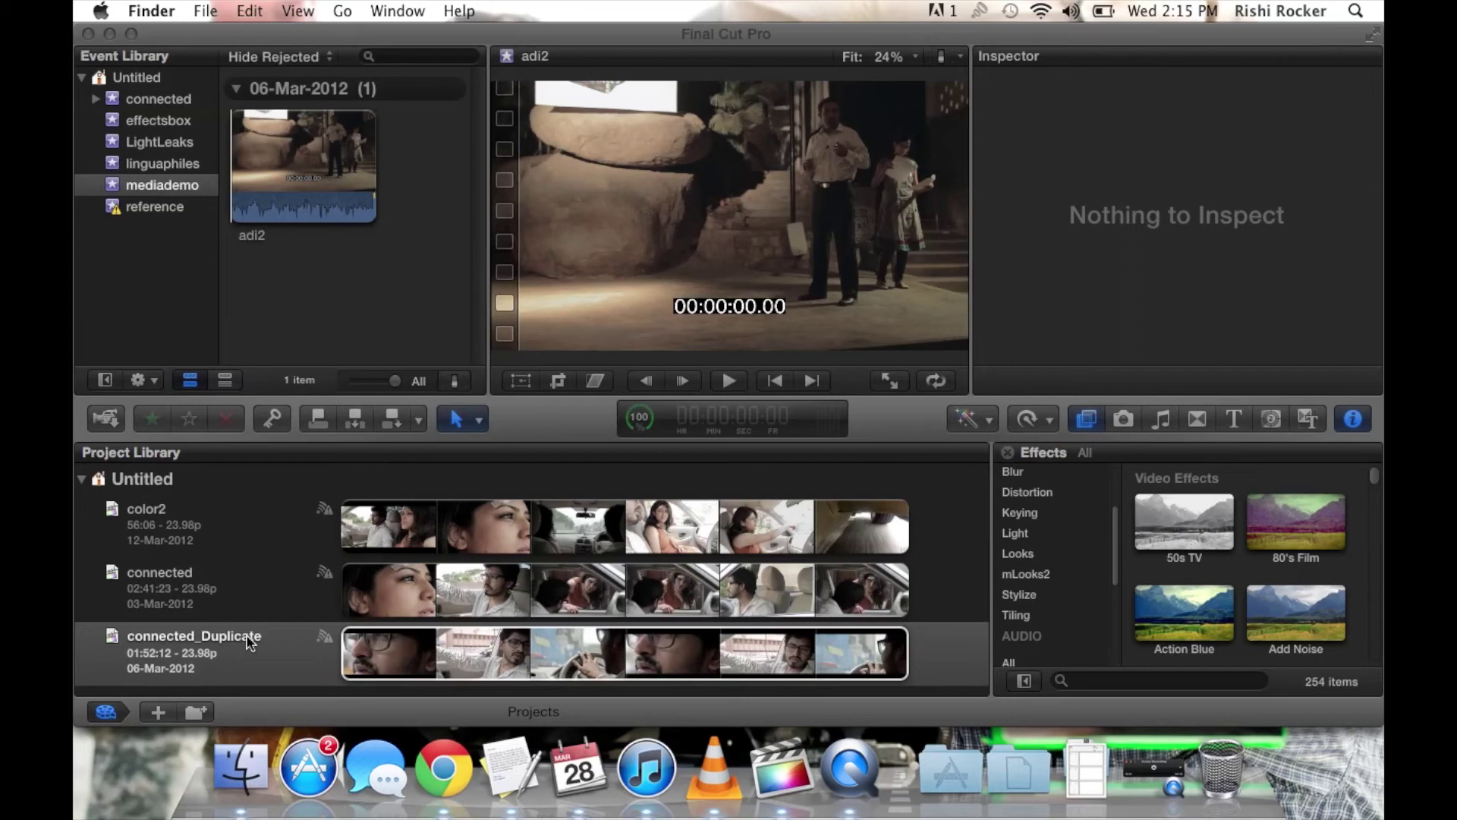
# Set the playback preference to use proxy media and check the effect on the connected_Duplicate project.
pyautogui.click(310, 186)
pyautogui.click(309, 181)
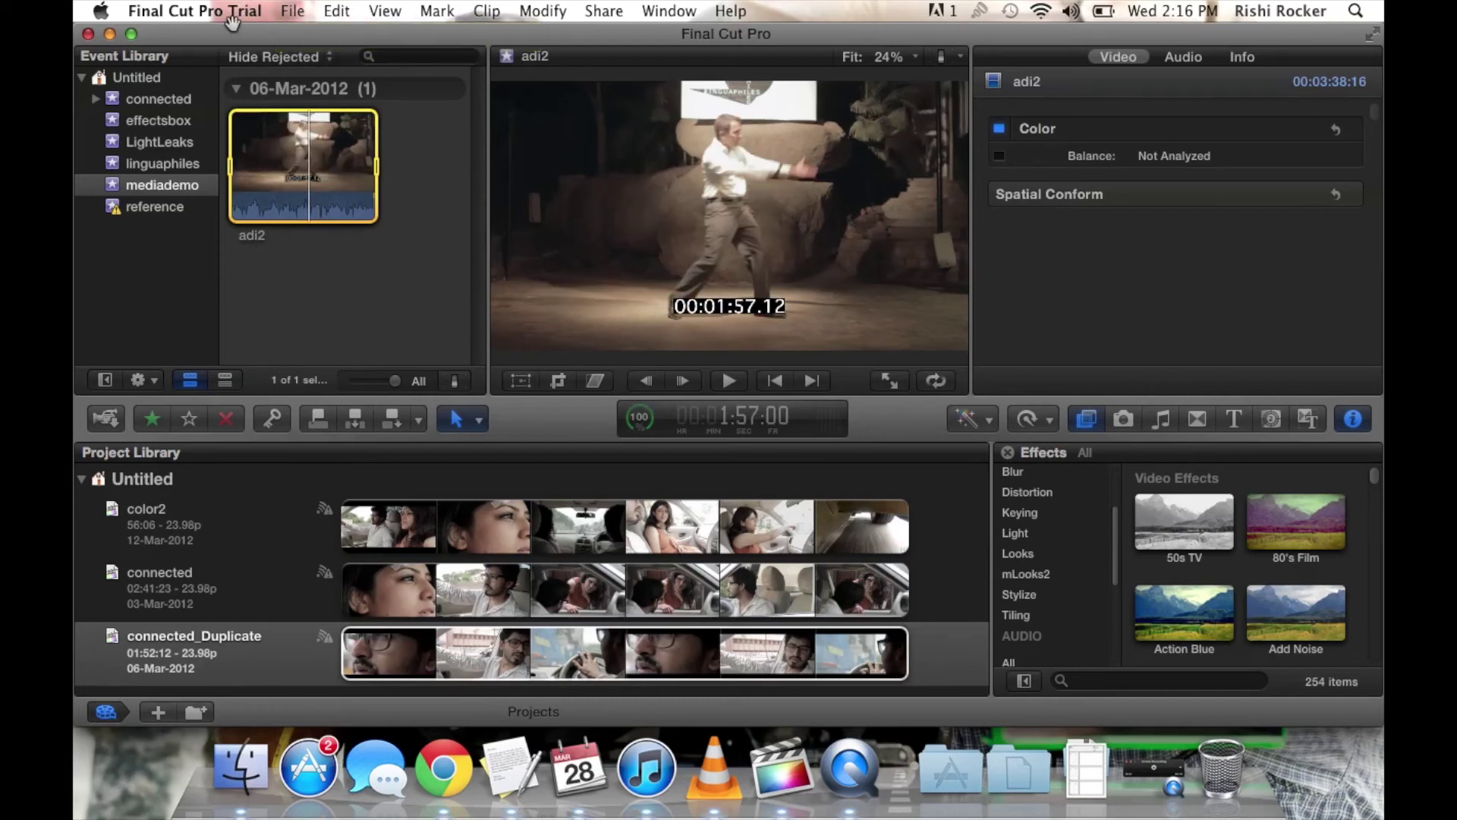
pyautogui.click(296, 12)
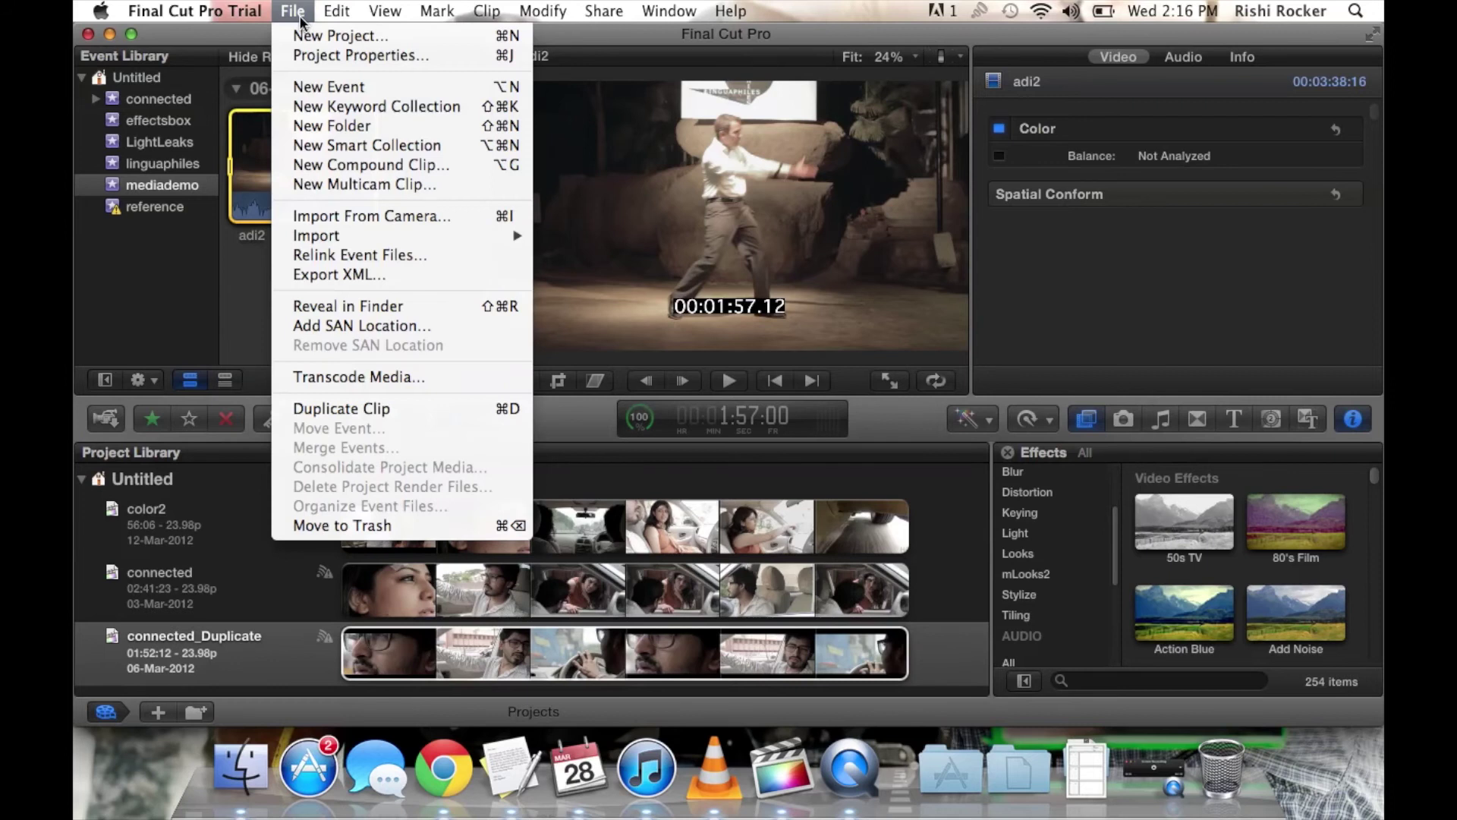
pyautogui.moveTo(195, 10)
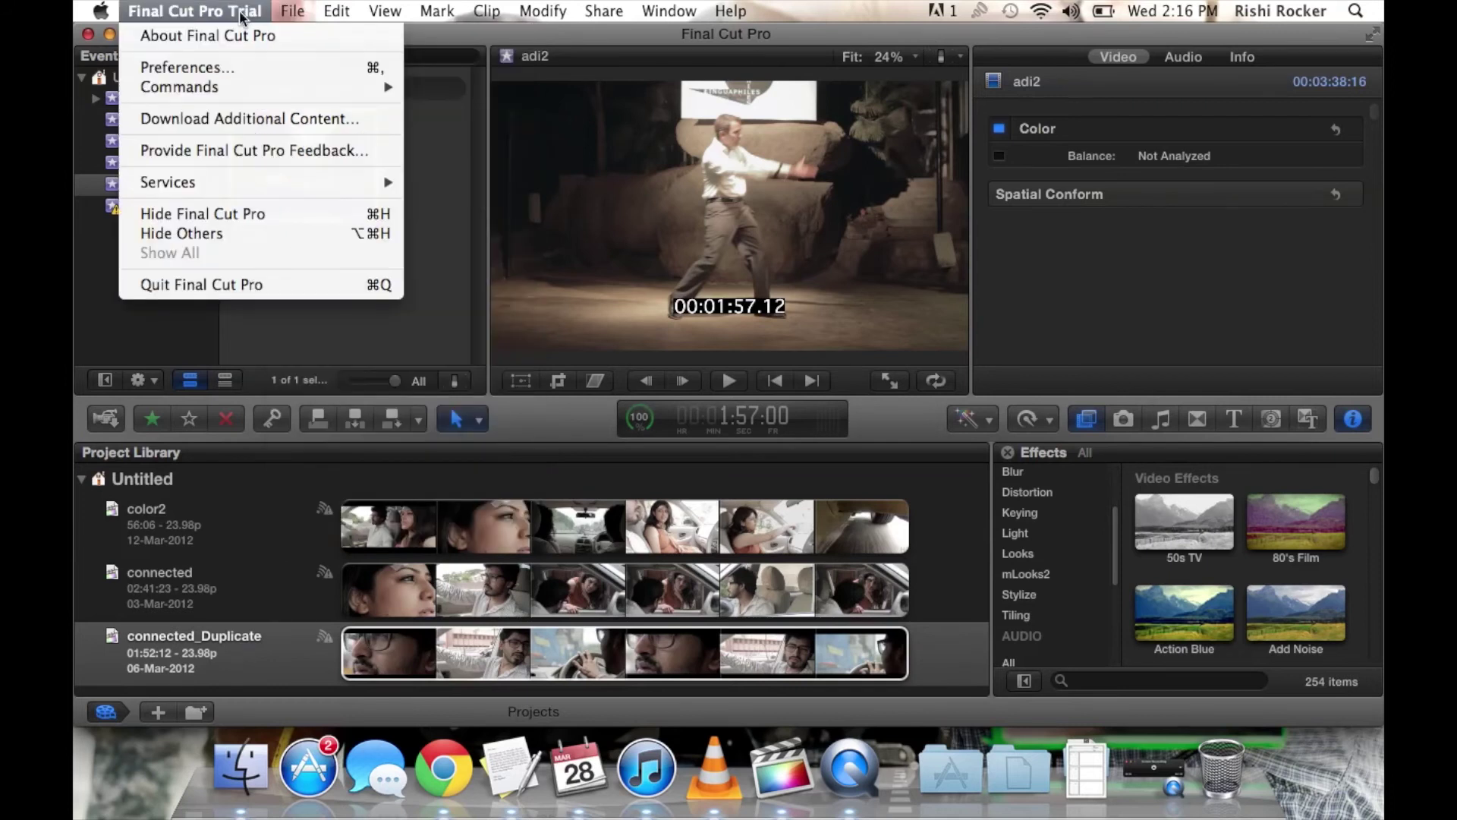
pyautogui.click(188, 68)
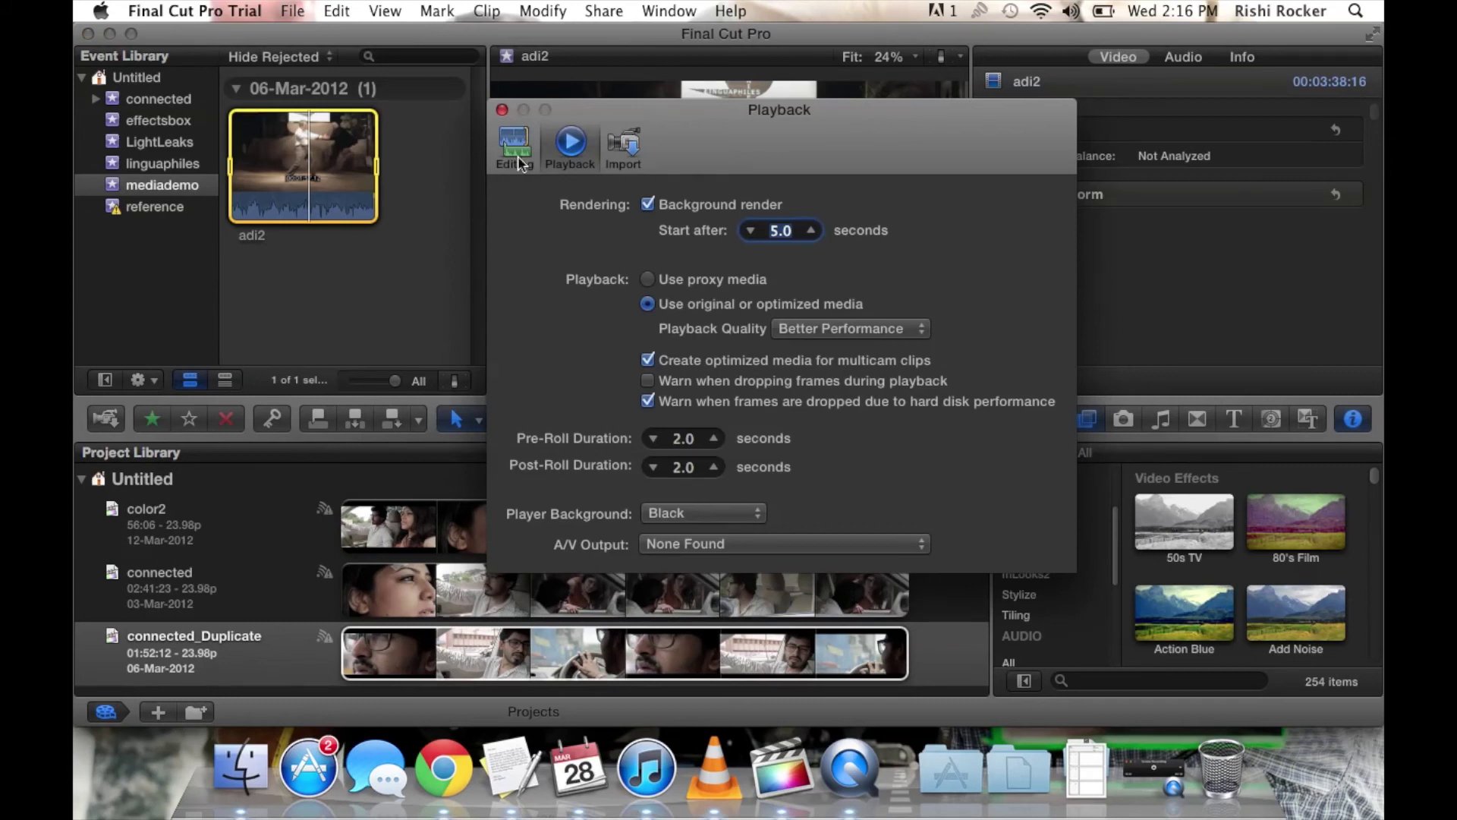
pyautogui.click(519, 163)
pyautogui.click(580, 162)
pyautogui.click(651, 280)
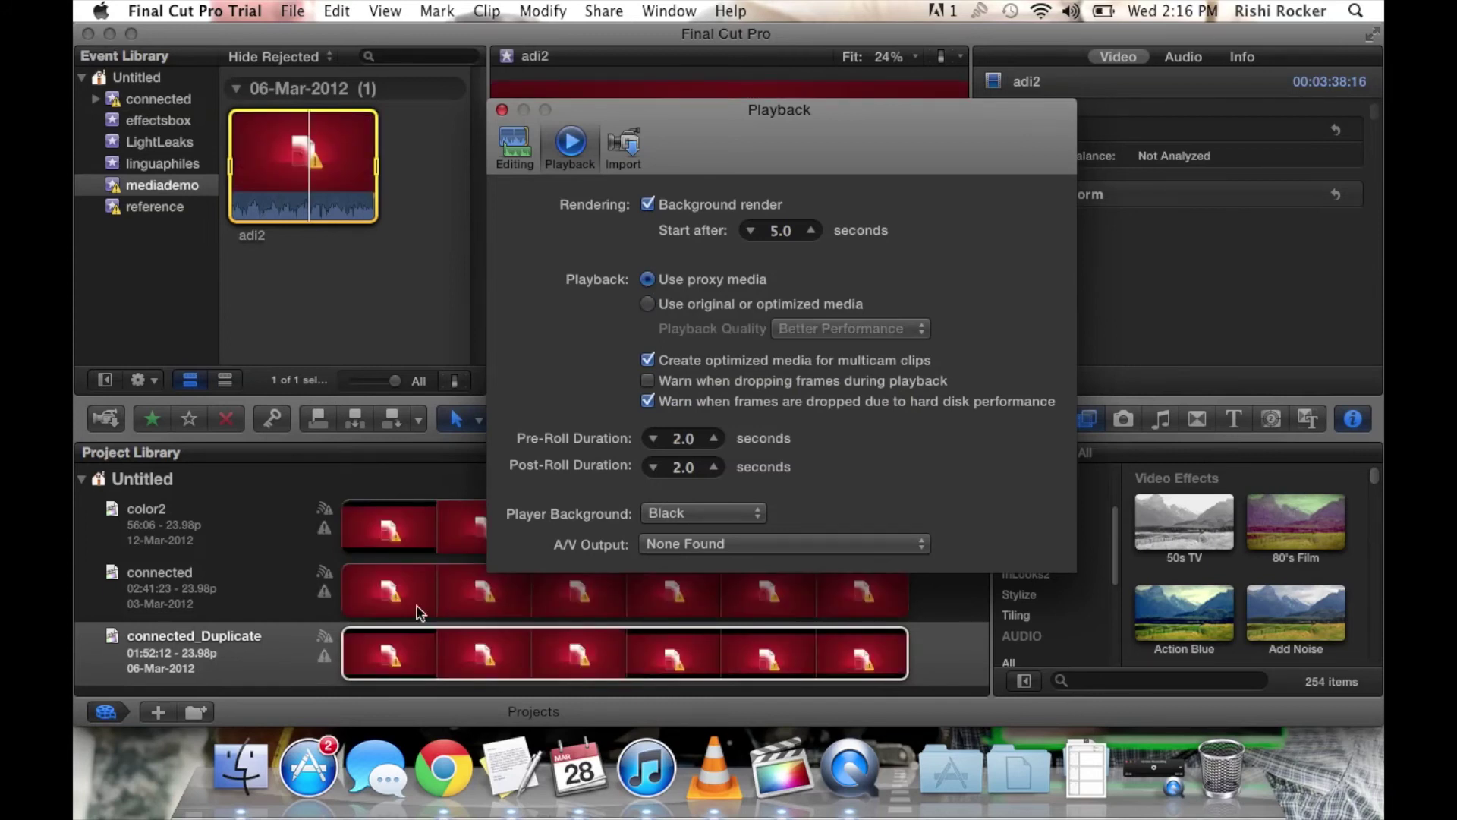
pyautogui.click(494, 658)
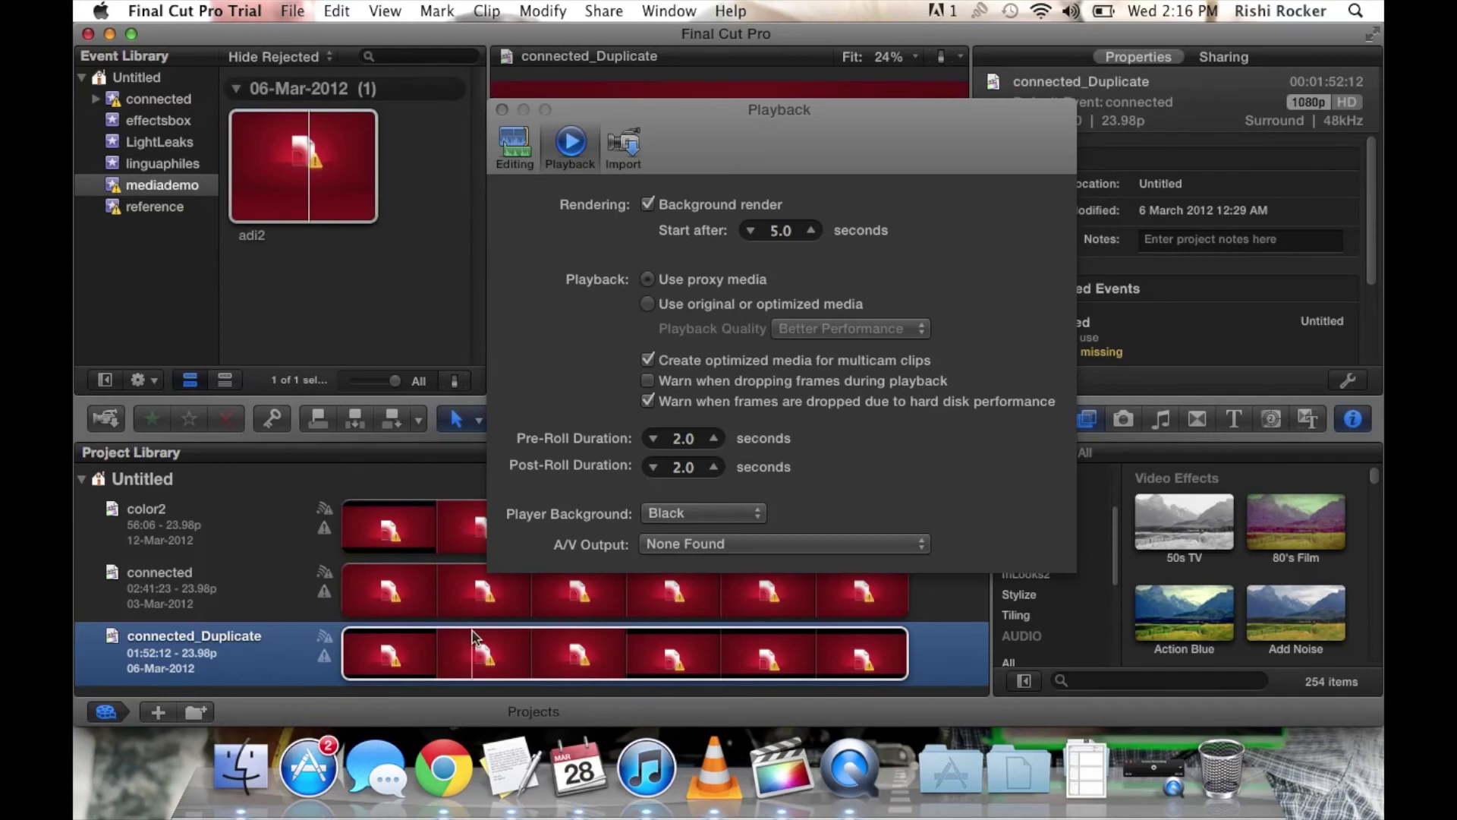
# Restore playback to original or optimized media, toggling proxy media once more for comparison, and close the preferences.
pyautogui.click(648, 305)
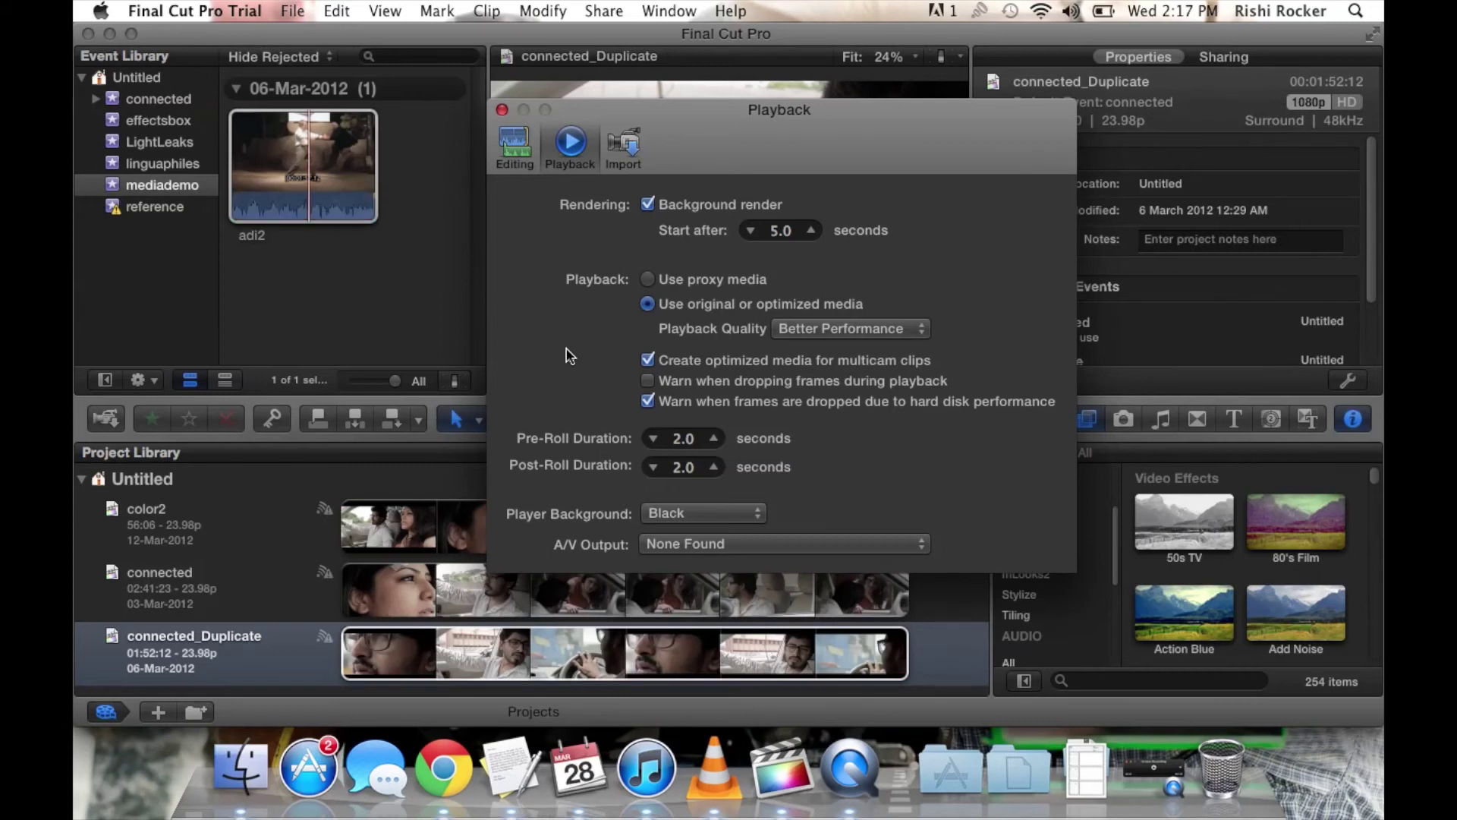
pyautogui.click(419, 642)
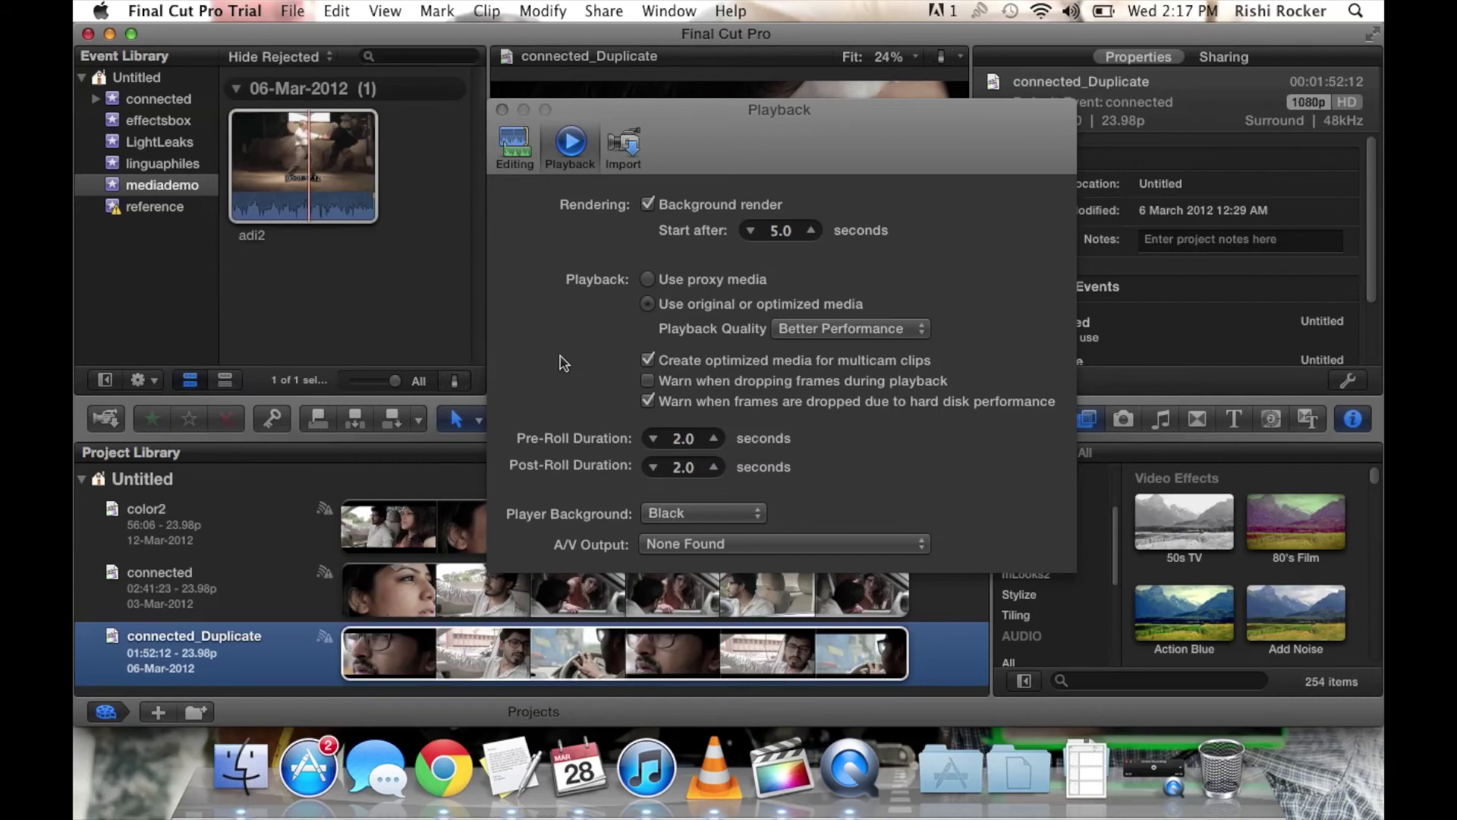
pyautogui.click(649, 280)
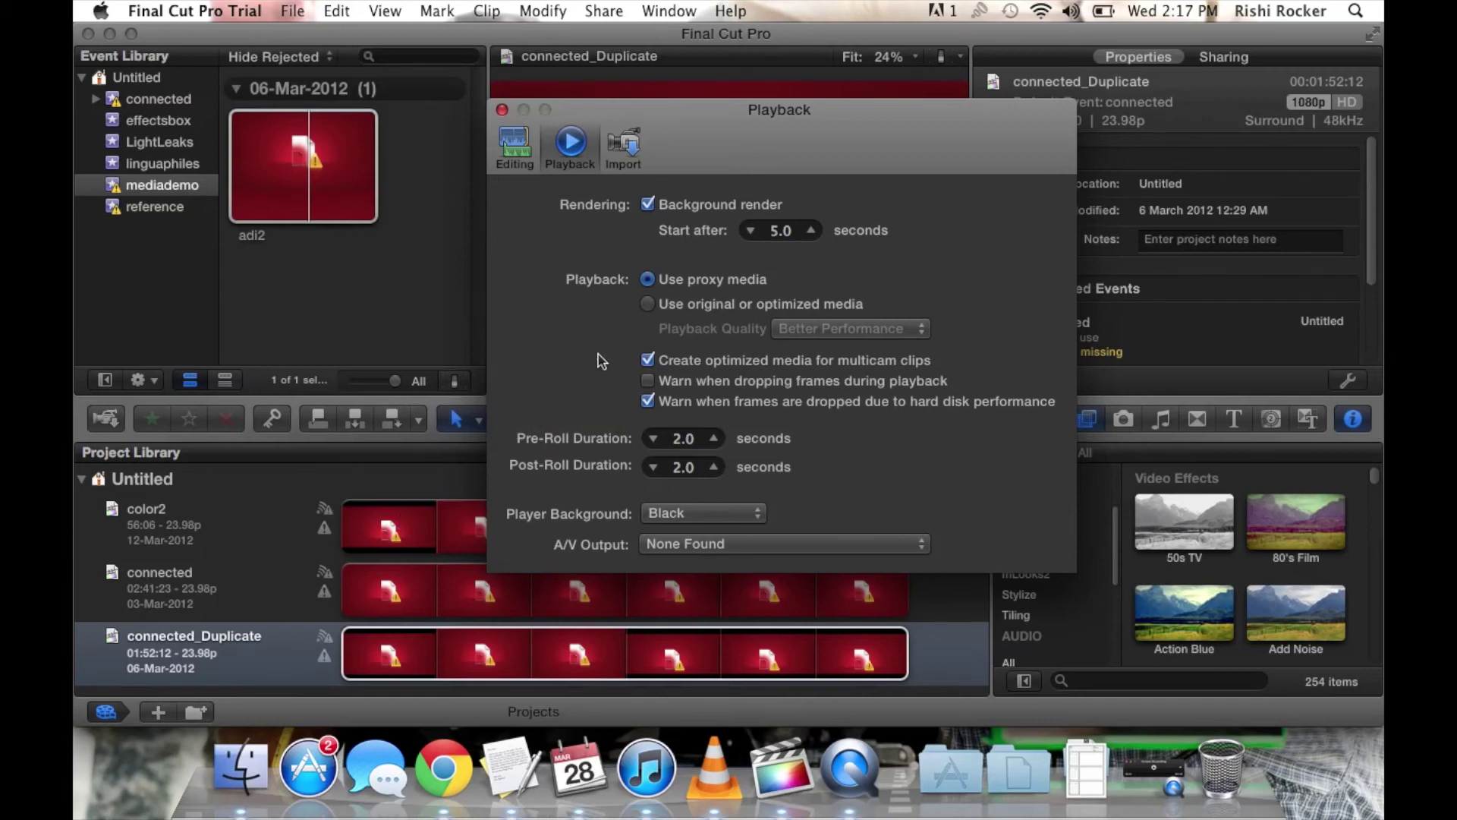
pyautogui.click(649, 305)
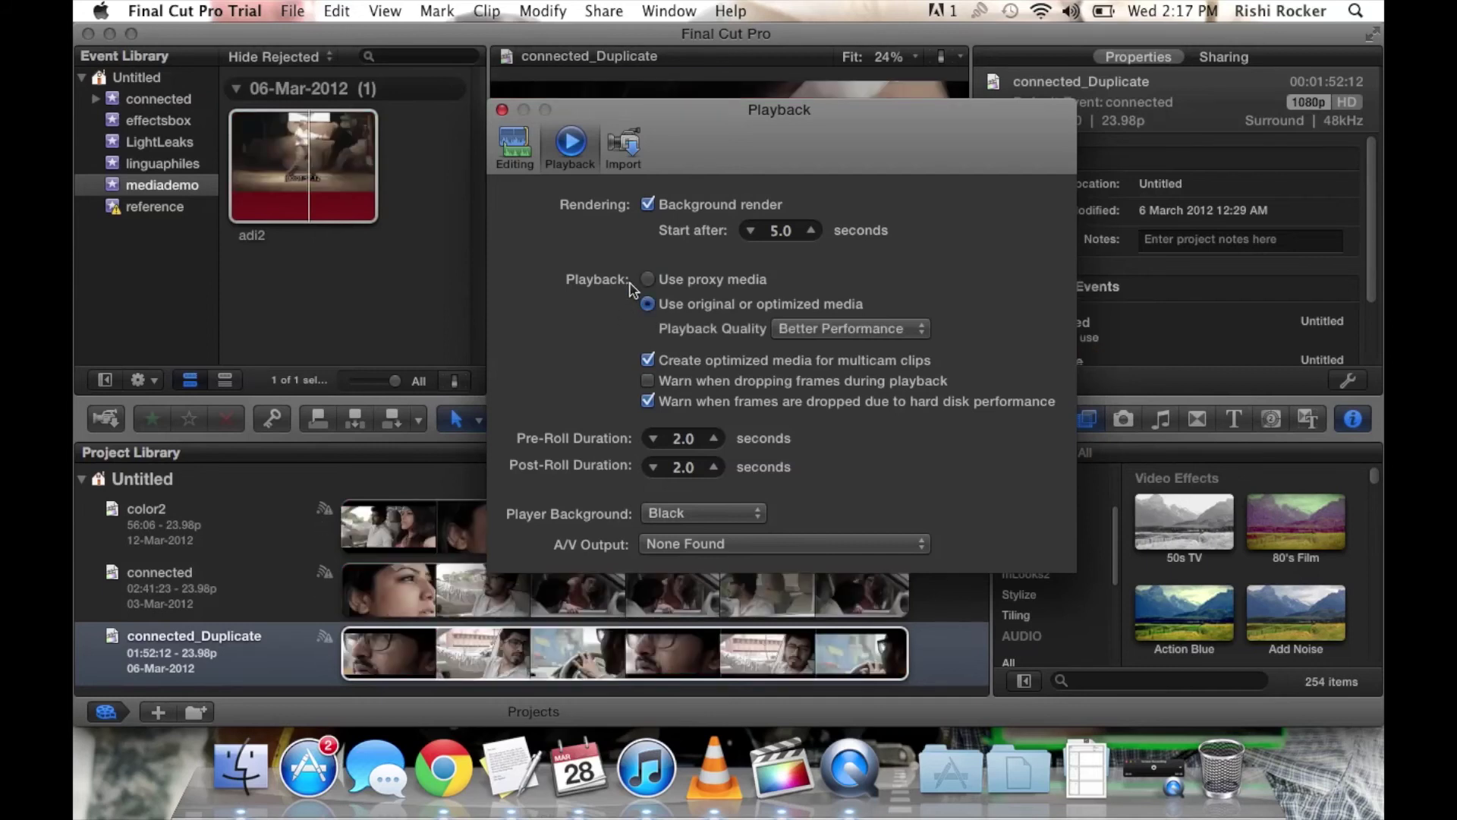
pyautogui.click(502, 110)
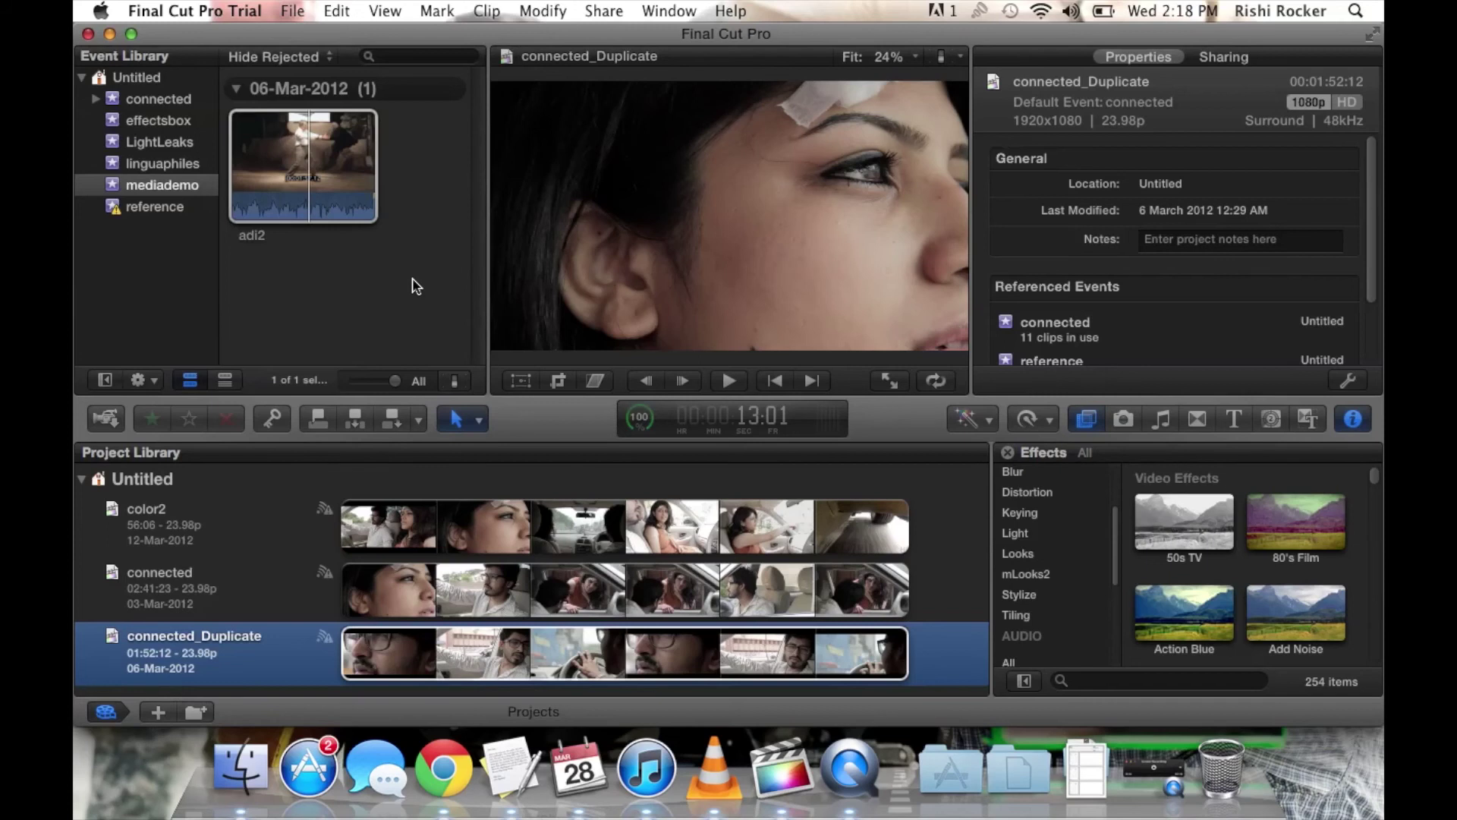
# Switch to a blank TextEdit document, set its font to Noteworthy Bold at size 36, and enlarge the window to fill most of the screen.
pyautogui.click(509, 744)
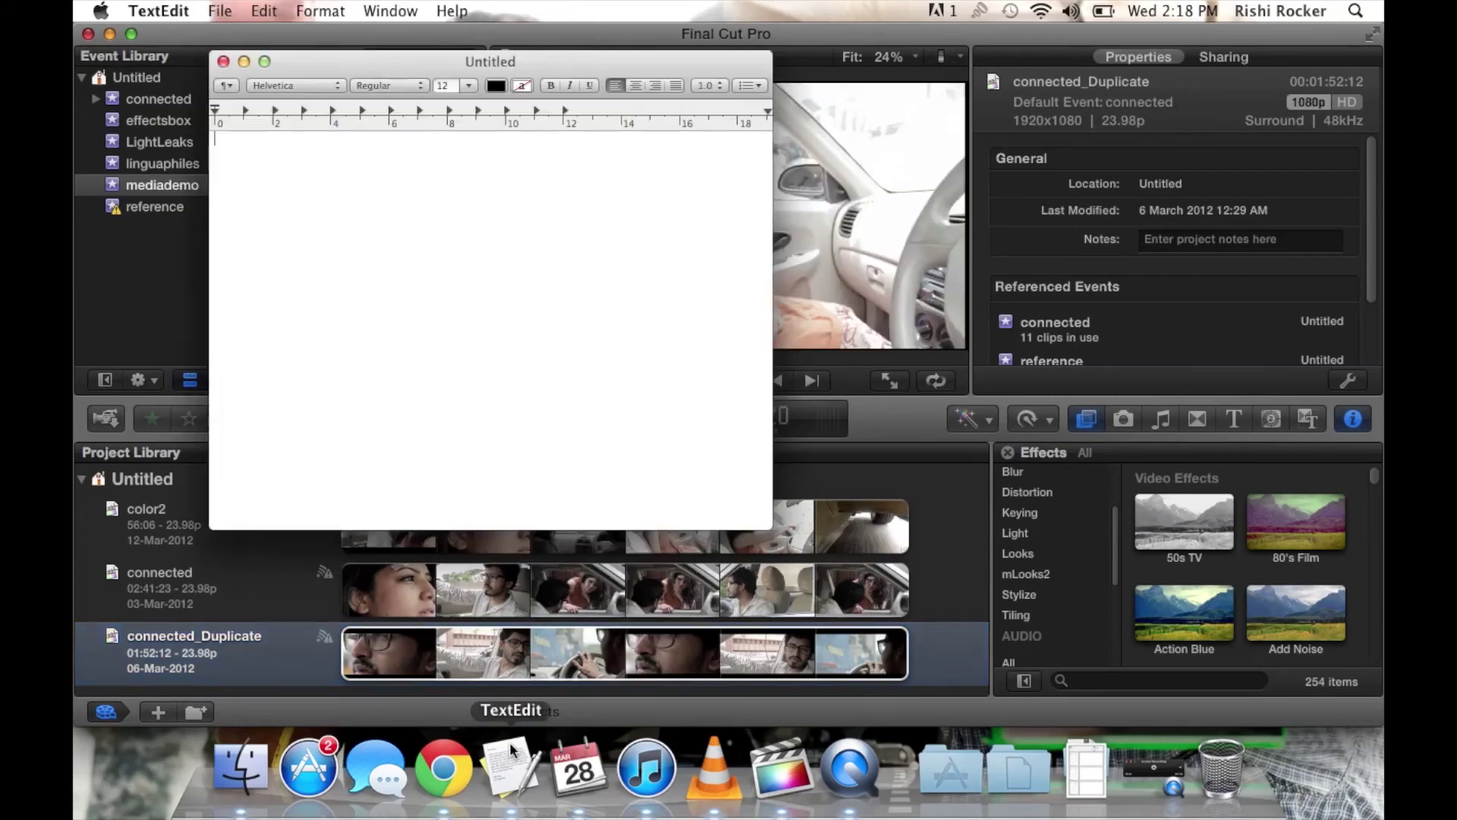
pyautogui.click(330, 85)
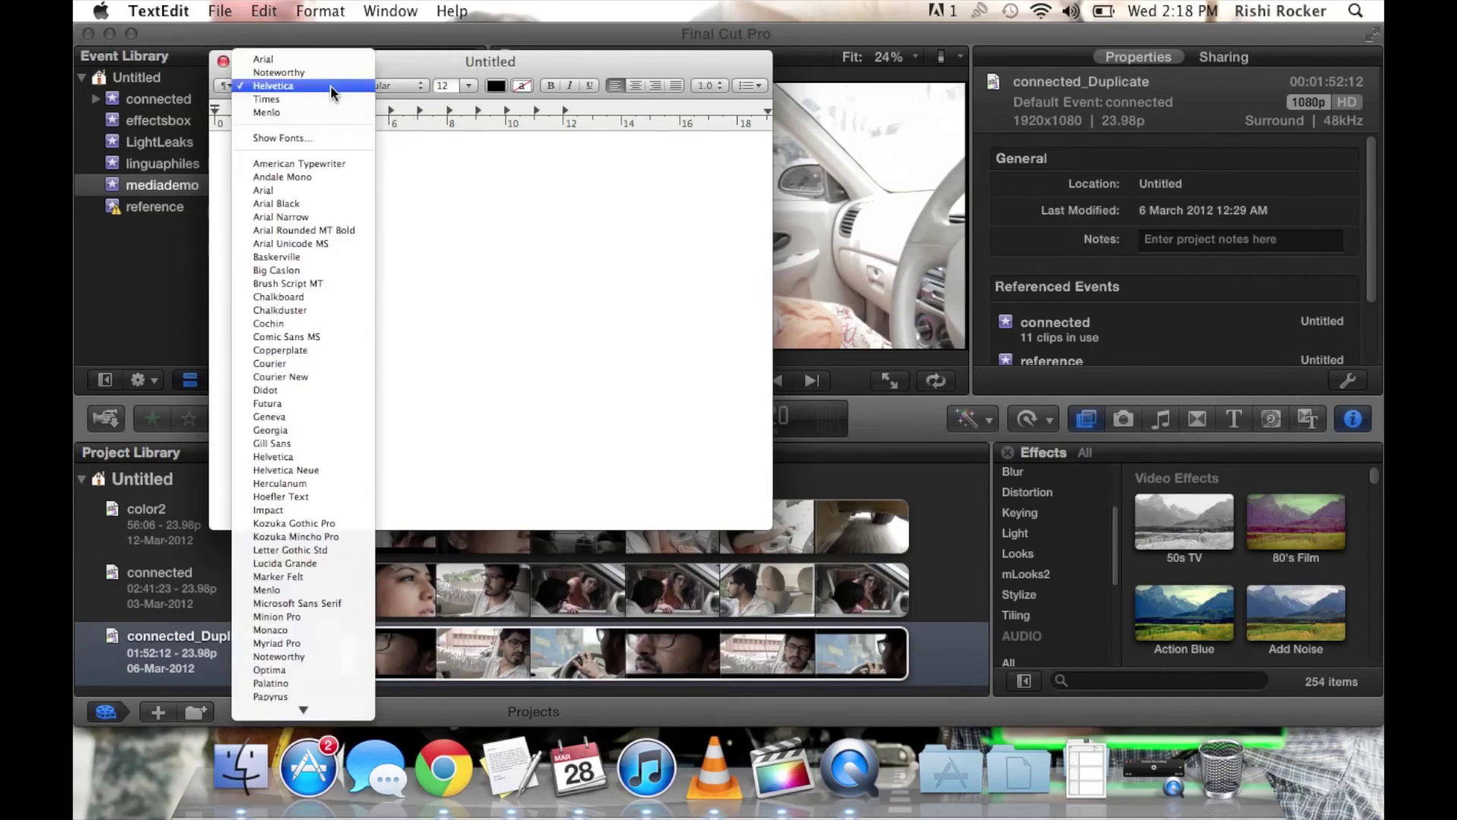
pyautogui.click(293, 72)
pyautogui.click(380, 83)
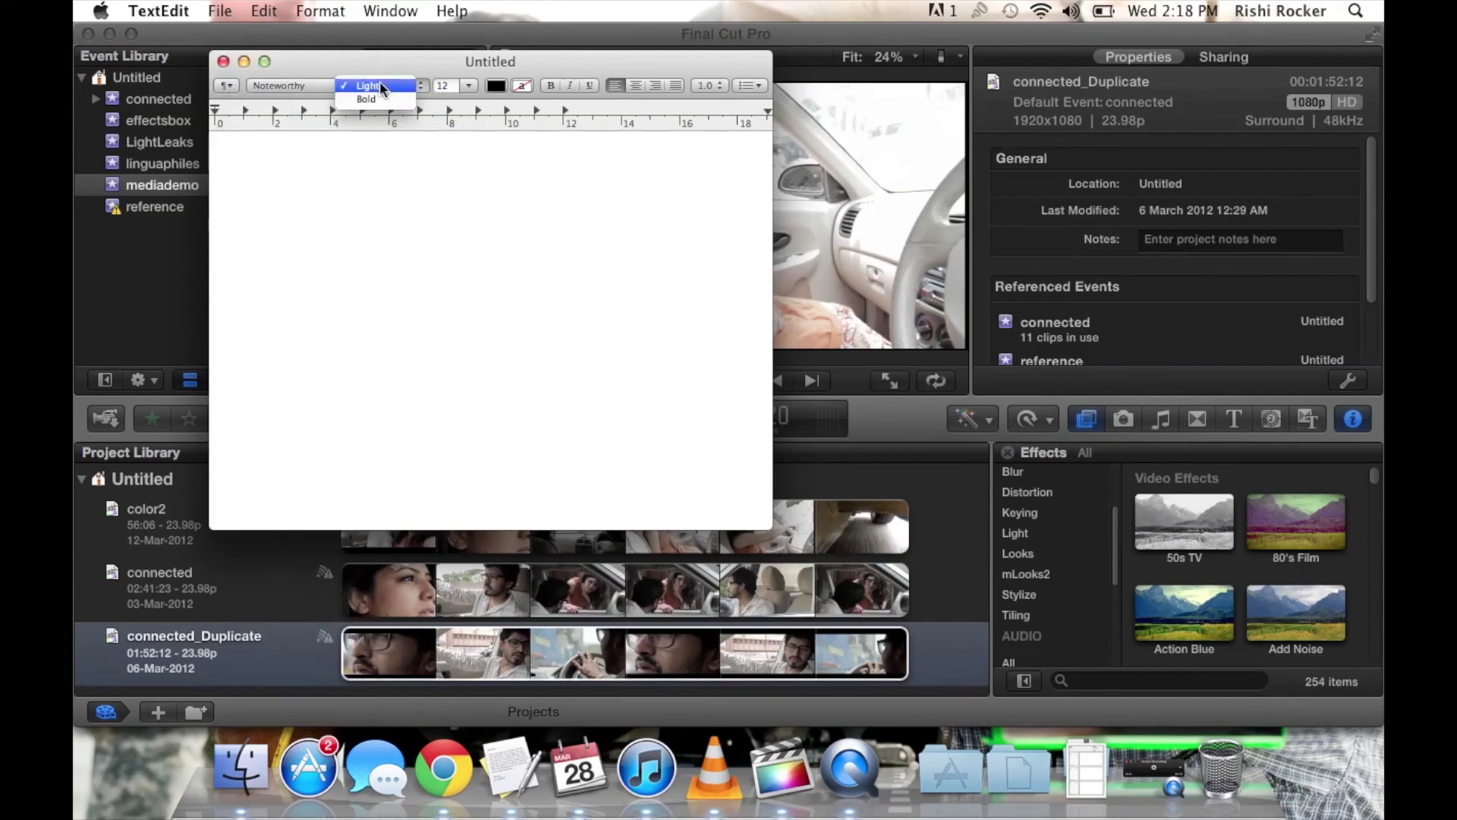
pyautogui.click(387, 99)
pyautogui.click(469, 85)
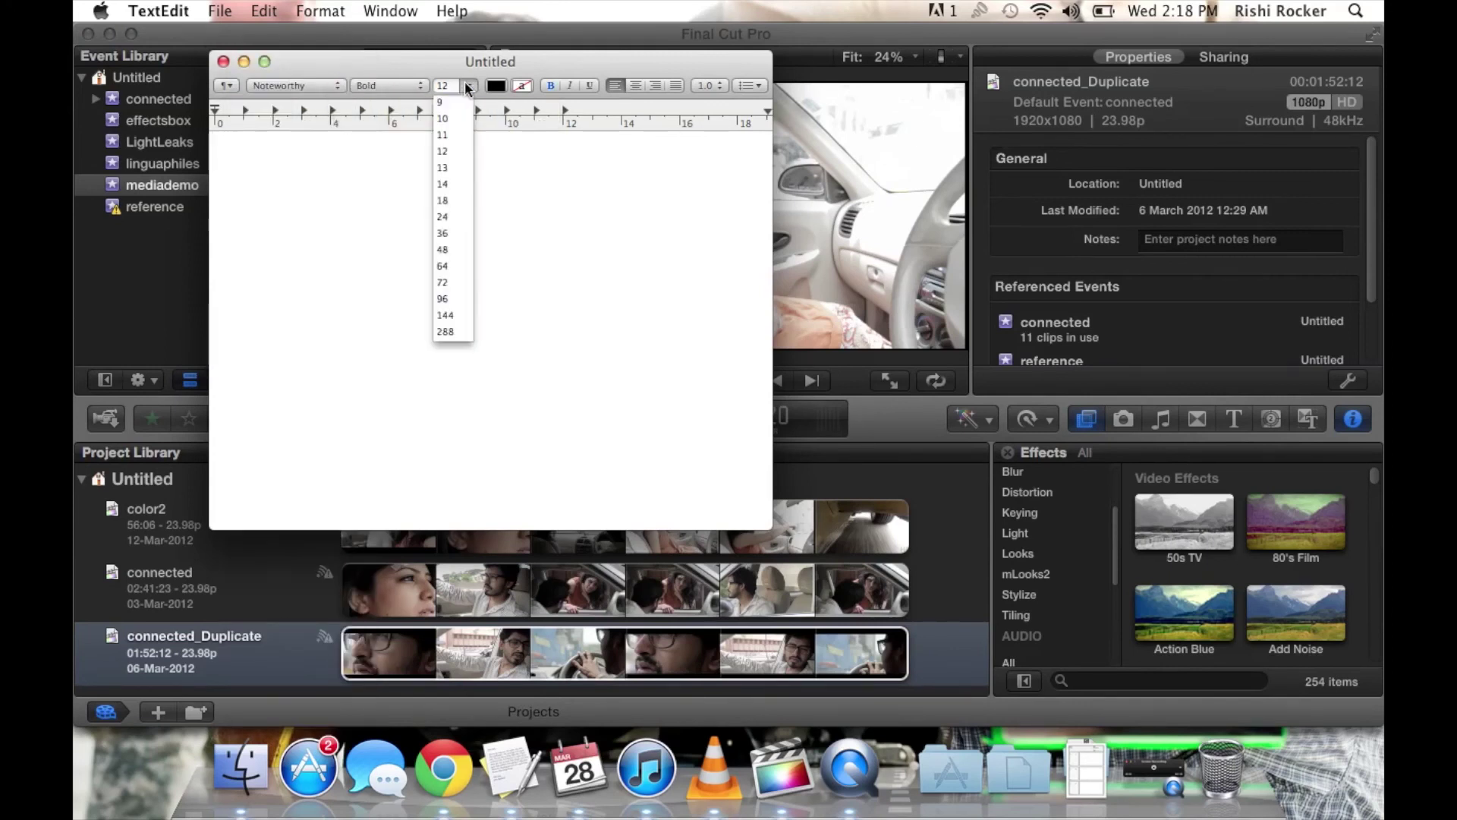
pyautogui.click(447, 233)
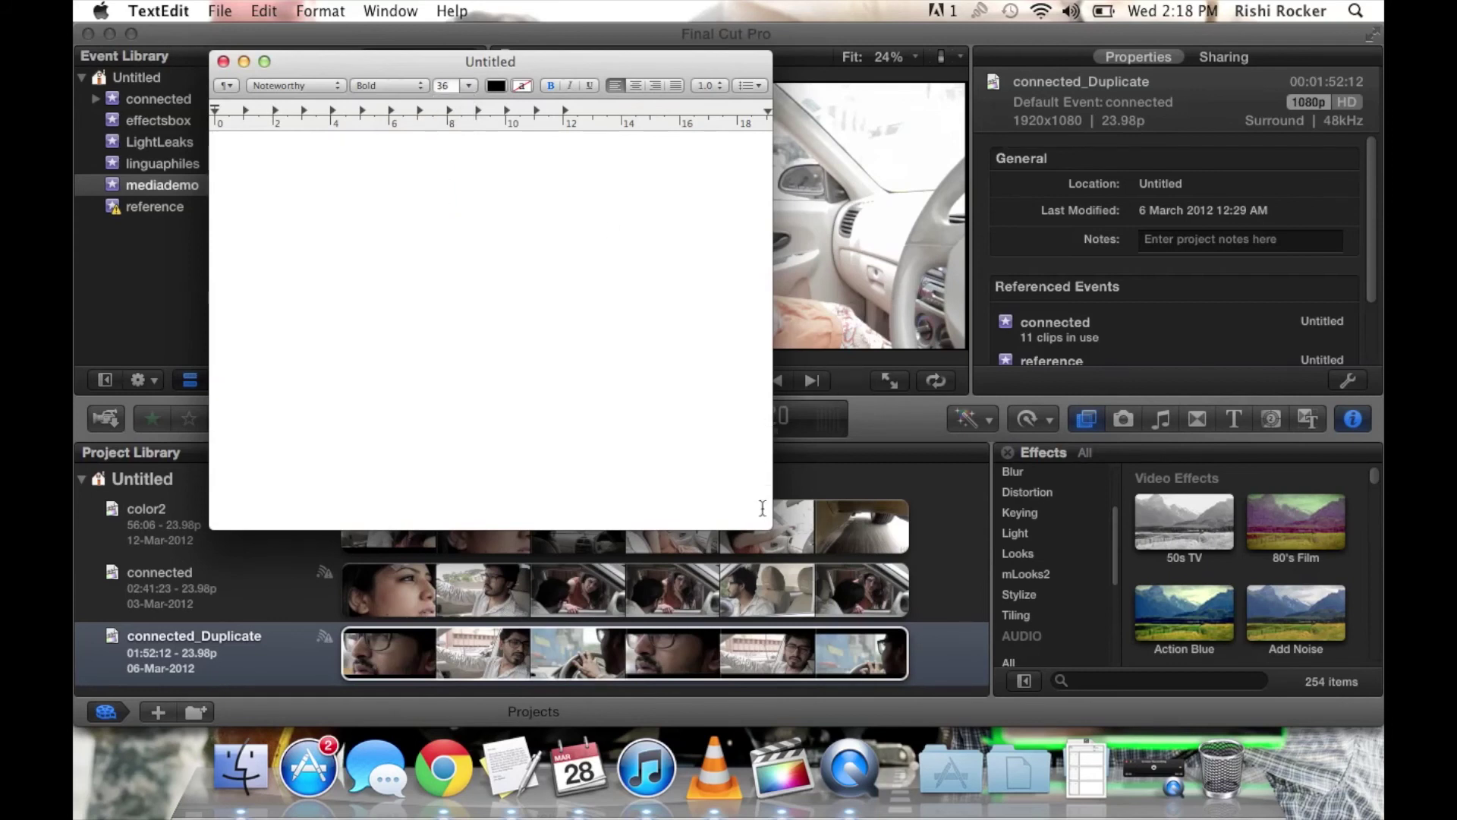
pyautogui.moveTo(768, 526); pyautogui.dragTo(1280, 790)
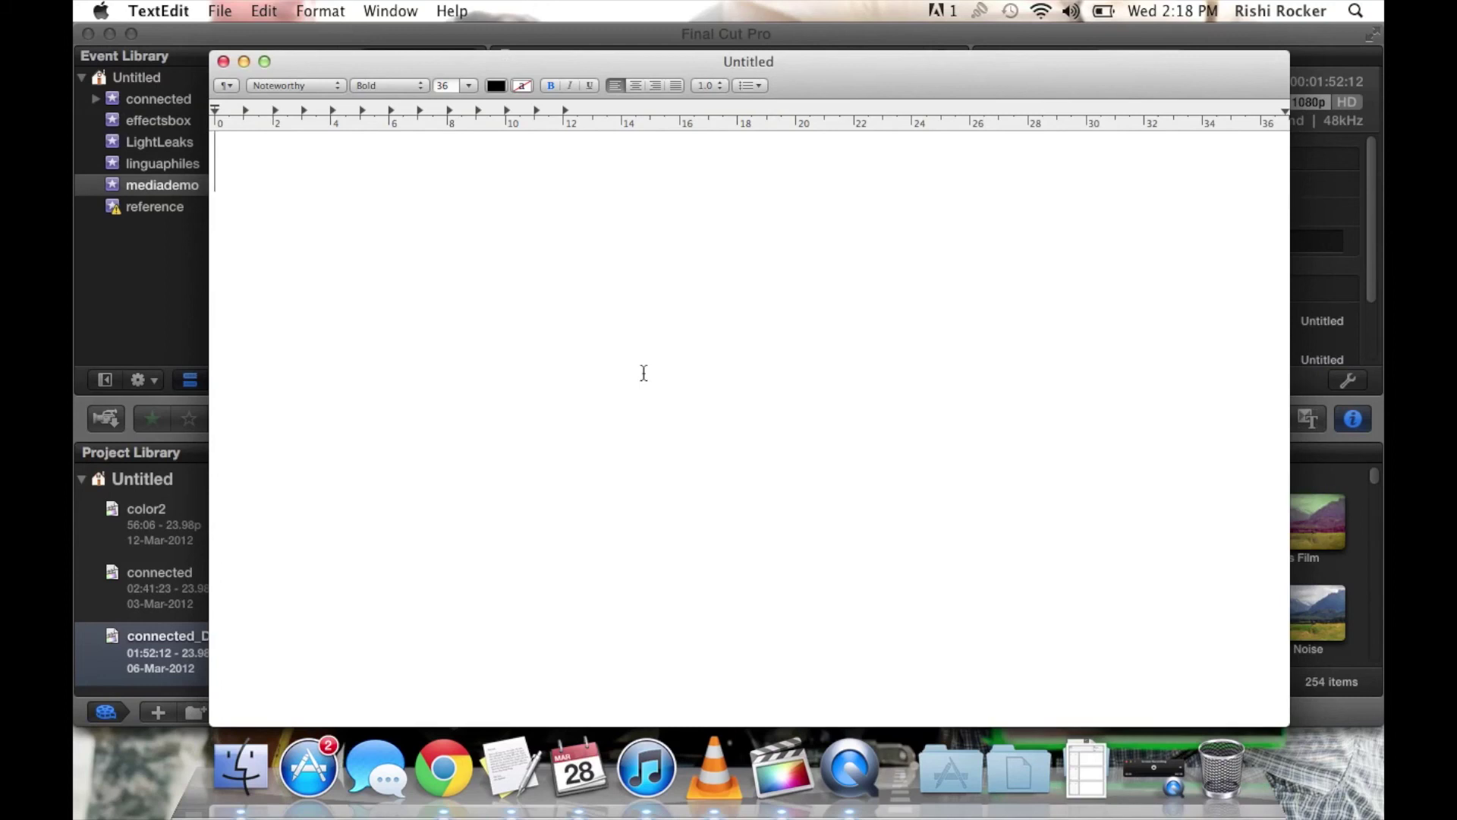
# Write the heading "workflow:" and leave a blank line below it.
pyautogui.write('workflow')
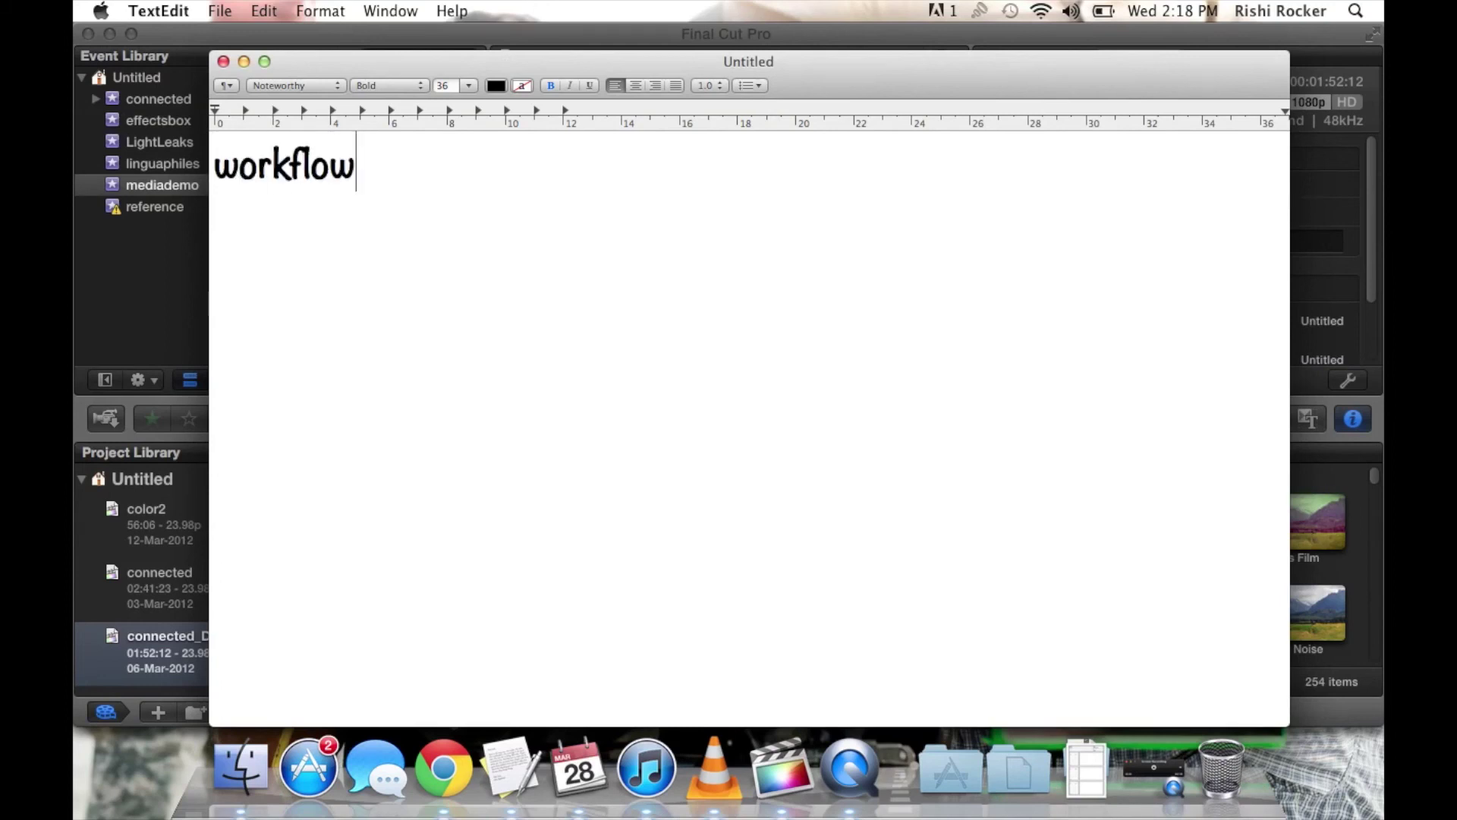
pyautogui.write(':')
pyautogui.press('Return')
pyautogui.press('Return')
# Below the heading, write "import files... check copy media..check optimized media..check proxy media..." and end the line.
pyautogui.write('imp')
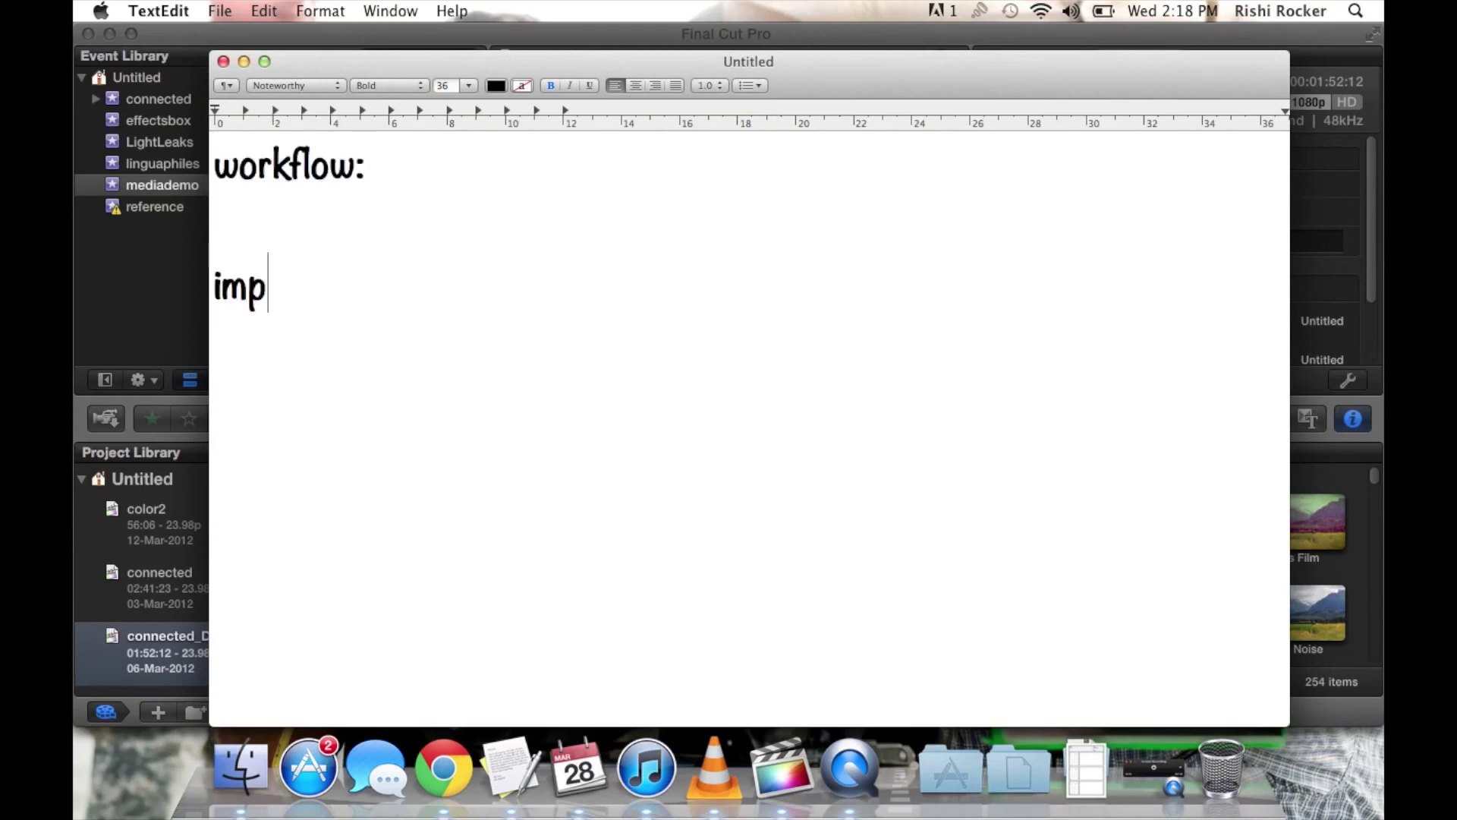
pyautogui.write('ort files --')
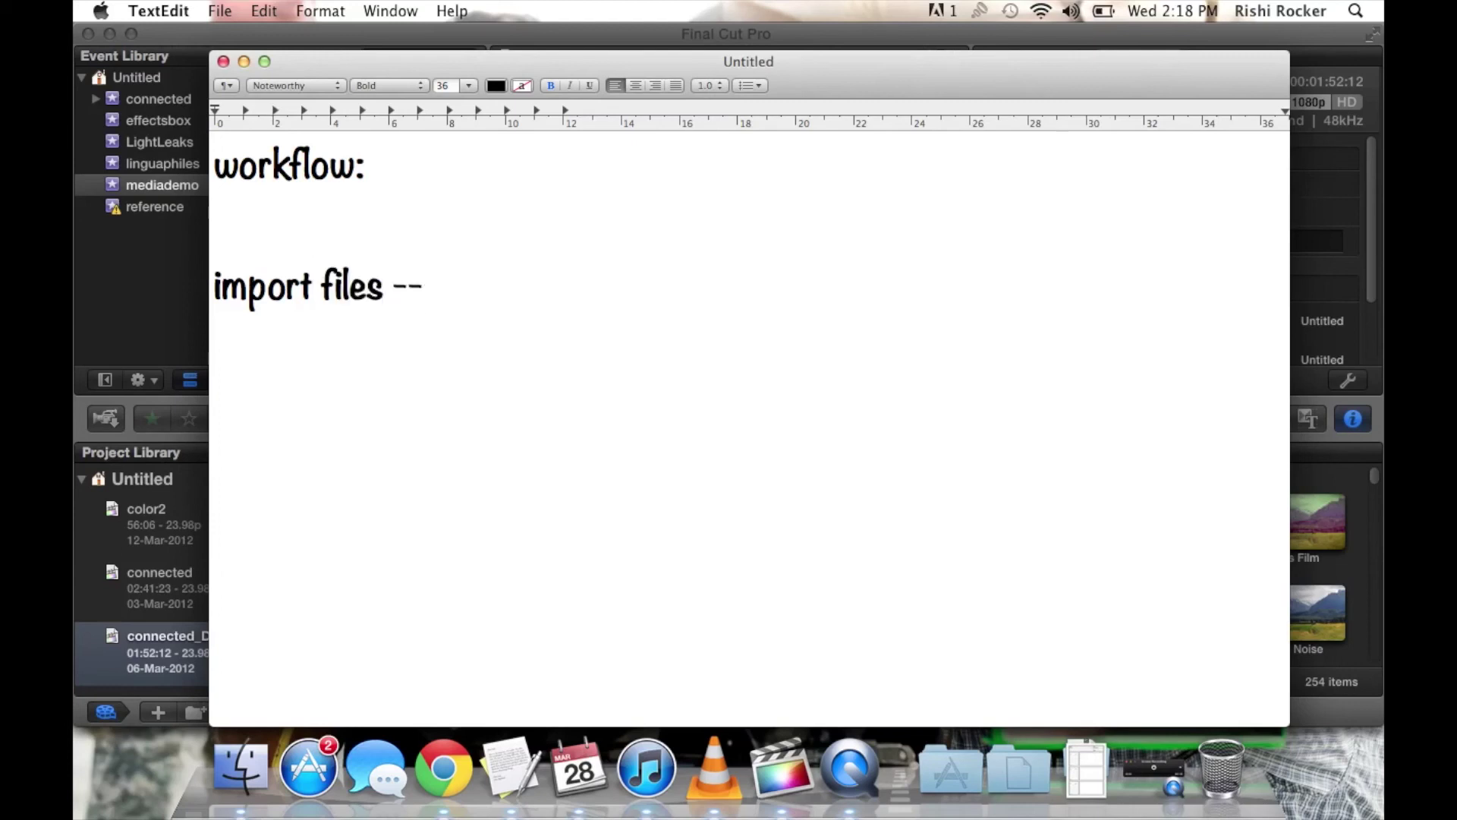
pyautogui.press('BackSpace')
pyautogui.press('BackSpace')
pyautogui.press('BackSpace')
pyautogui.write('... che')
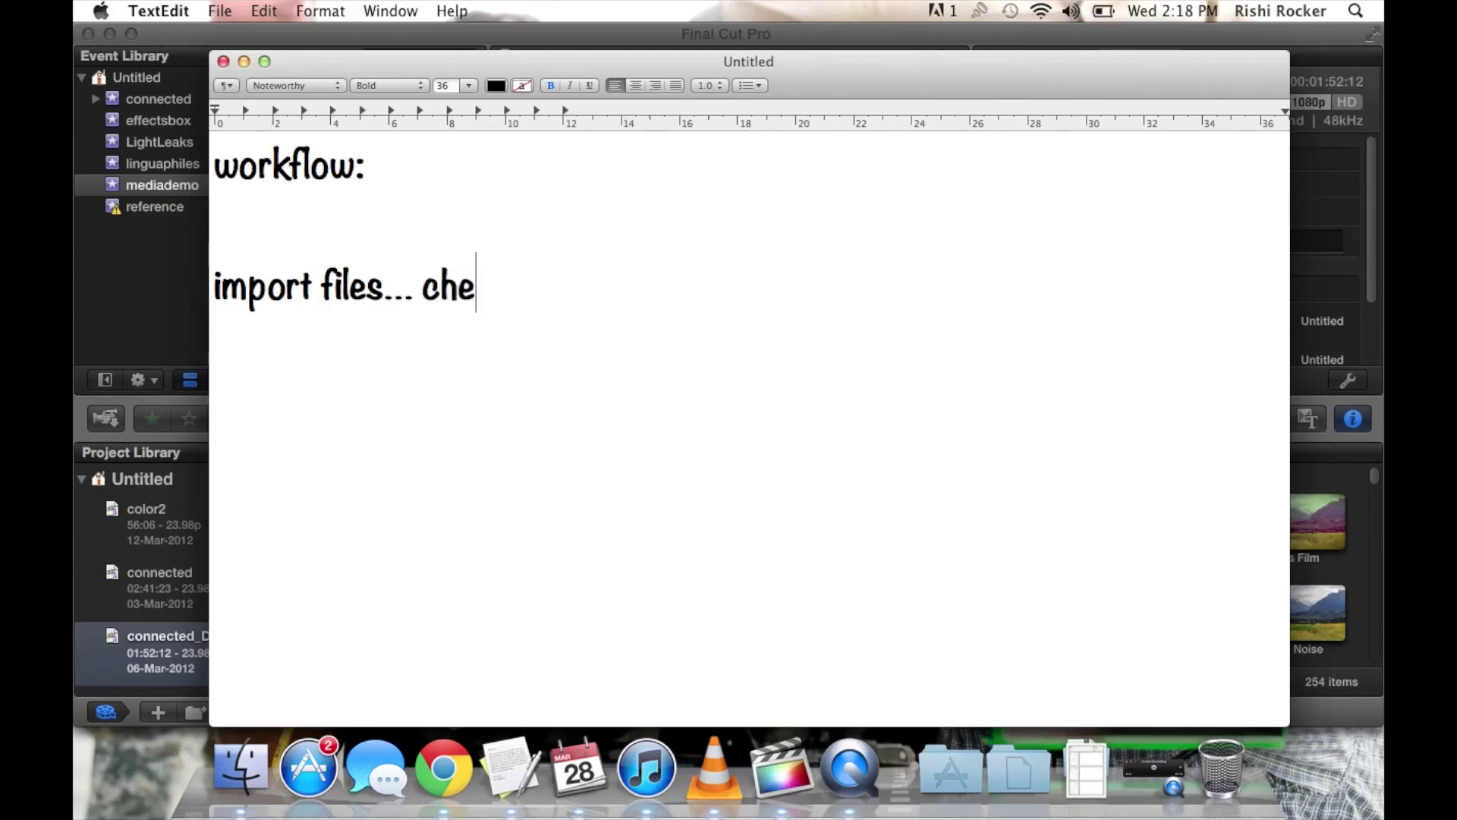
pyautogui.write('ck copy m')
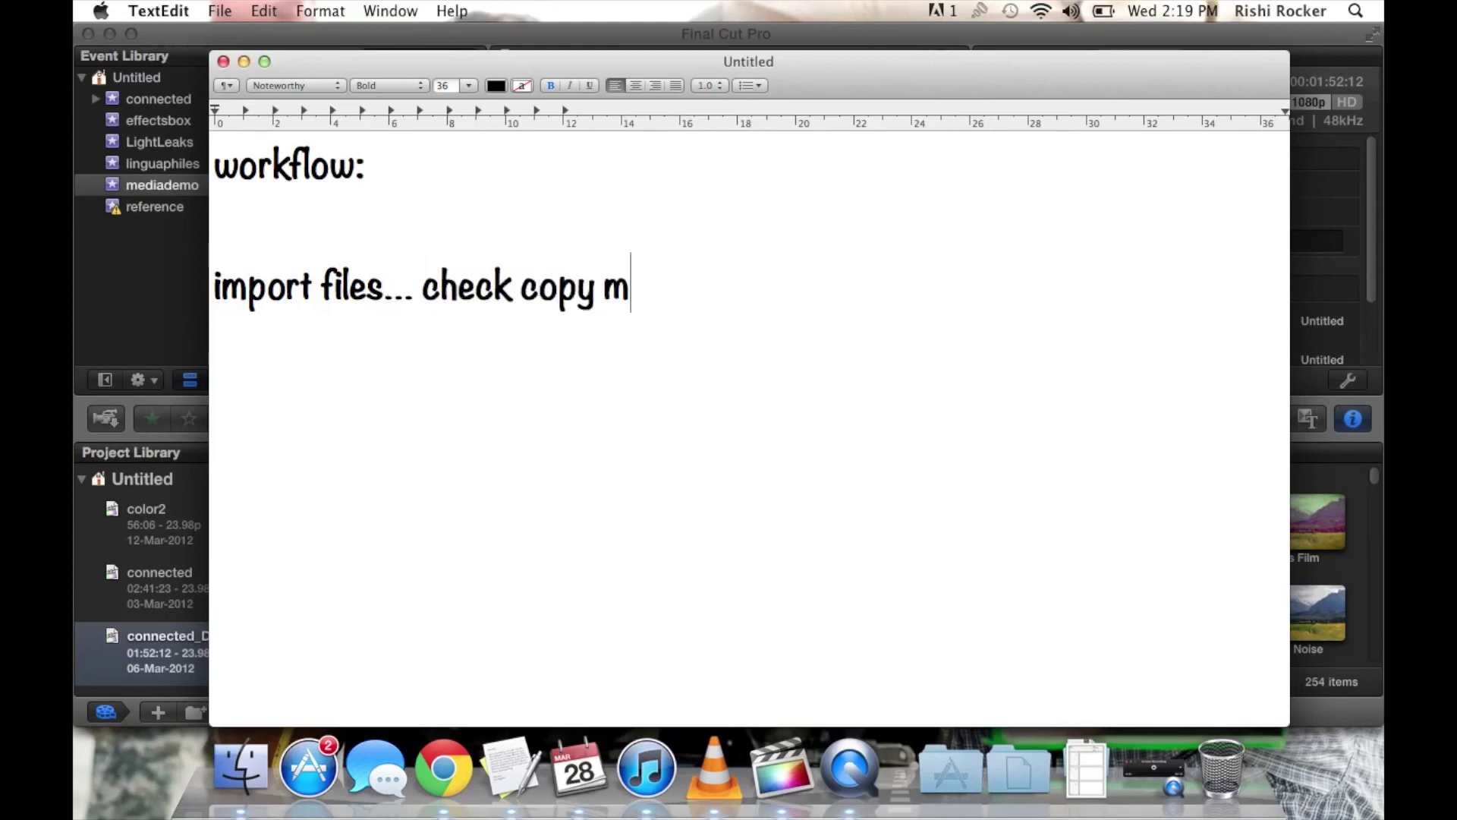
pyautogui.write('edia..chec')
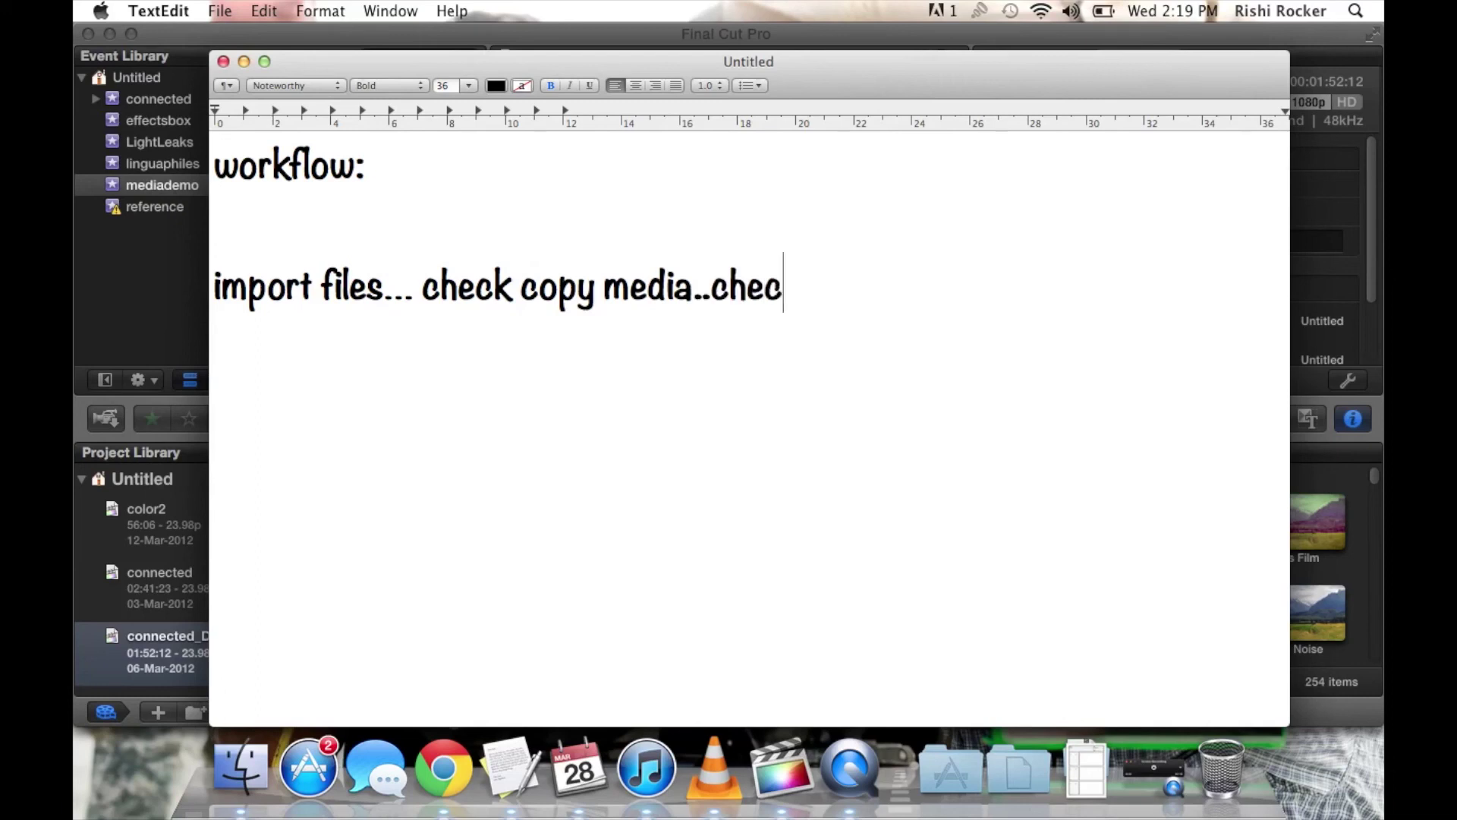
pyautogui.write('k opti')
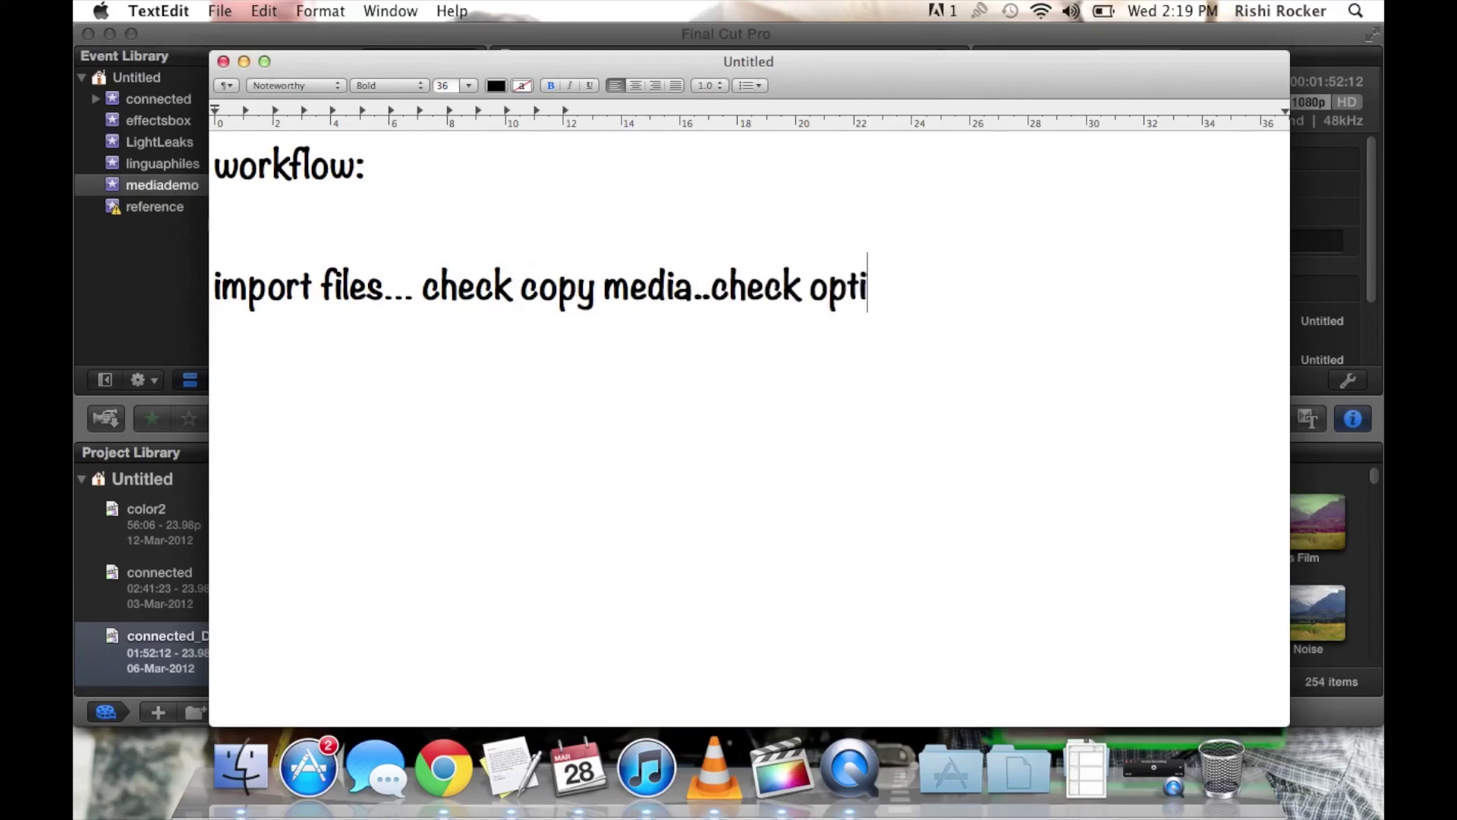
pyautogui.write('mized media')
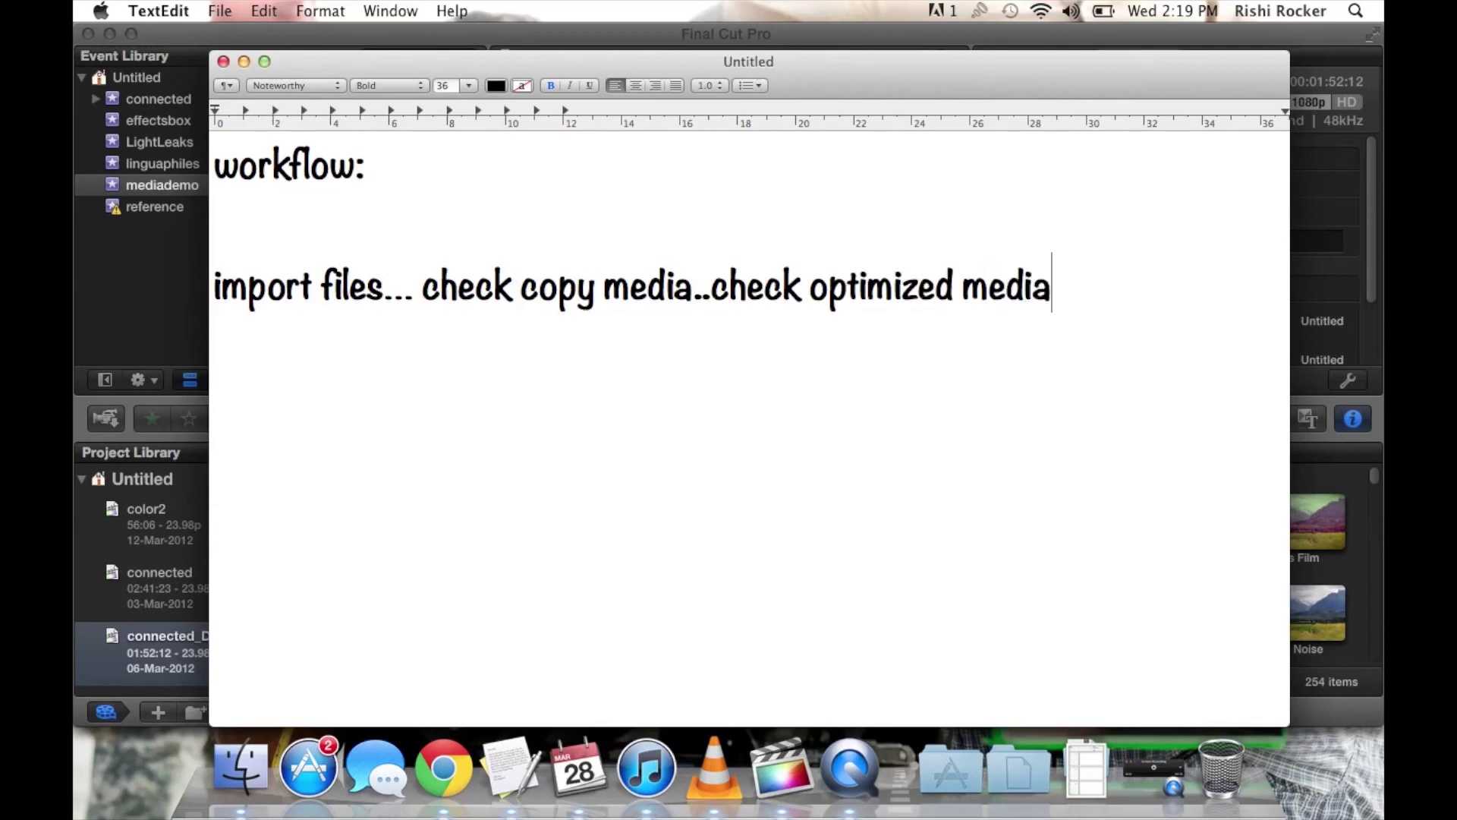
pyautogui.write('..check')
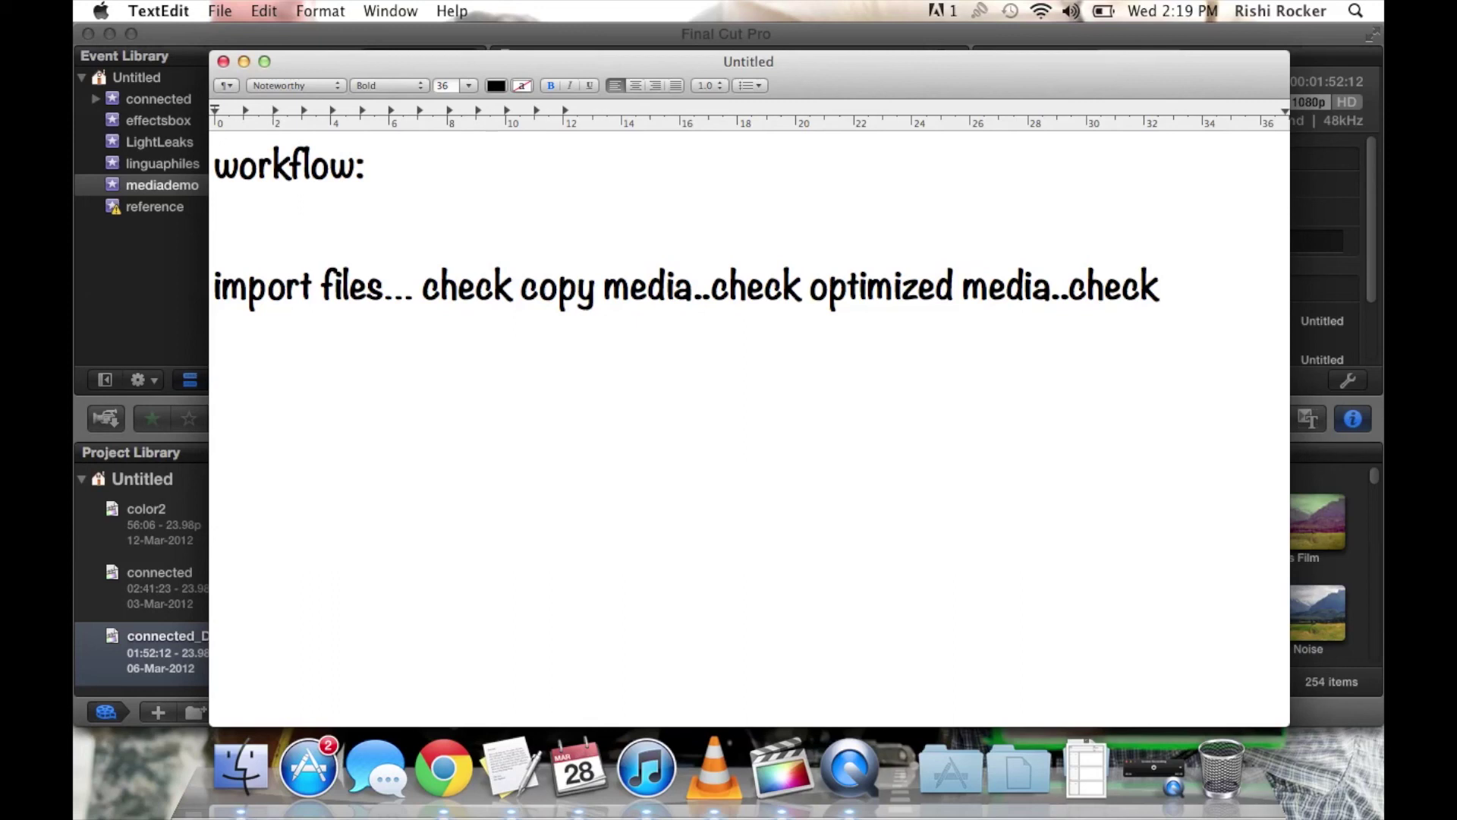
pyautogui.write(' proxy media...')
pyautogui.press('Return')
# Add the line "click import...done with import..." and leave a blank line below it.
pyautogui.click(215, 307)
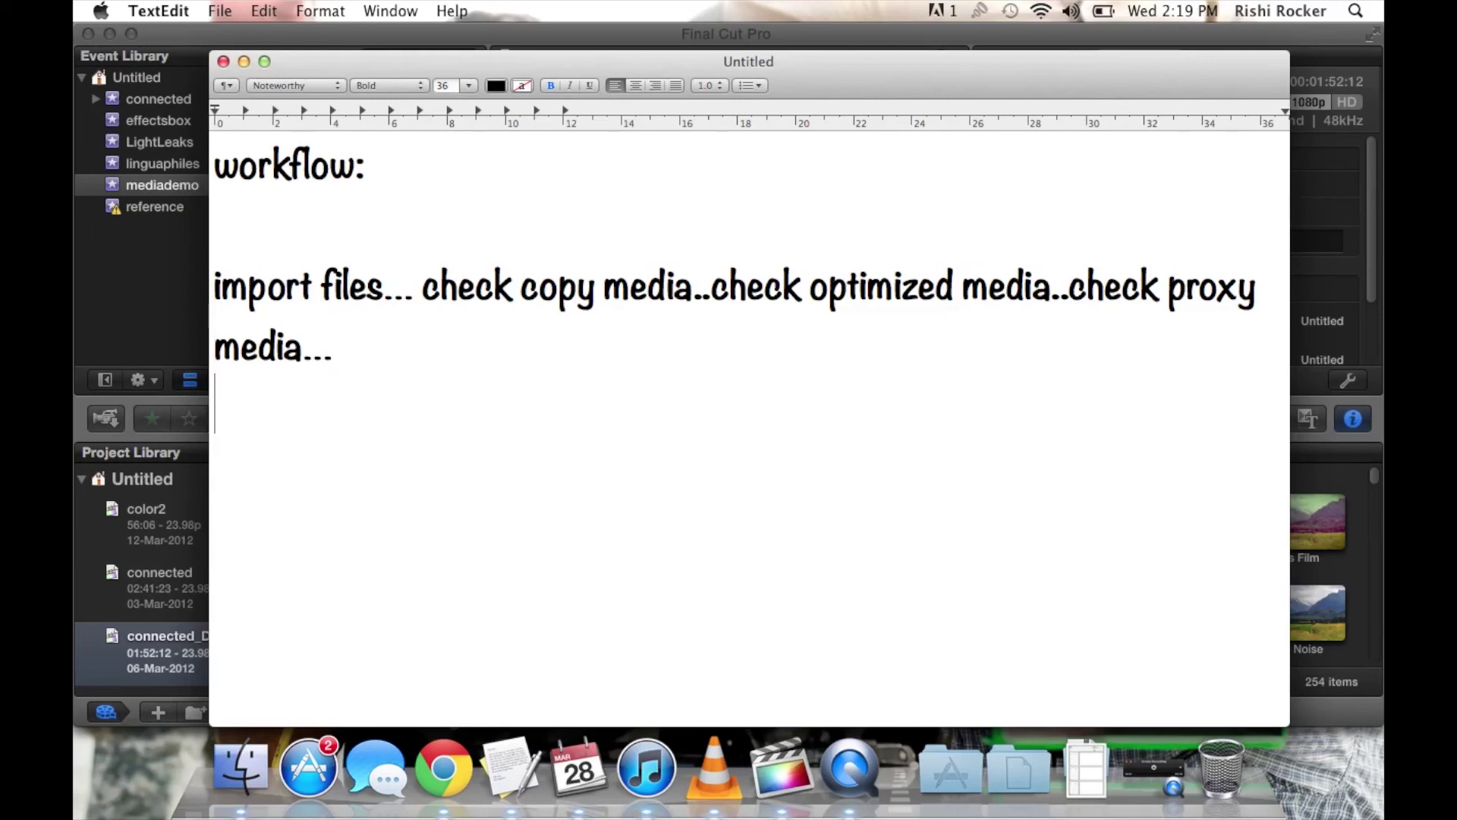
pyautogui.write('click import...done with import...')
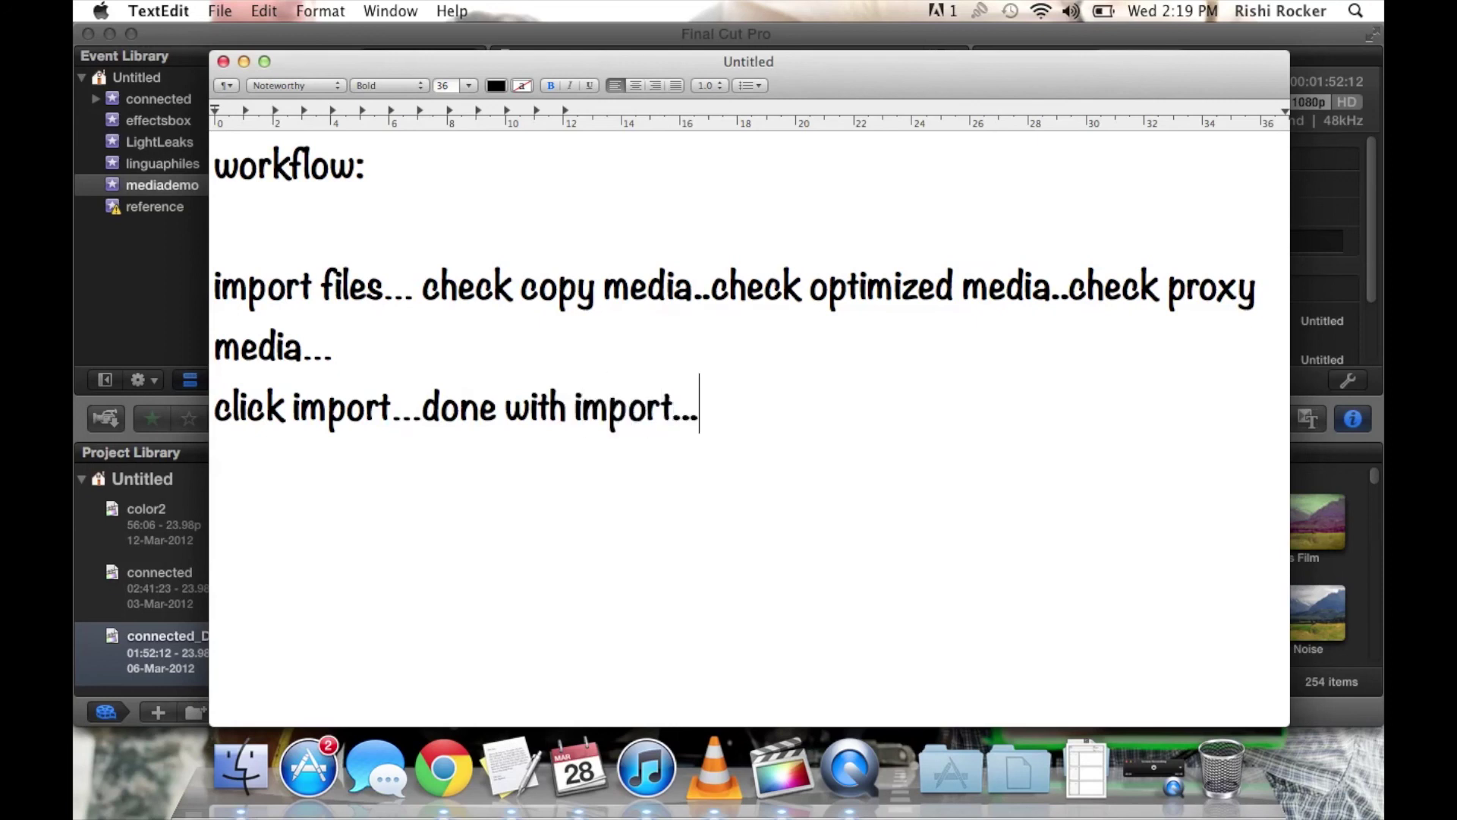
pyautogui.press('Return')
pyautogui.press('Return')
# Start the preferences paragraph with "preferences --> check the radio button use proxy media..".
pyautogui.write('proferences')
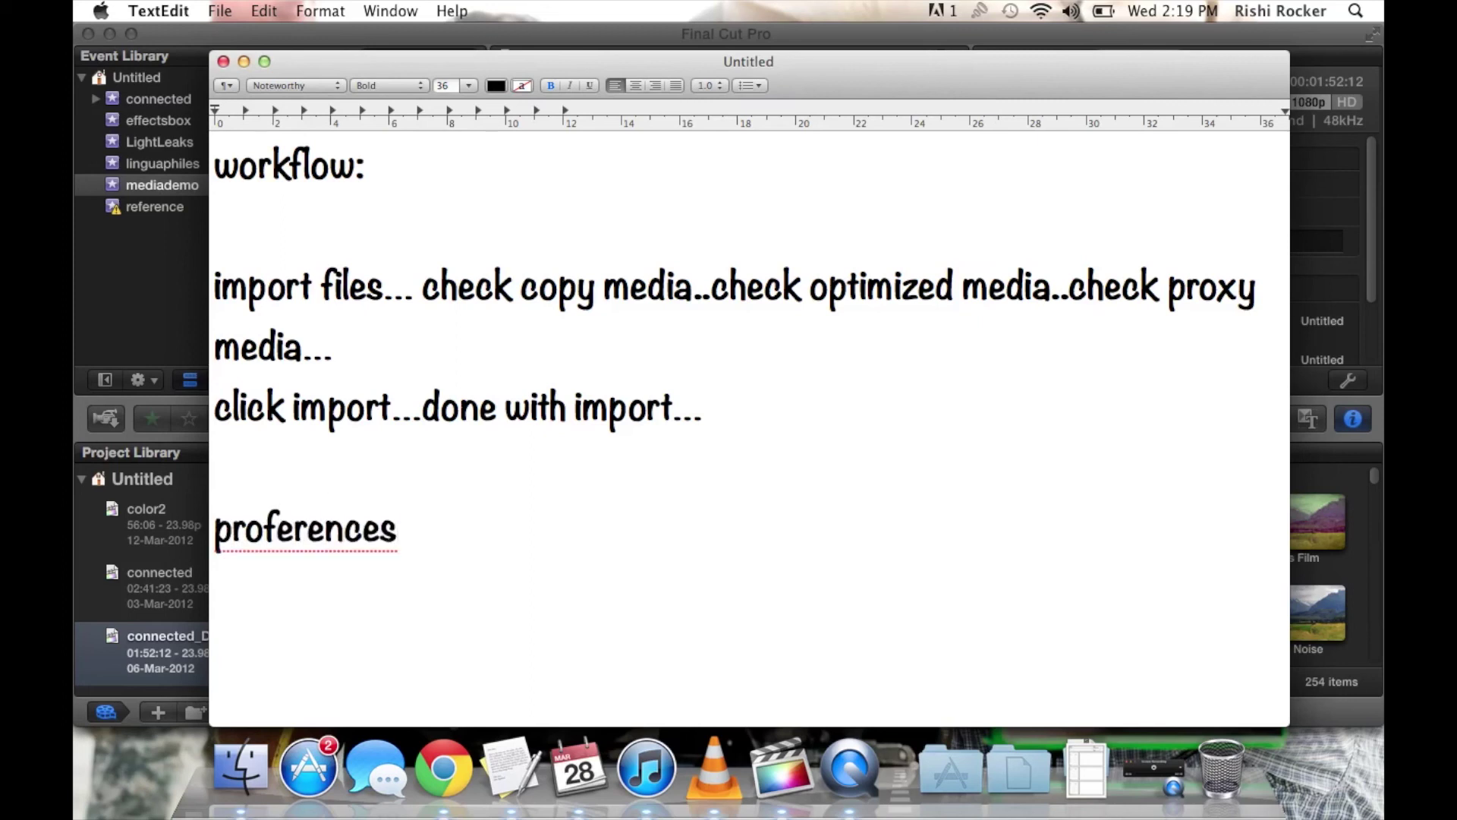
pyautogui.write(' ...')
pyautogui.write('>')
pyautogui.press('BackSpace')
pyautogui.press('BackSpace')
pyautogui.press('BackSpace')
pyautogui.press('BackSpace')
pyautogui.press('BackSpace')
pyautogui.write('--> check the ')
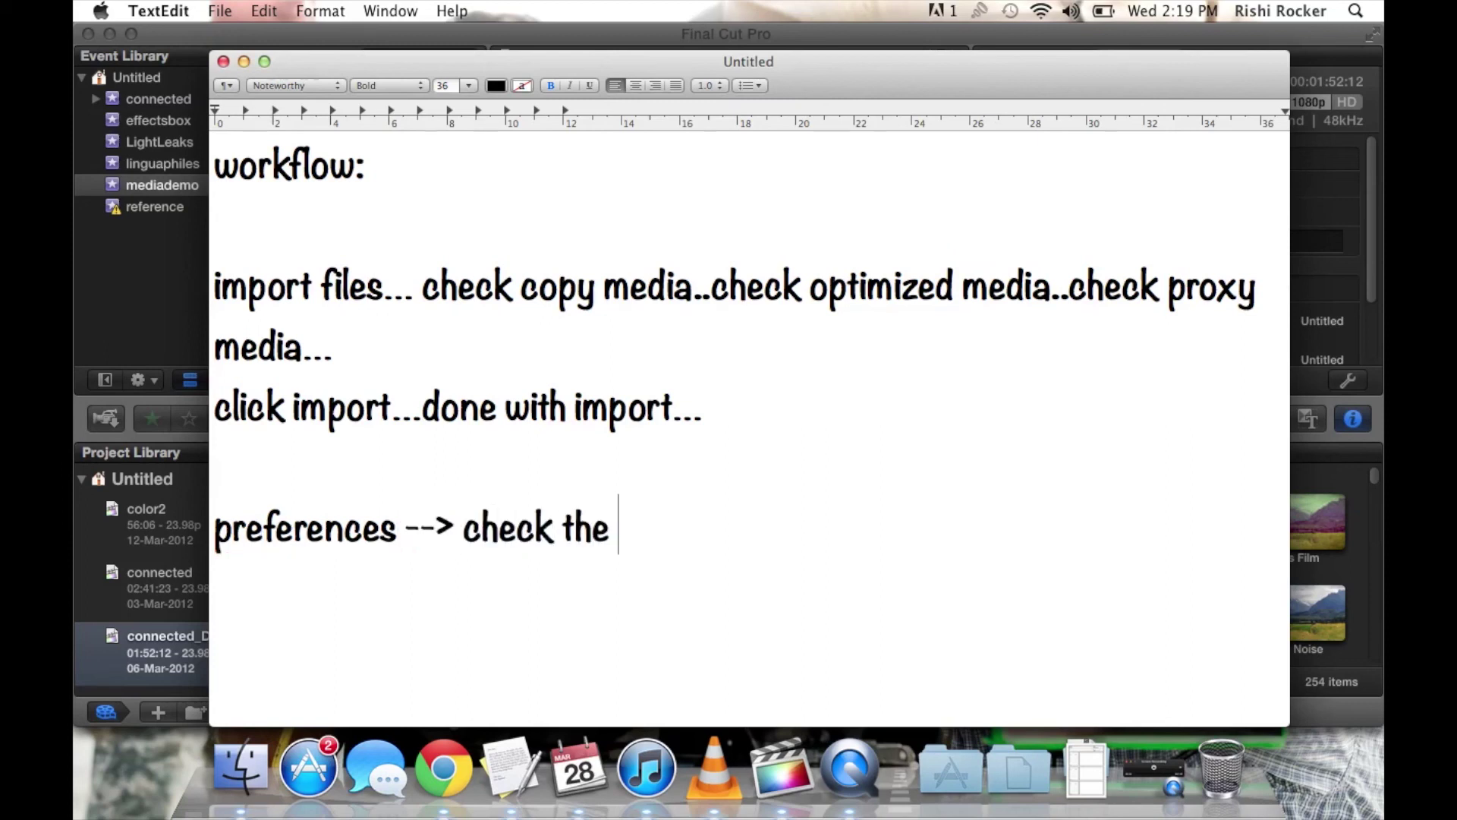
pyautogui.write('radio ')
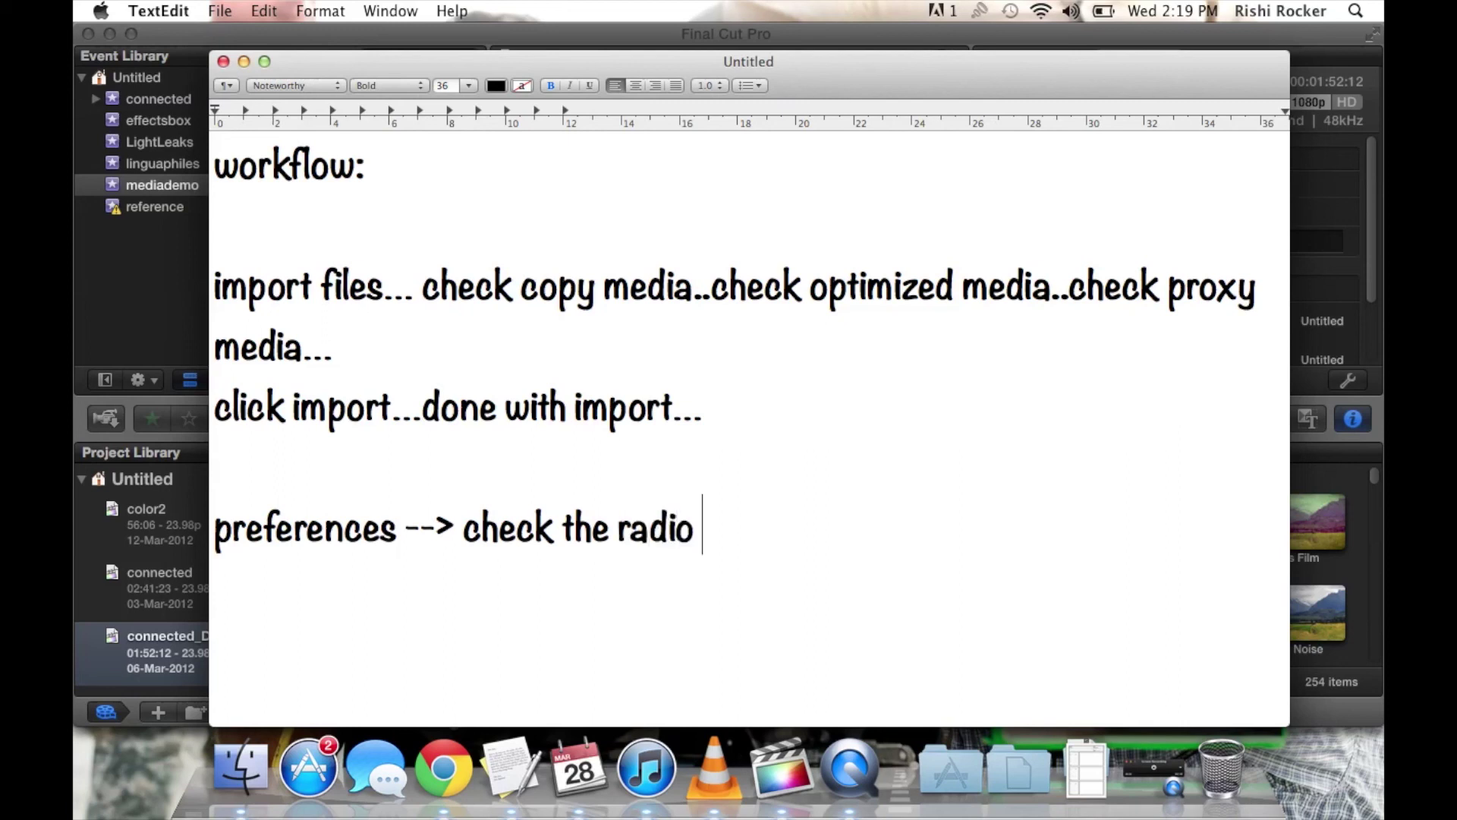
pyautogui.write('button ')
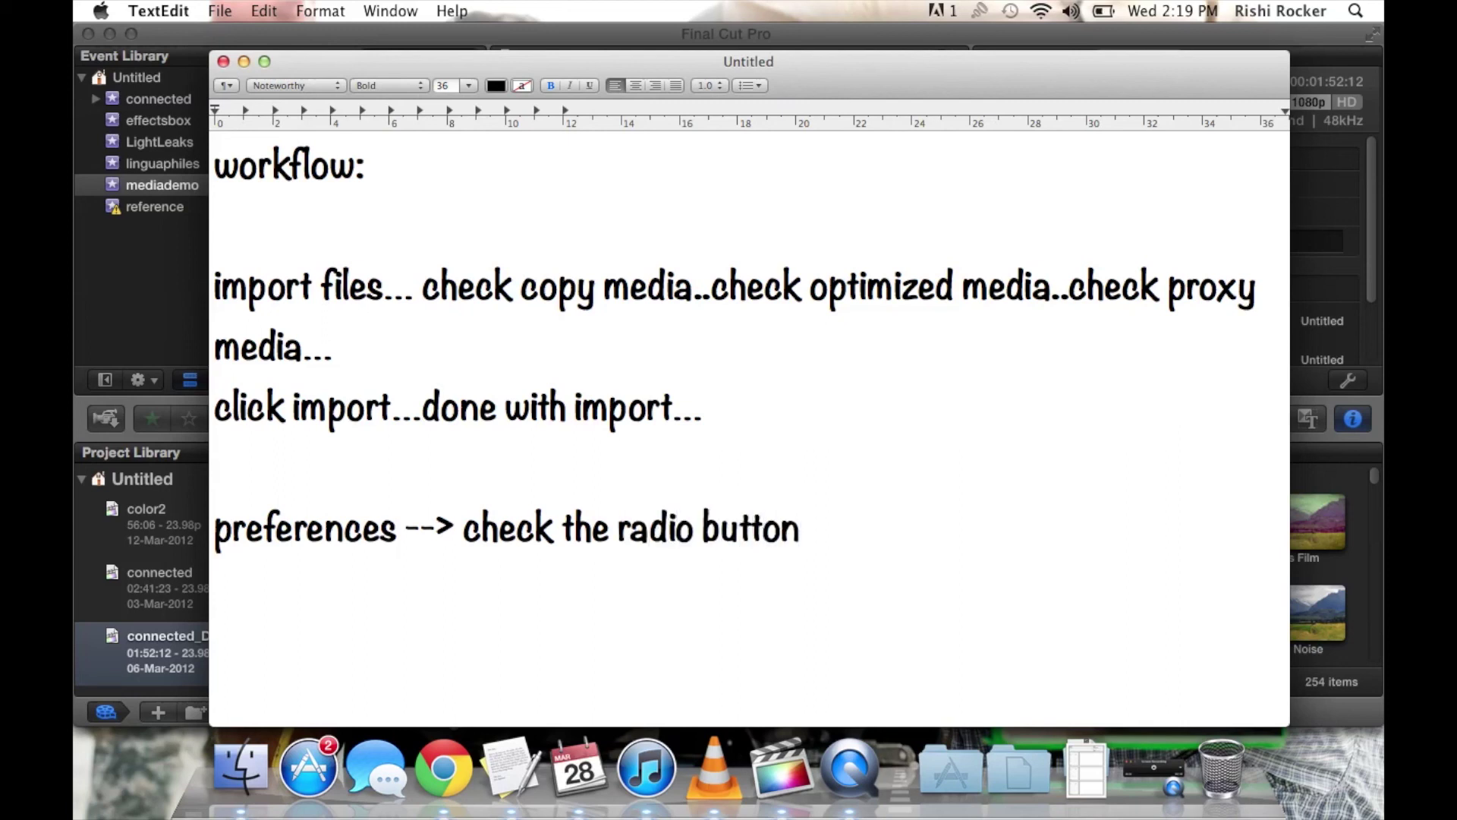
pyautogui.write('use proxy')
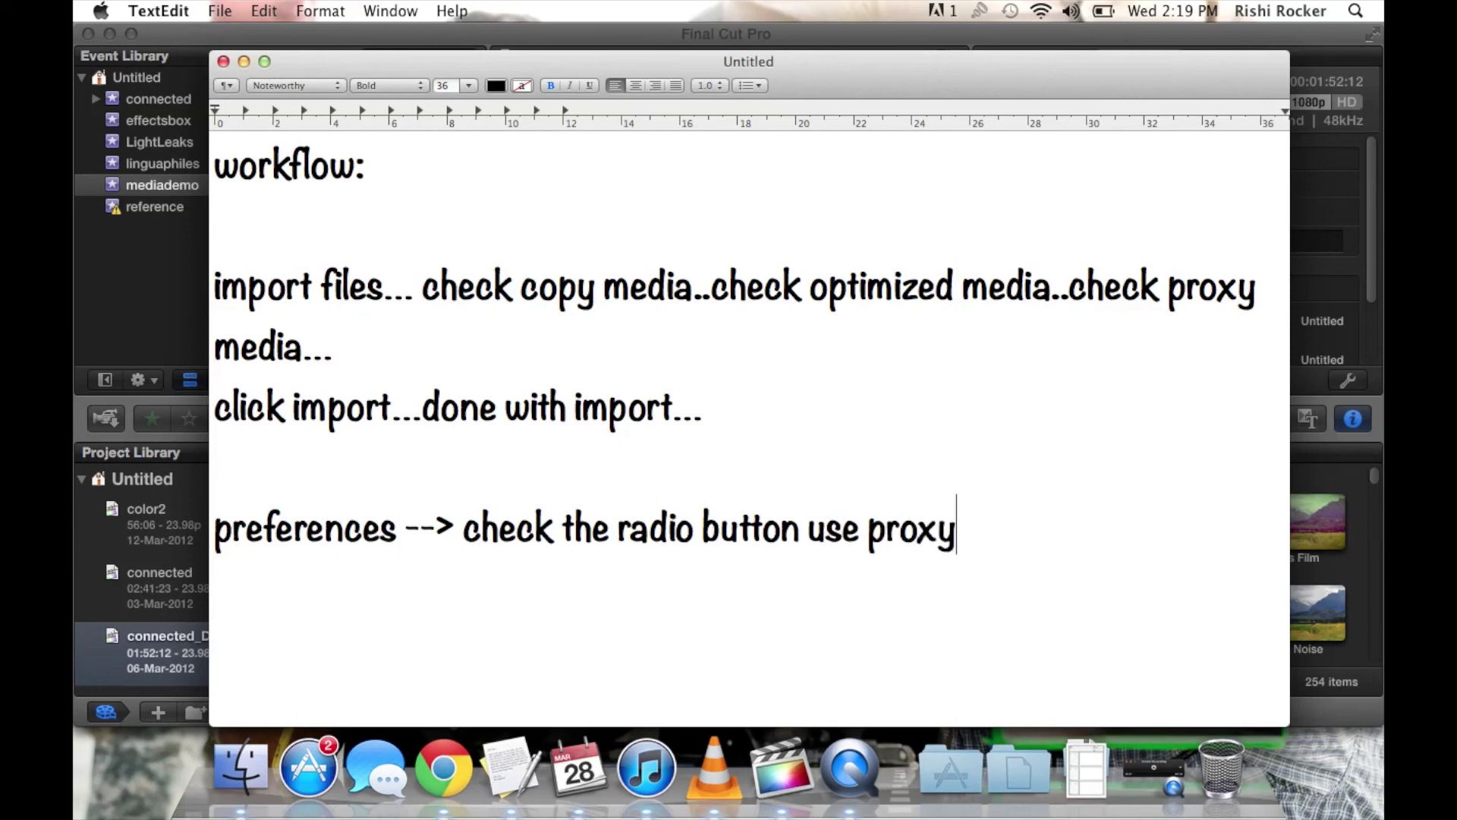
pyautogui.write(' media.. e')
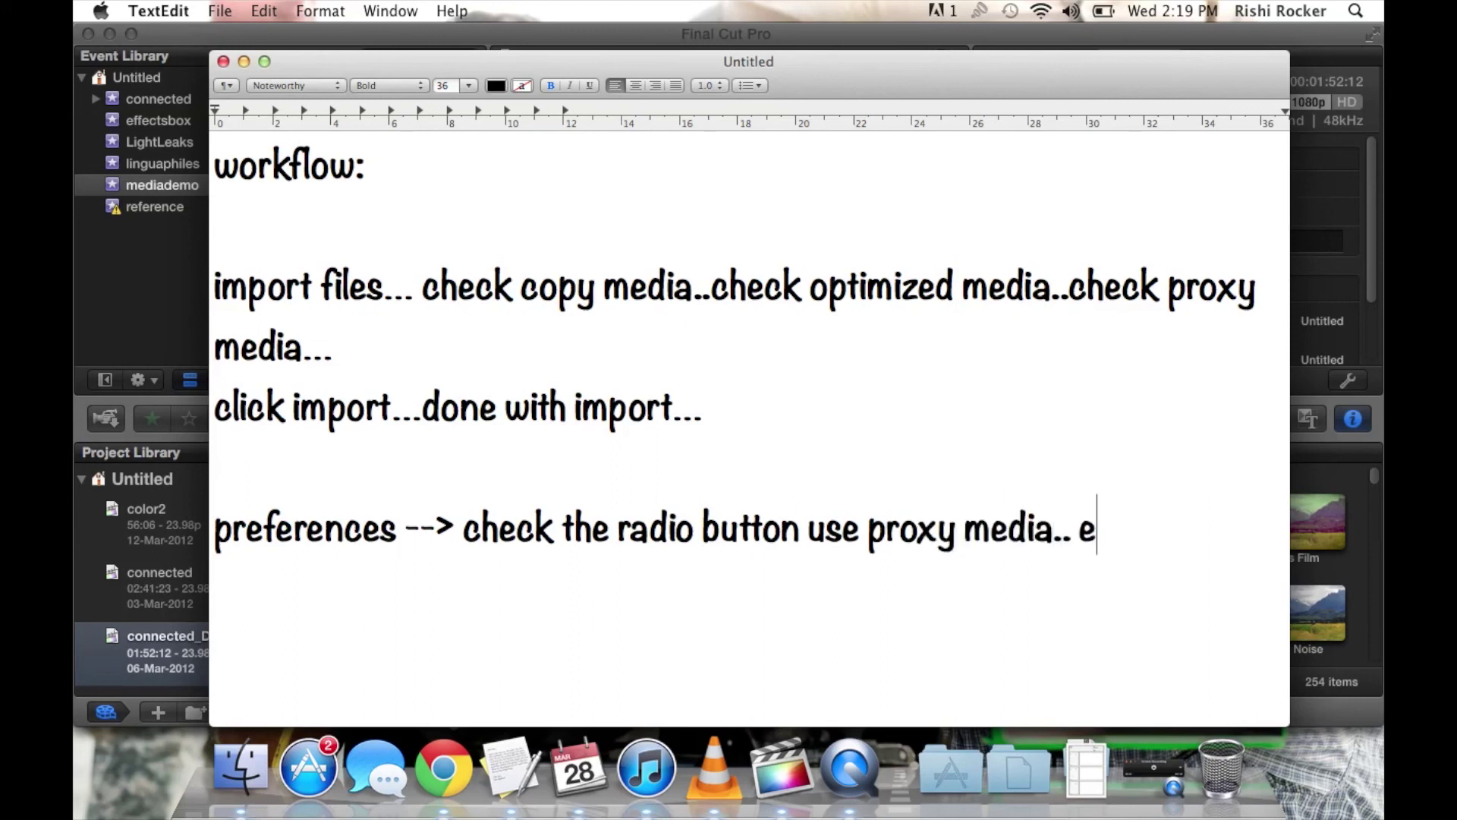
# Continue the preferences paragraph with "edit your work --> check the radio button optimized media".
pyautogui.write('dit your work...')
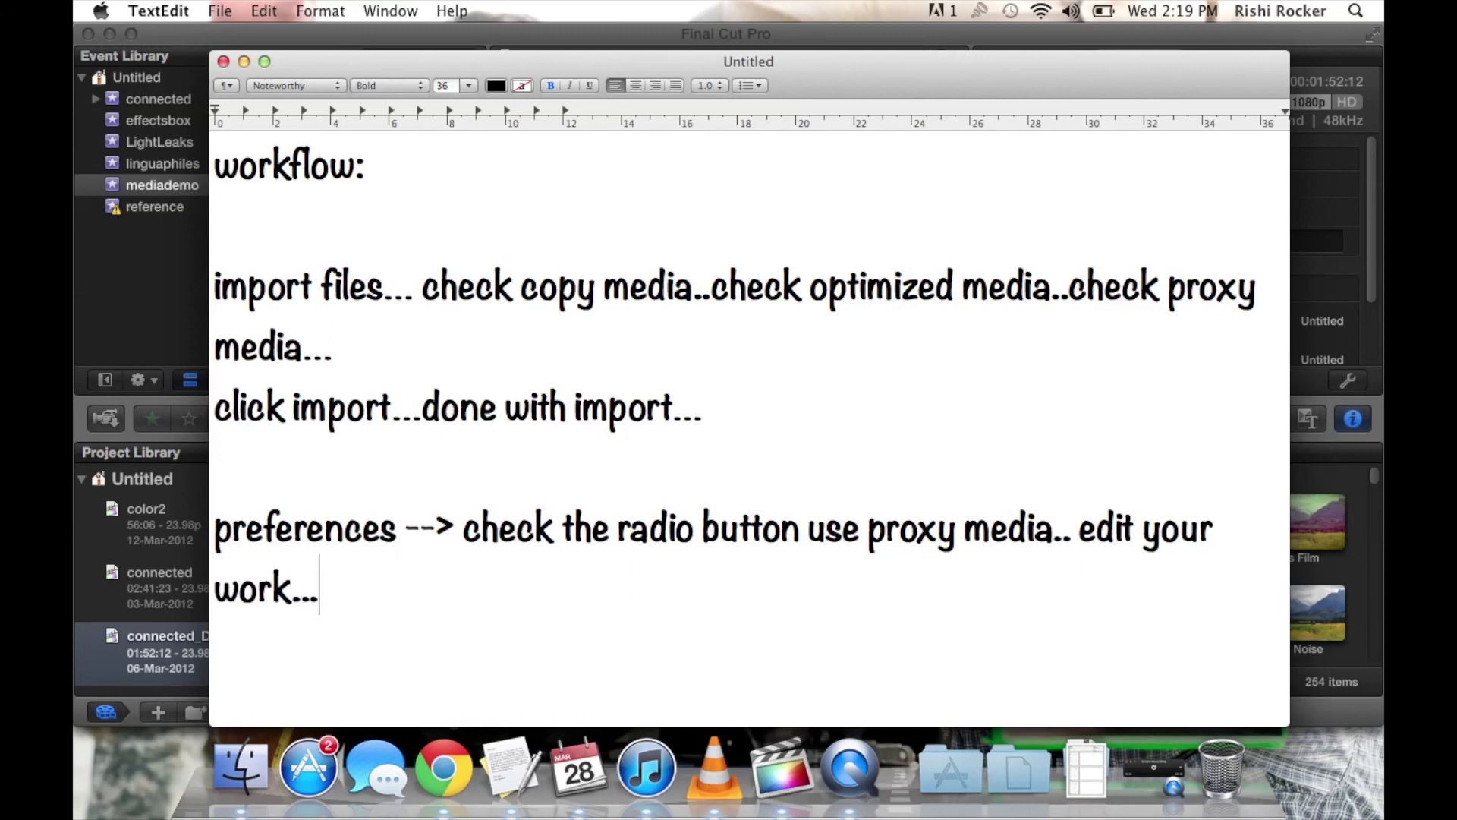
pyautogui.press('BackSpace')
pyautogui.press('BackSpace')
pyautogui.press('BackSpace')
pyautogui.write('--> check the ra')
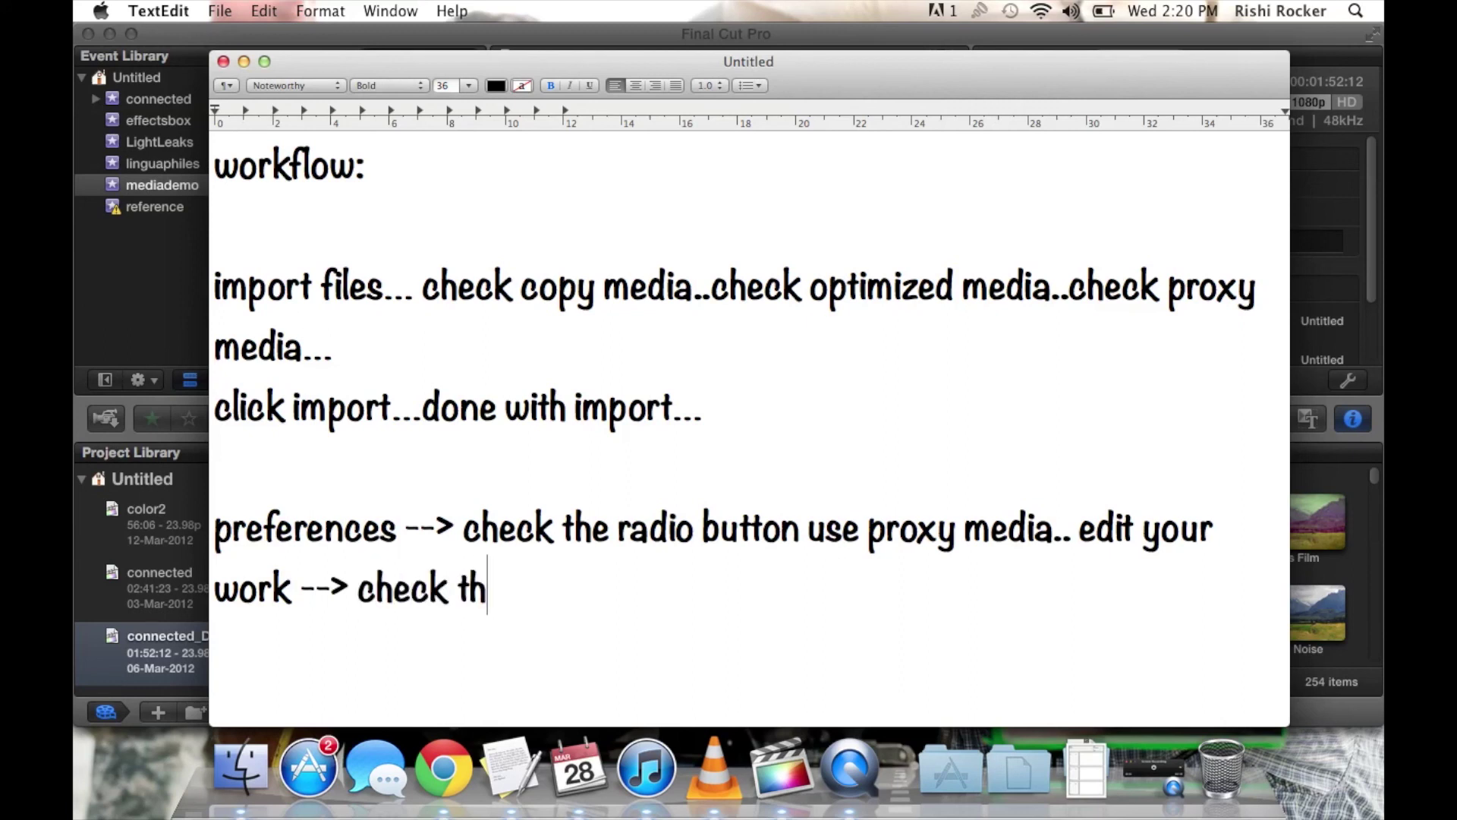
pyautogui.write('dio butto')
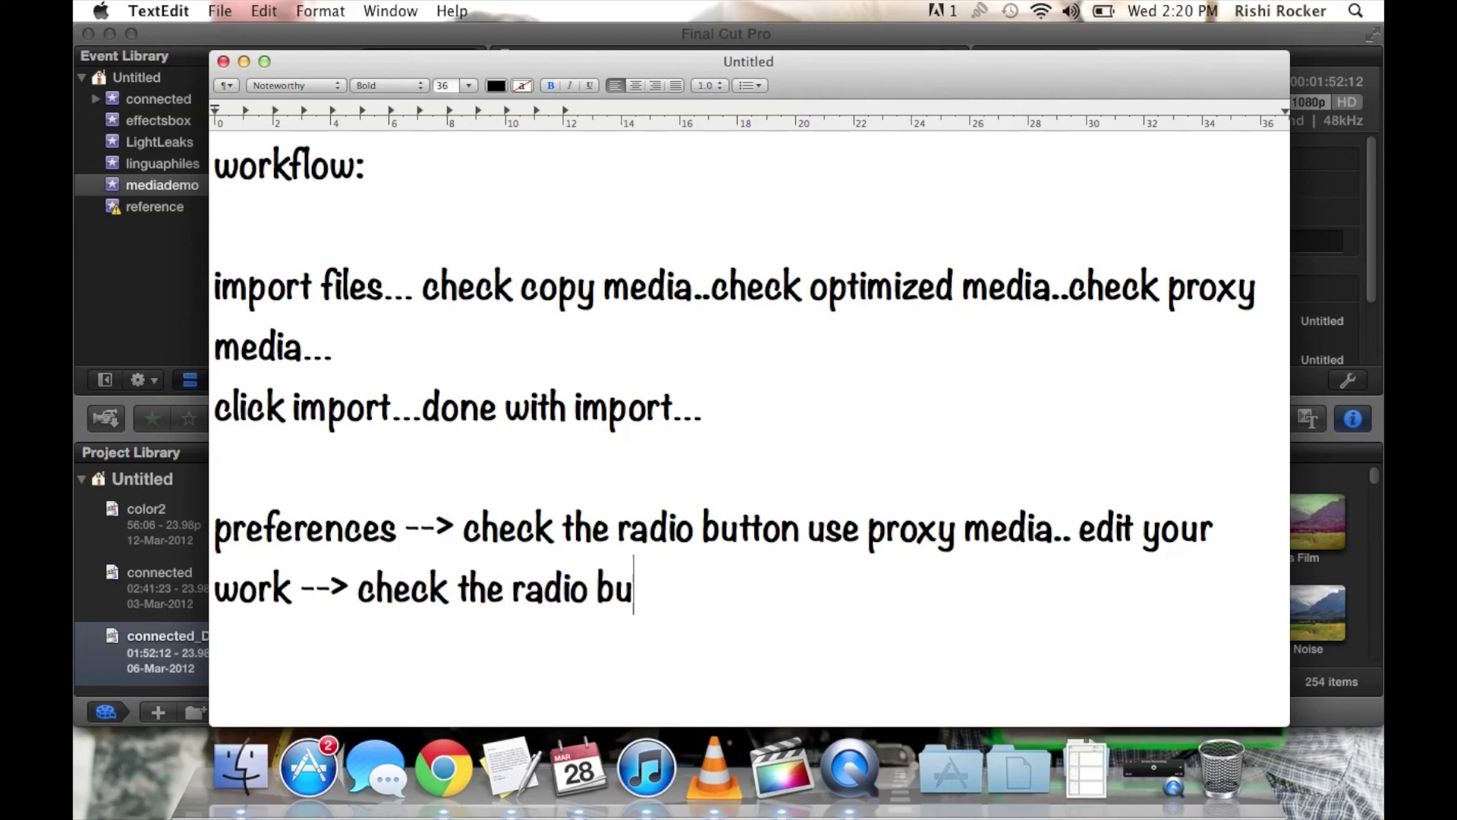
pyautogui.write('pn')
pyautogui.press('BackSpace')
pyautogui.press('BackSpace')
pyautogui.write('n optimized ')
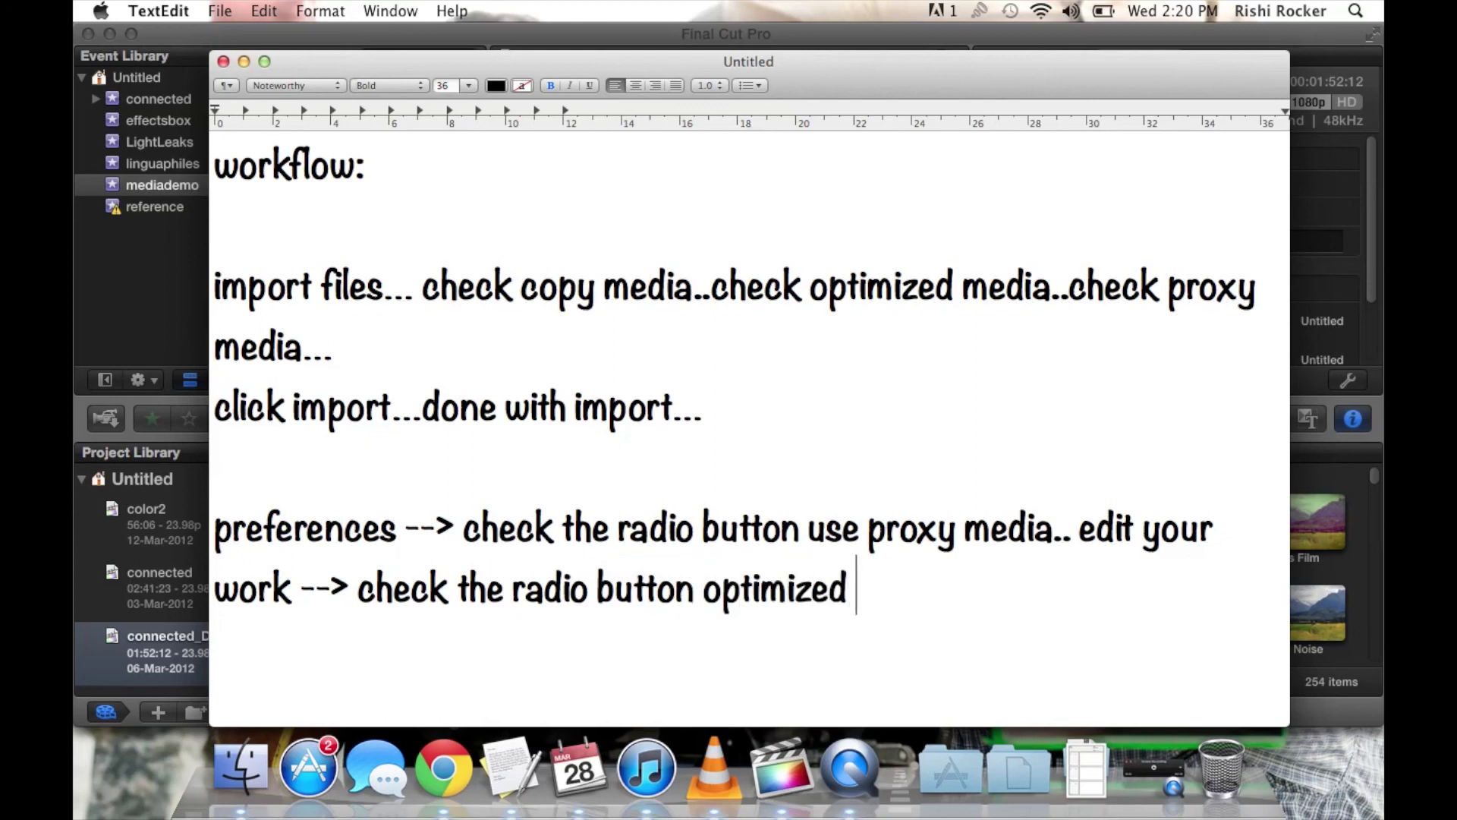
pyautogui.write('media')
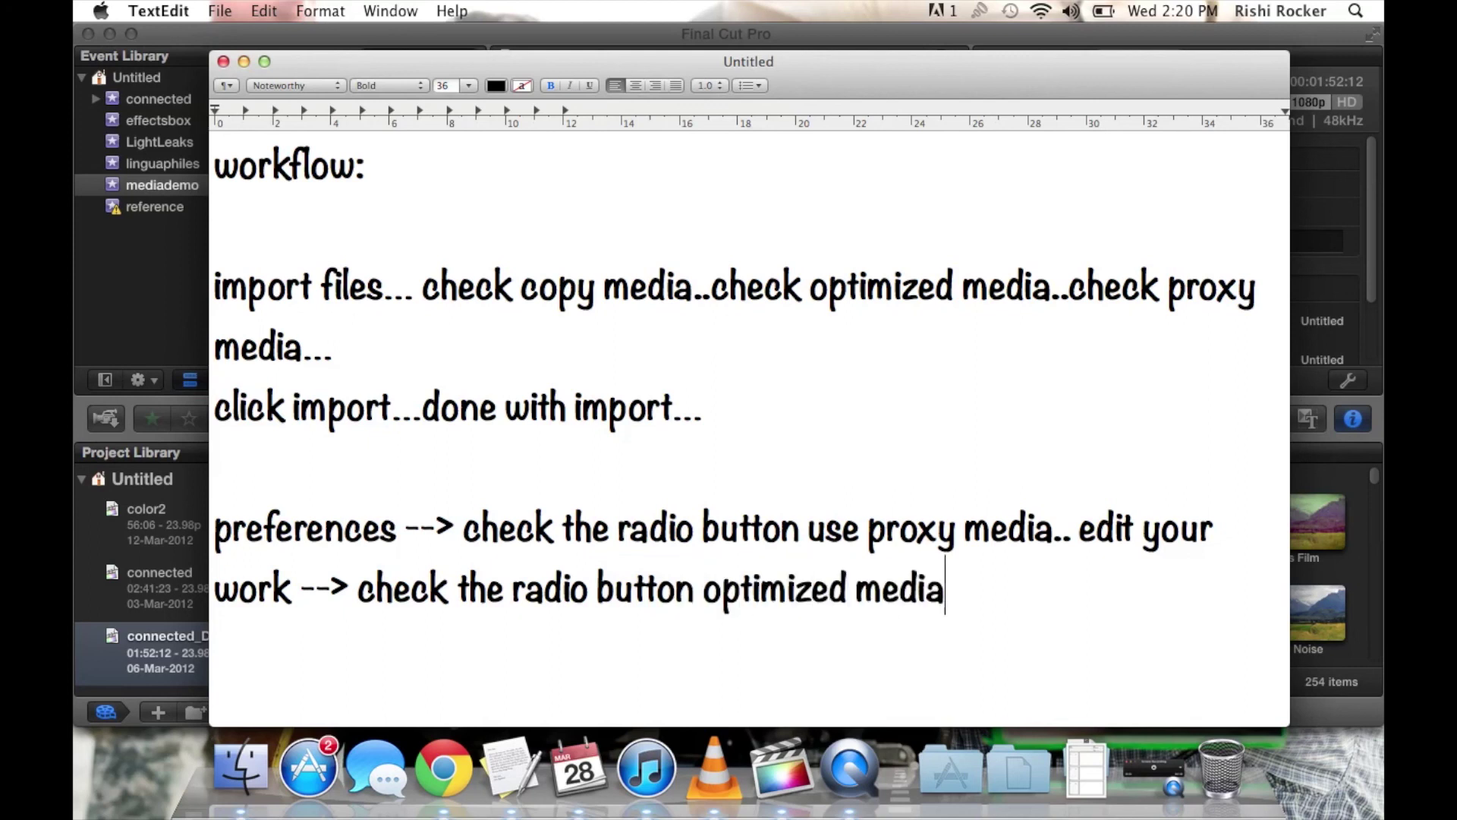
# Finish the paragraph with ".. ideal for color correction and high quality export..." and leave blank lines below it.
pyautogui.write('.. idea')
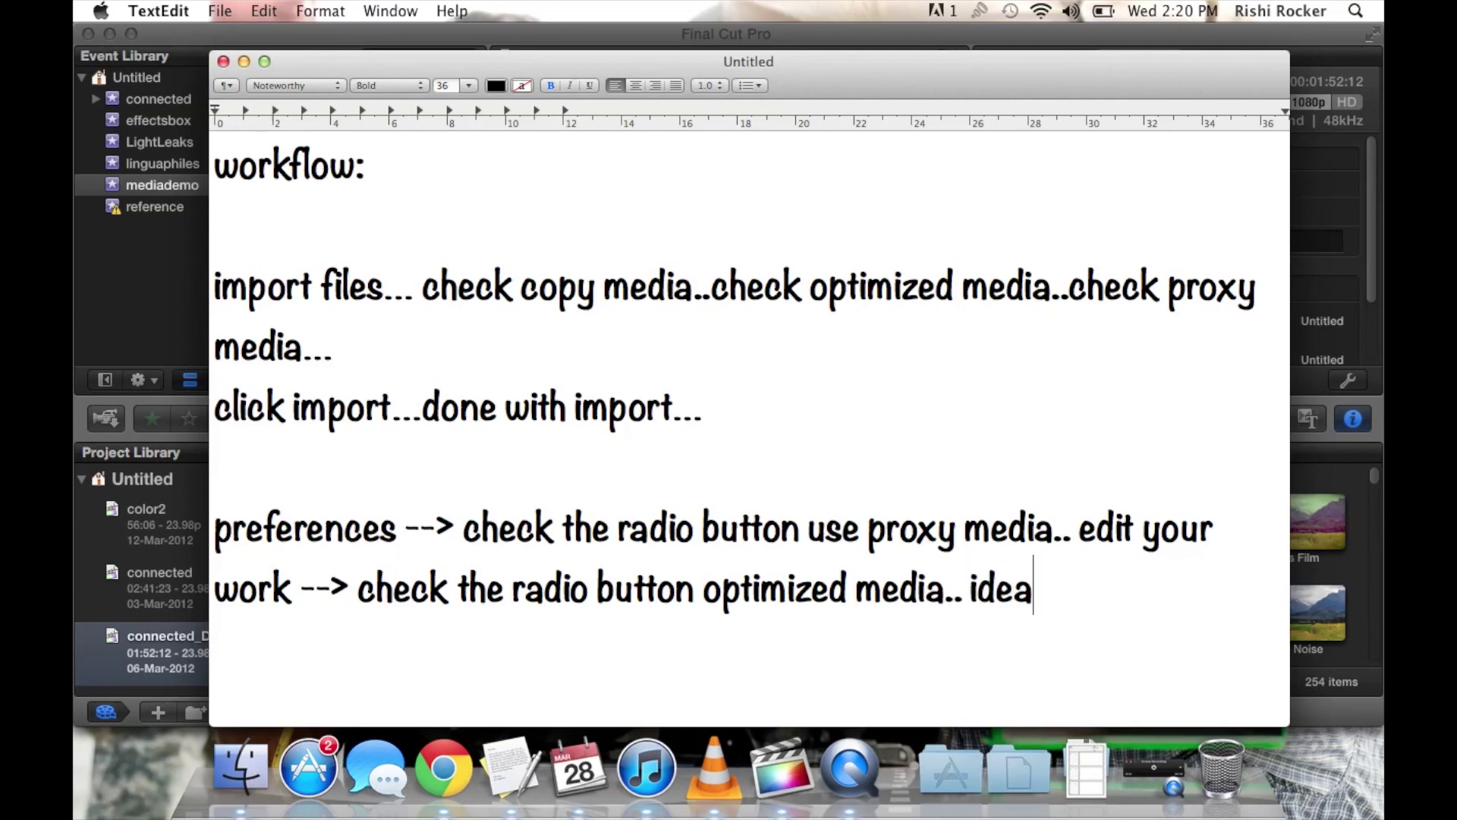
pyautogui.write('l for color')
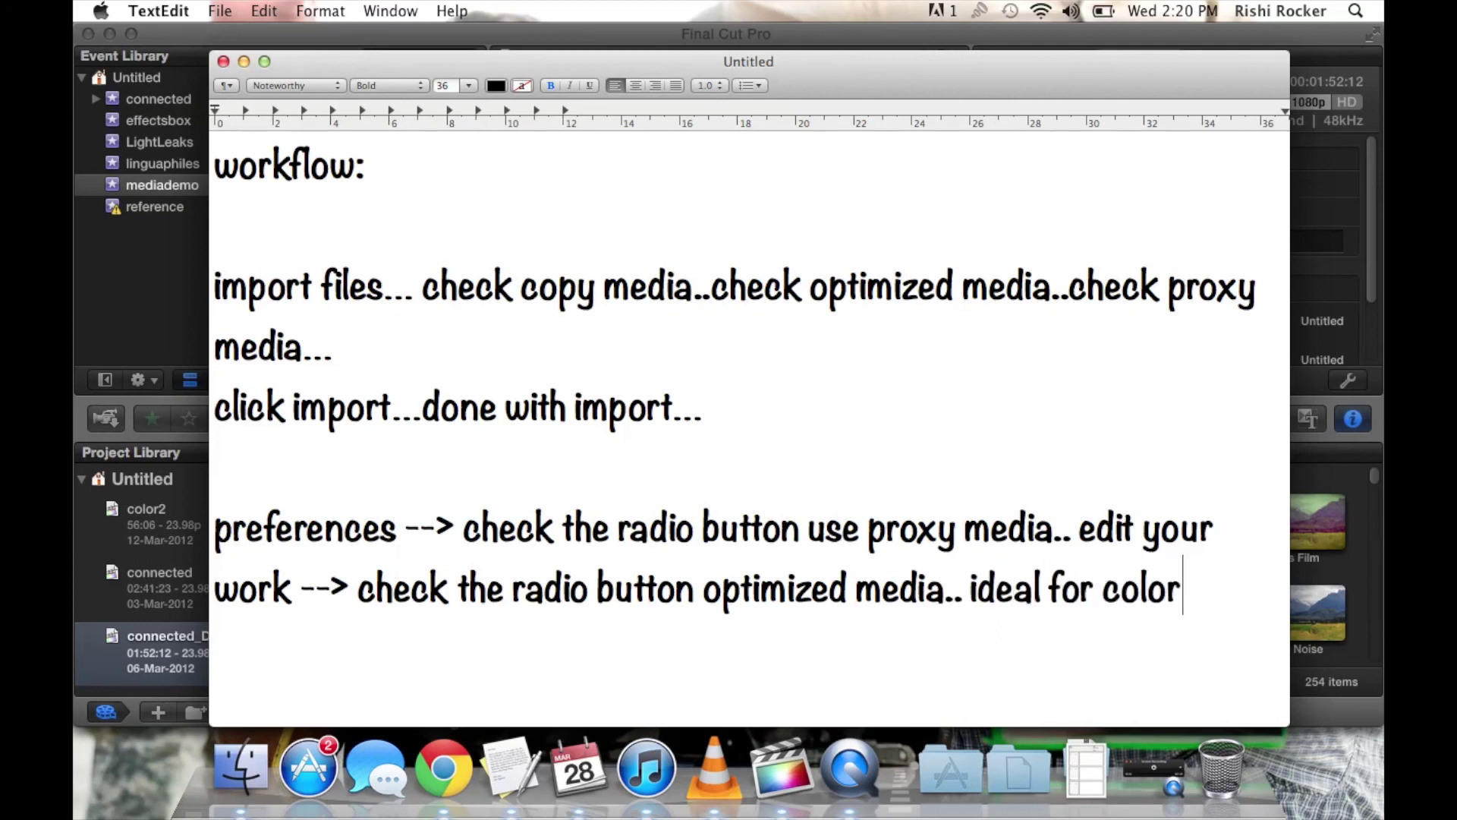
pyautogui.write(' correction and')
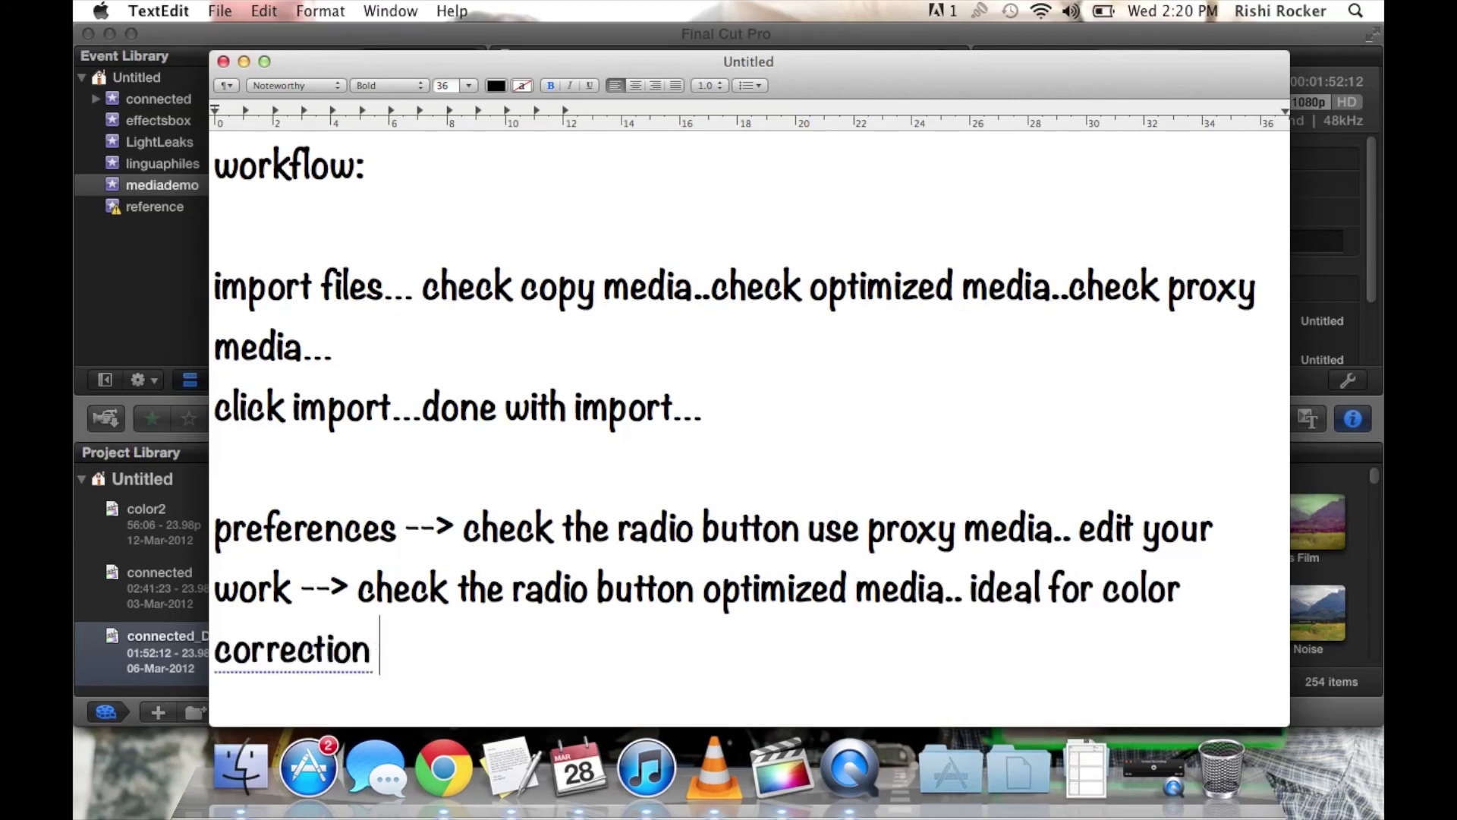
pyautogui.press('BackSpace')
pyautogui.press('BackSpace')
pyautogui.write('nd')
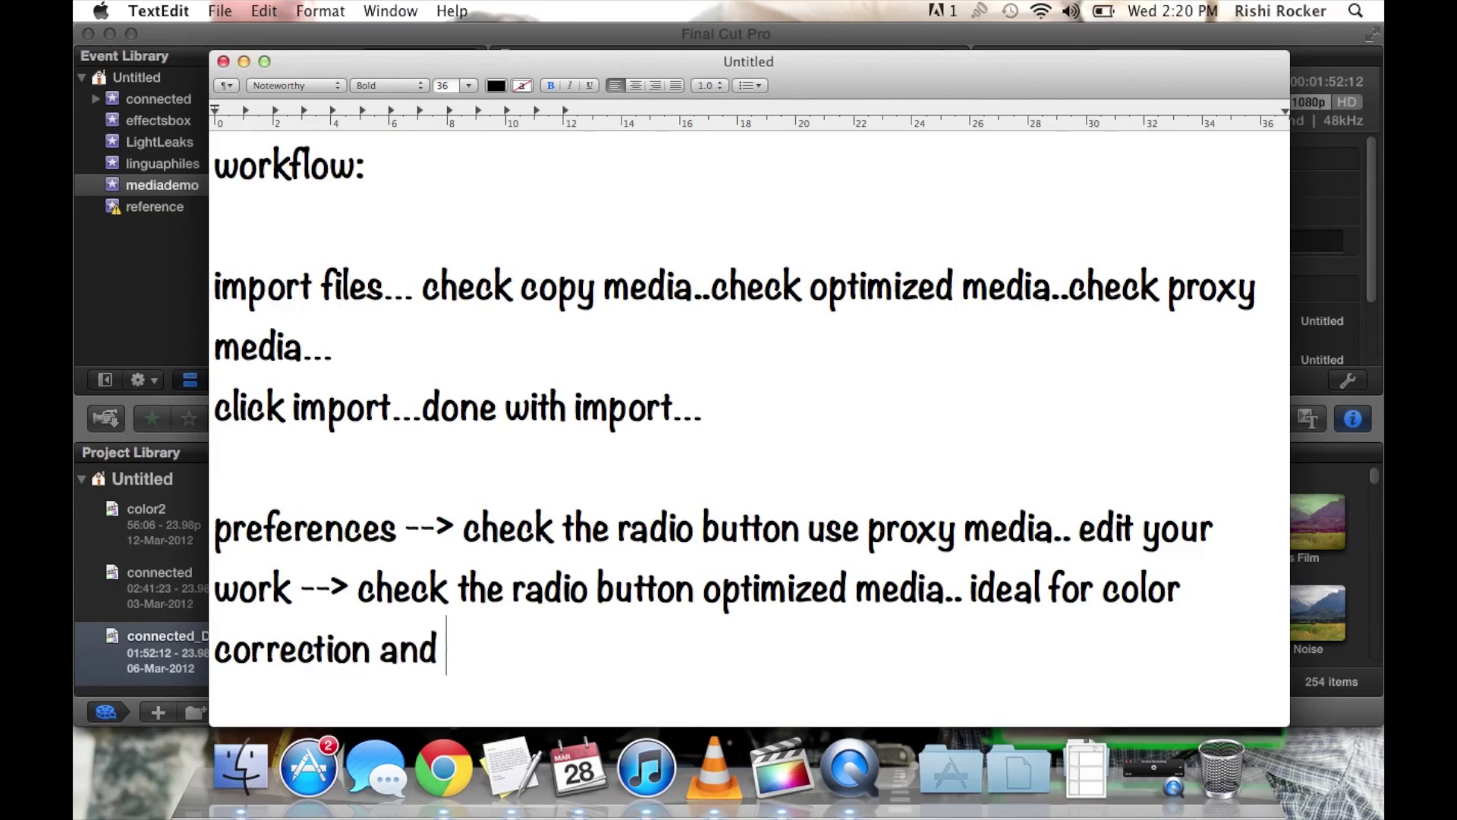
pyautogui.write(' high qu')
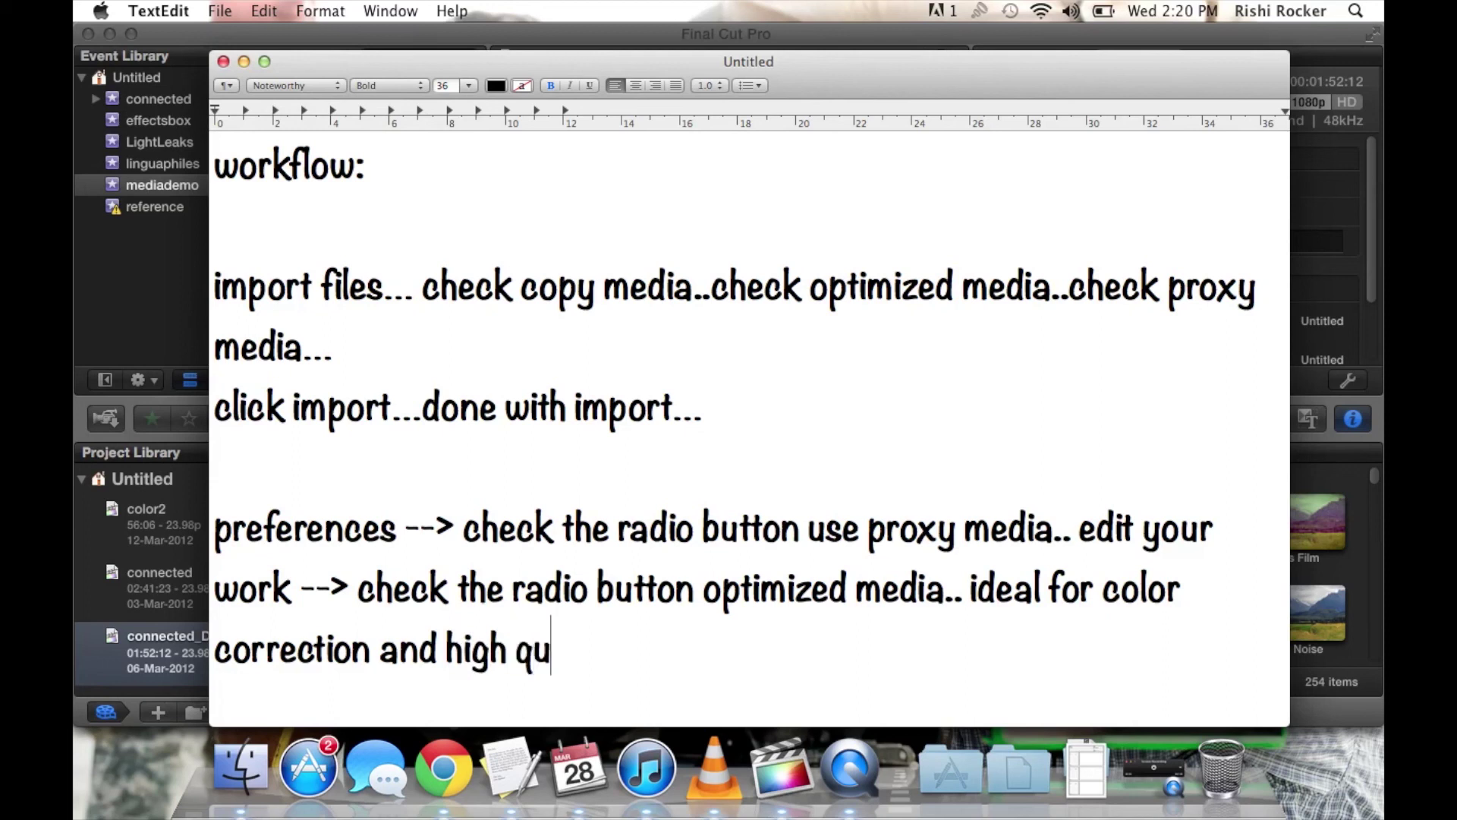
pyautogui.write('ality expo')
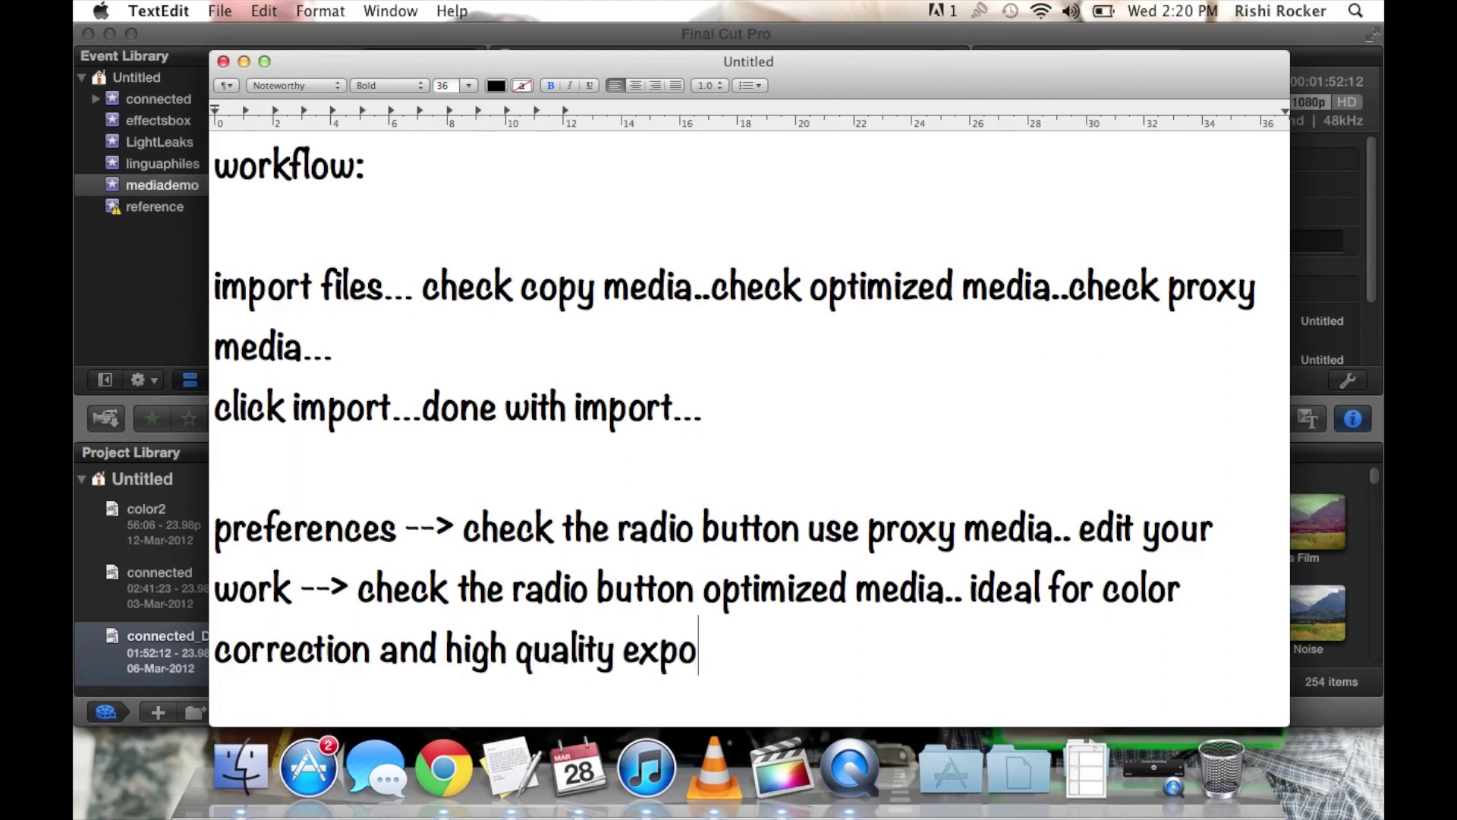
pyautogui.write('rt...')
pyautogui.press('Return')
pyautogui.press('Return')
pyautogui.press('Return')
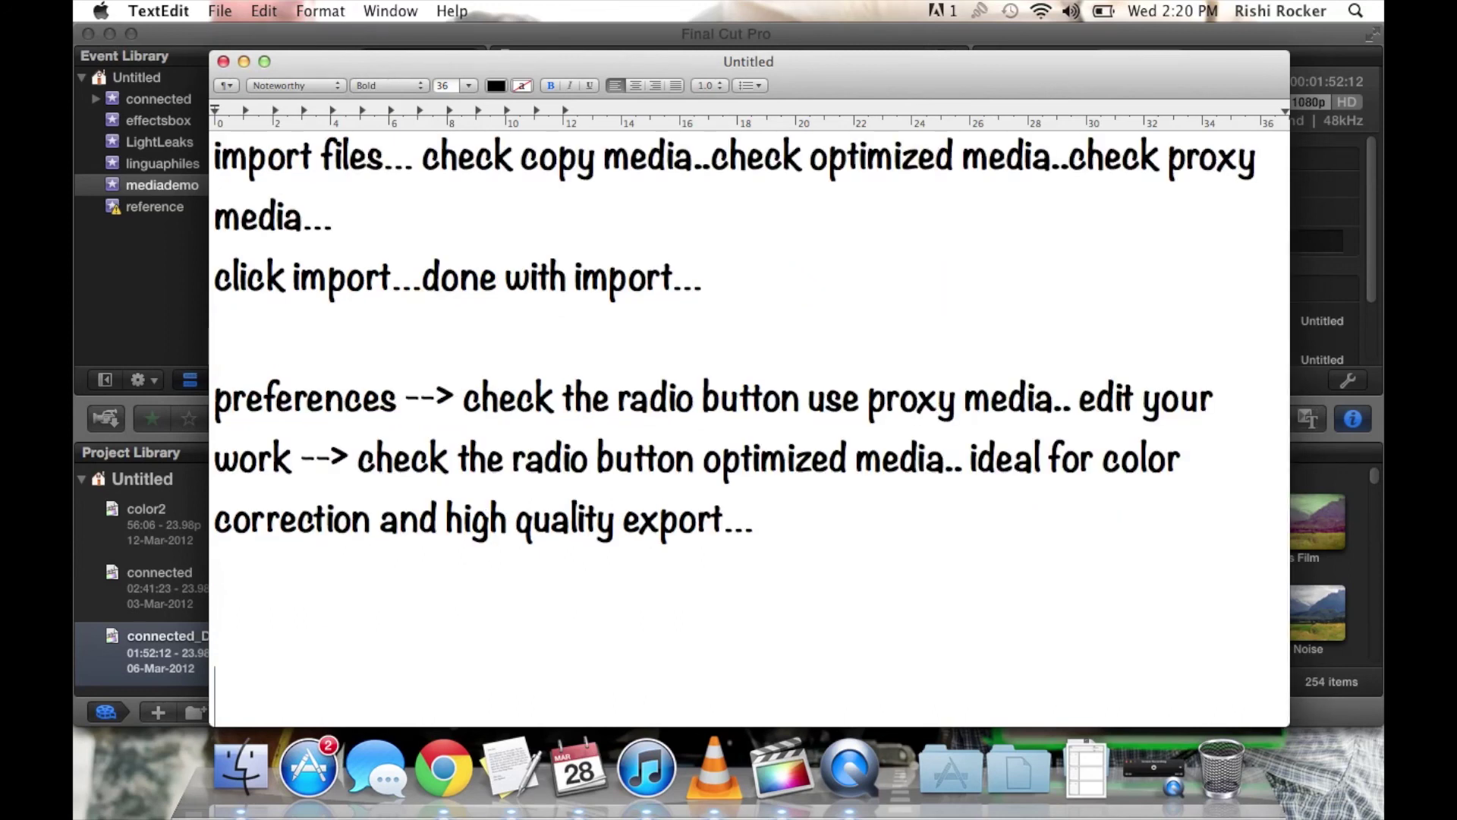
# Close the notes with "Thank you" and, after a blank line, "subscribe !!".
pyautogui.write('Thank you')
pyautogui.press('Return')
pyautogui.press('Return')
pyautogui.write('subscribe !!')
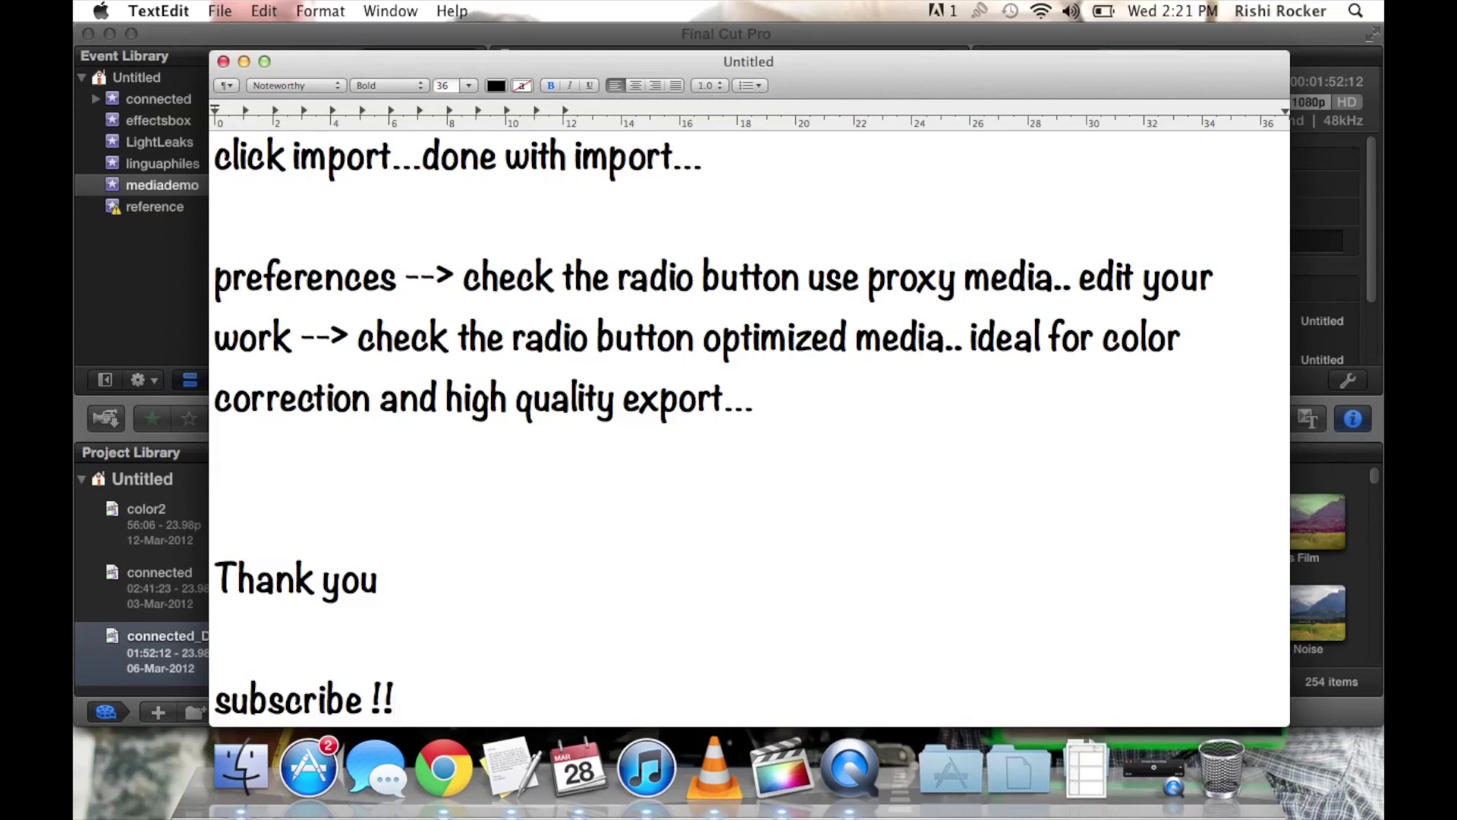
pyautogui.click(850, 769)
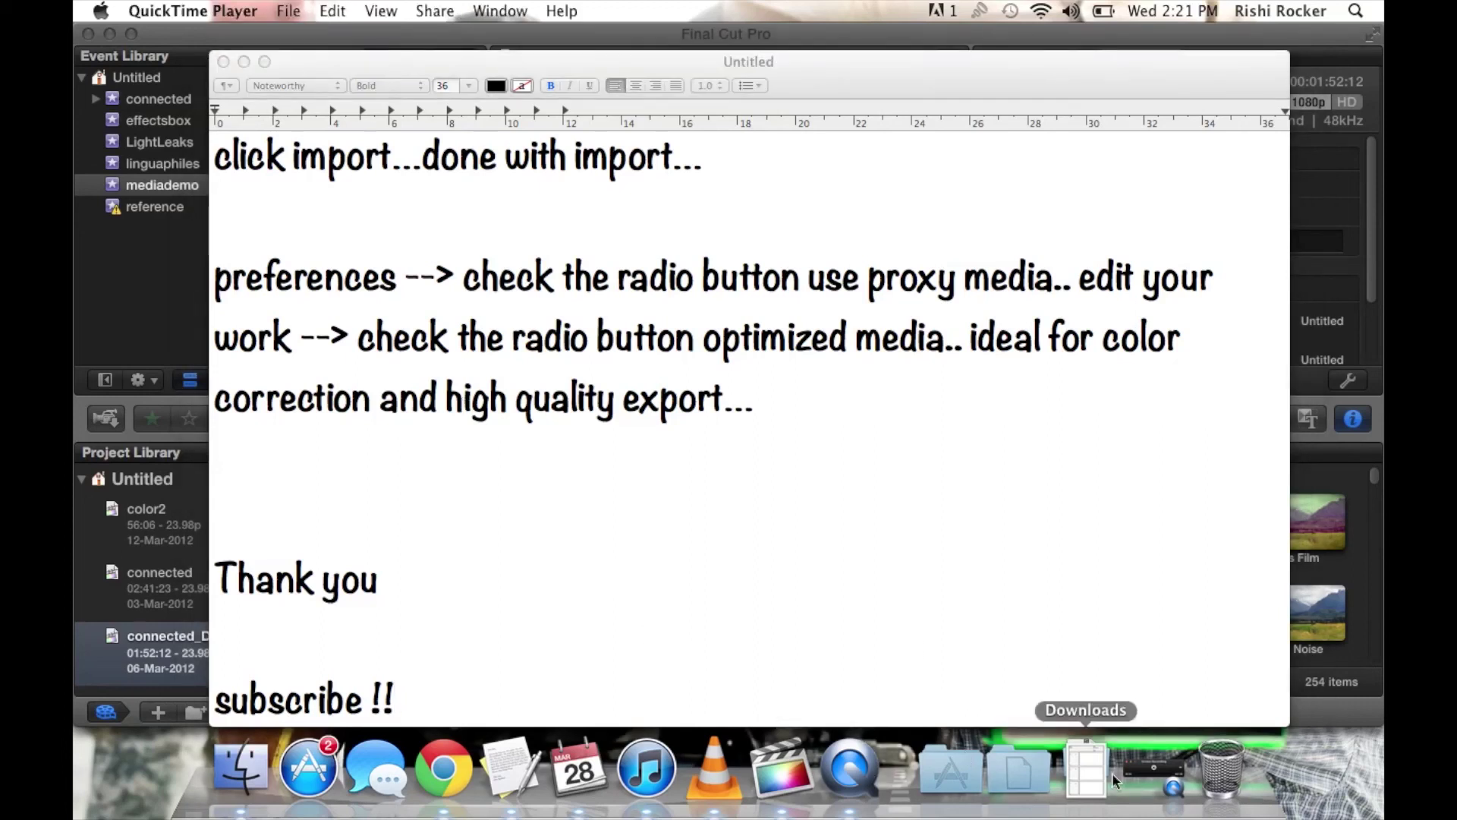
pyautogui.click(1172, 776)
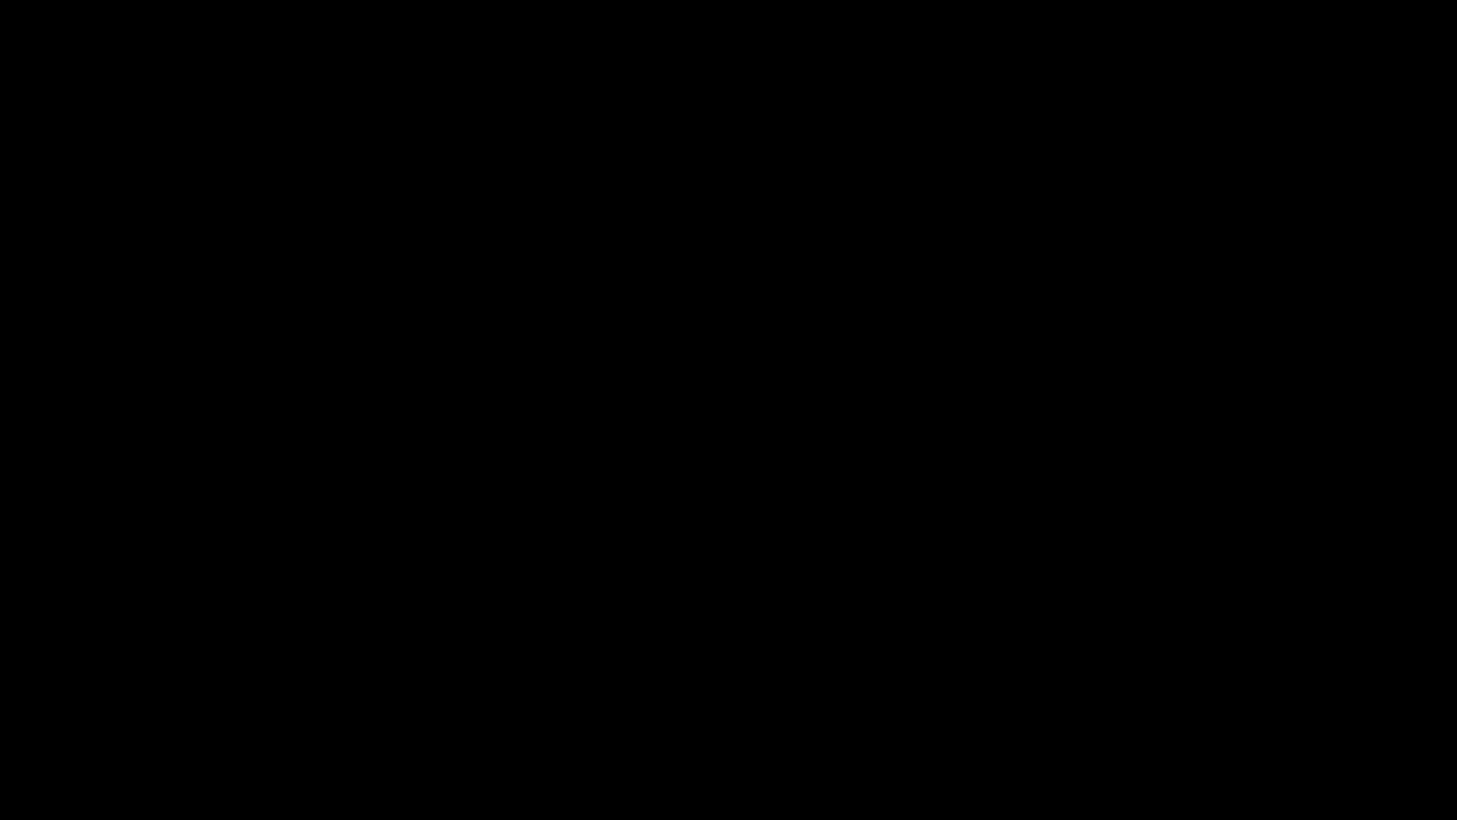